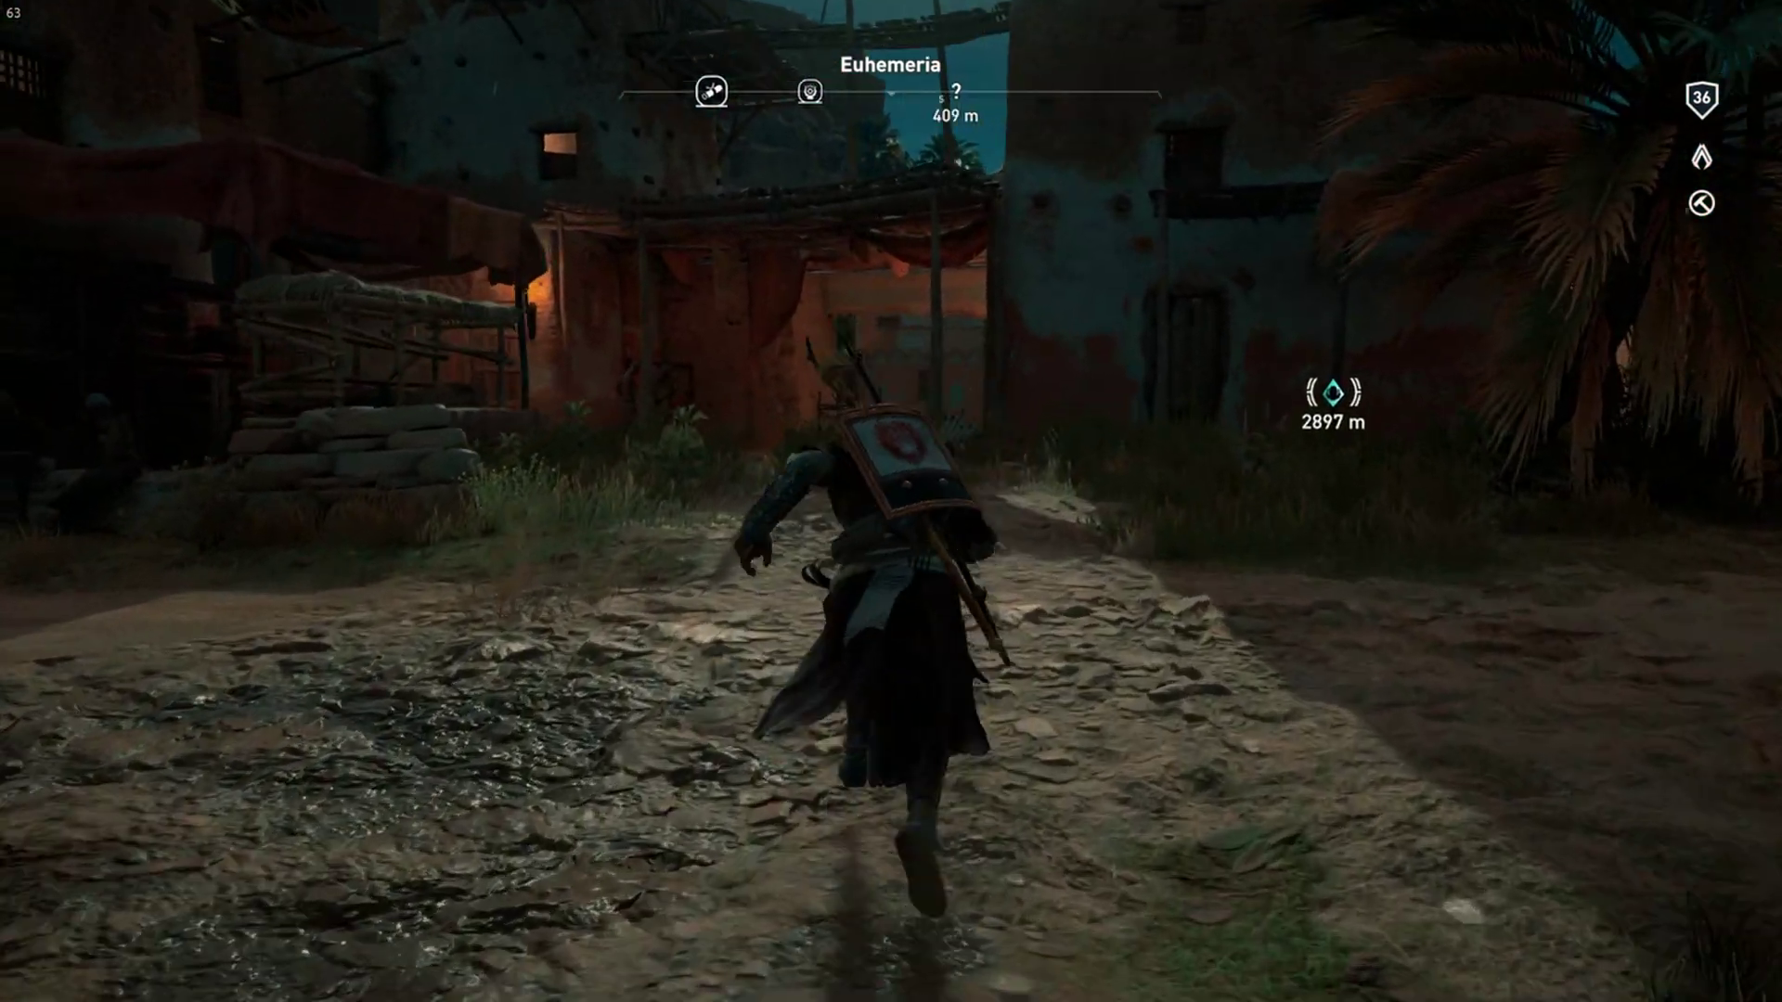
key("w")
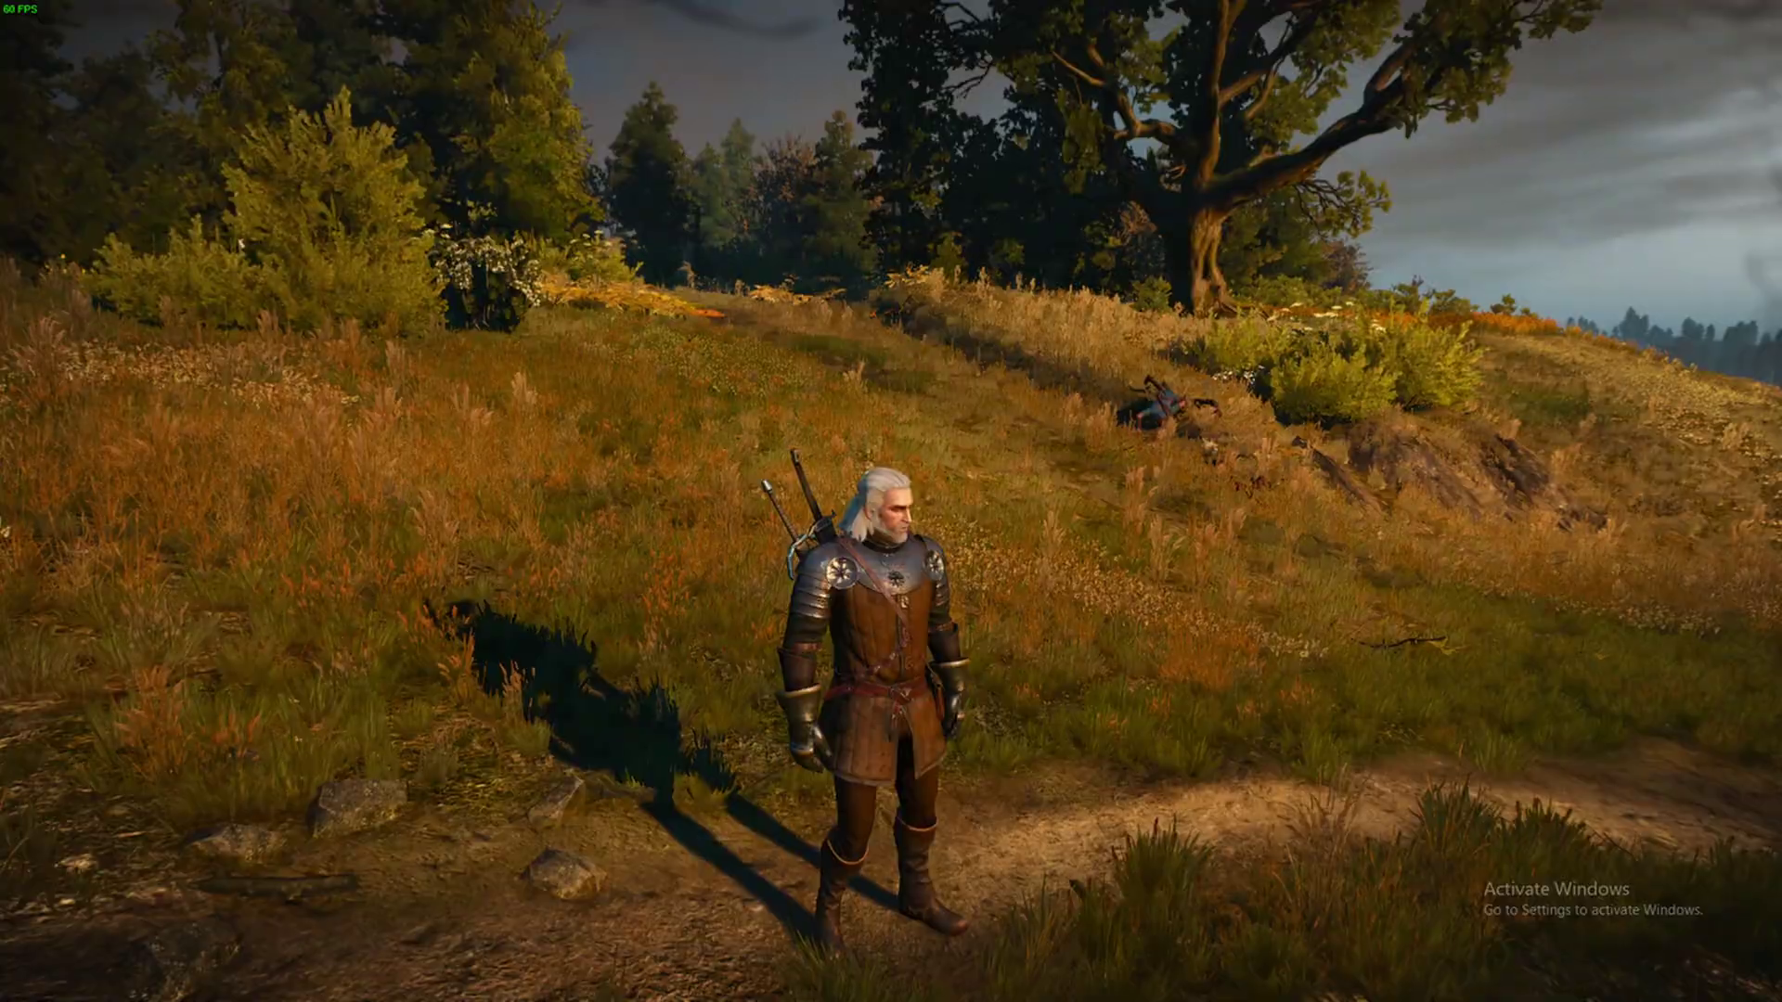
key("w")
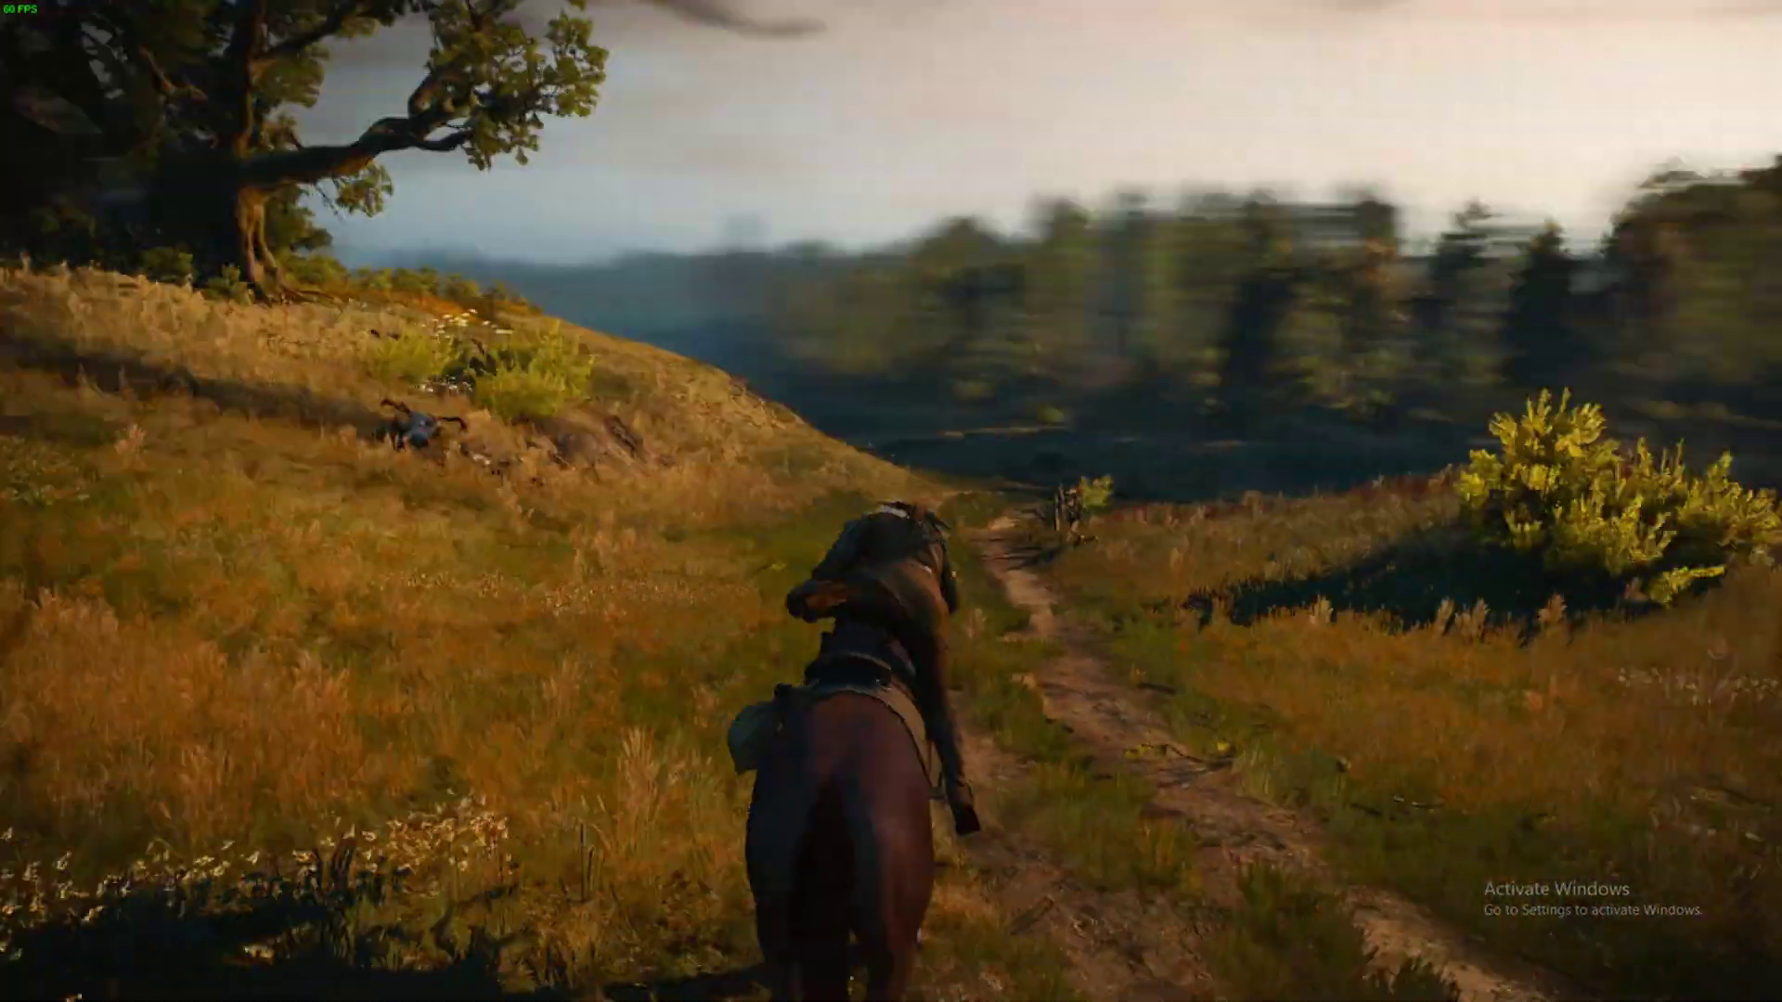
key("w")
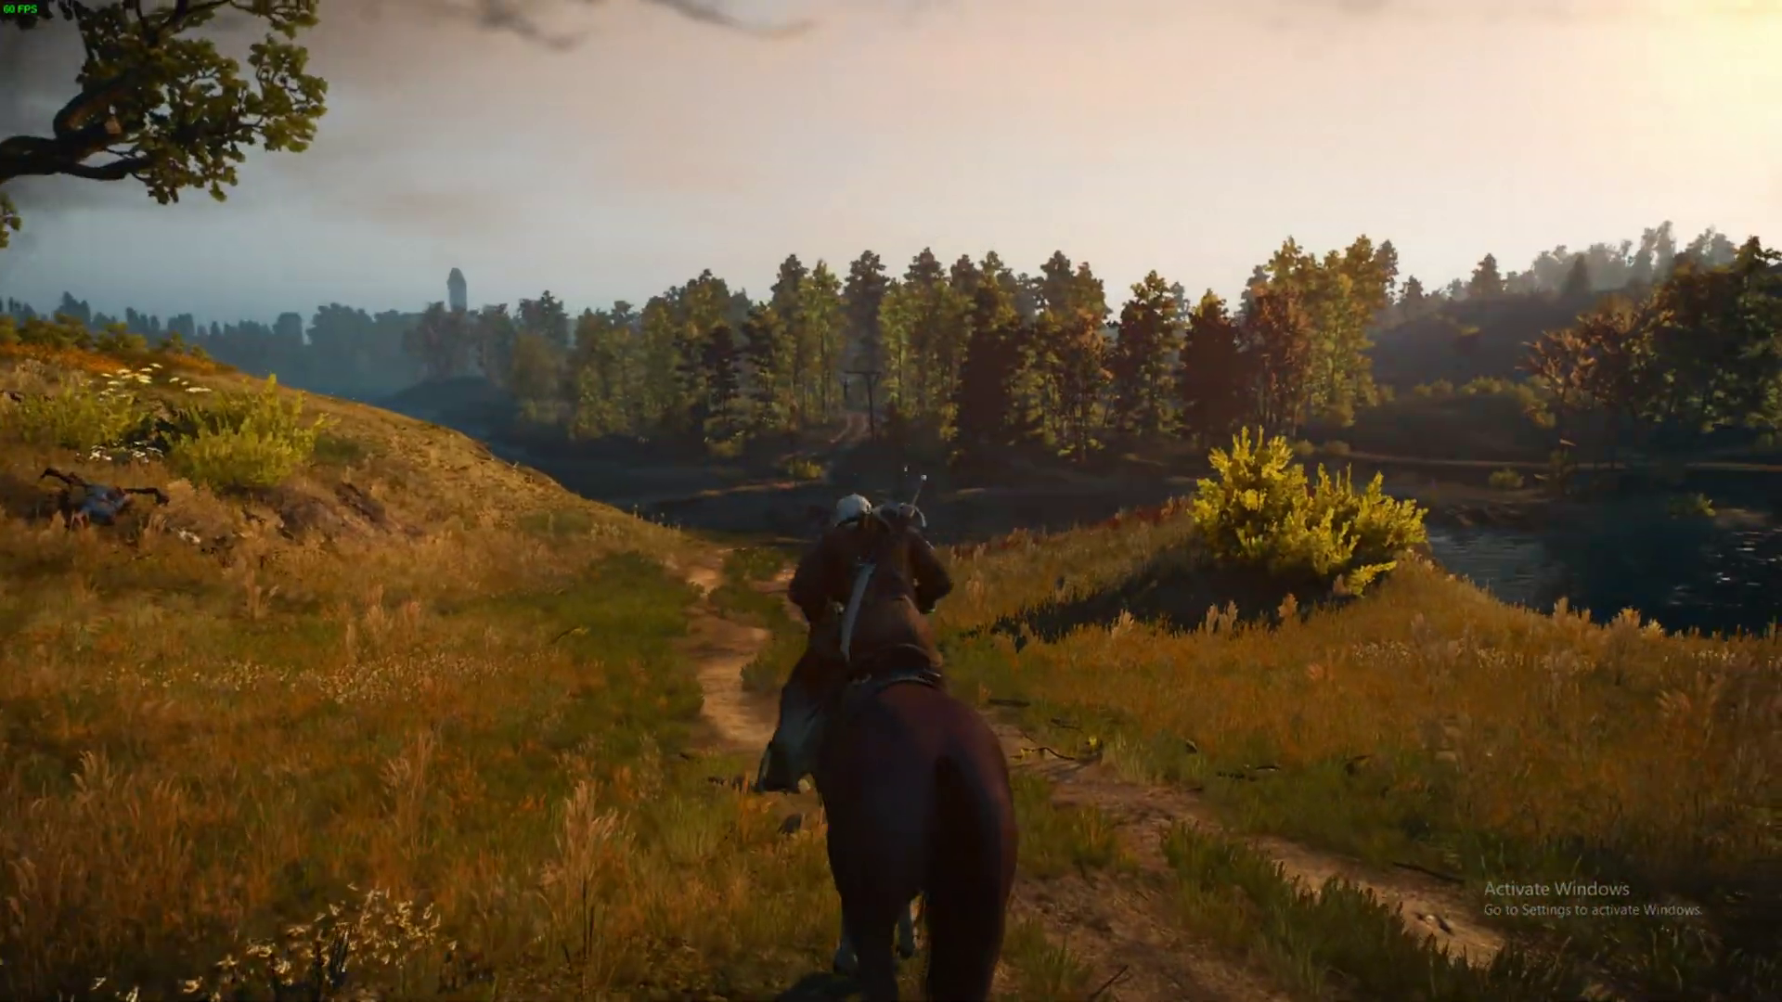
key("a")
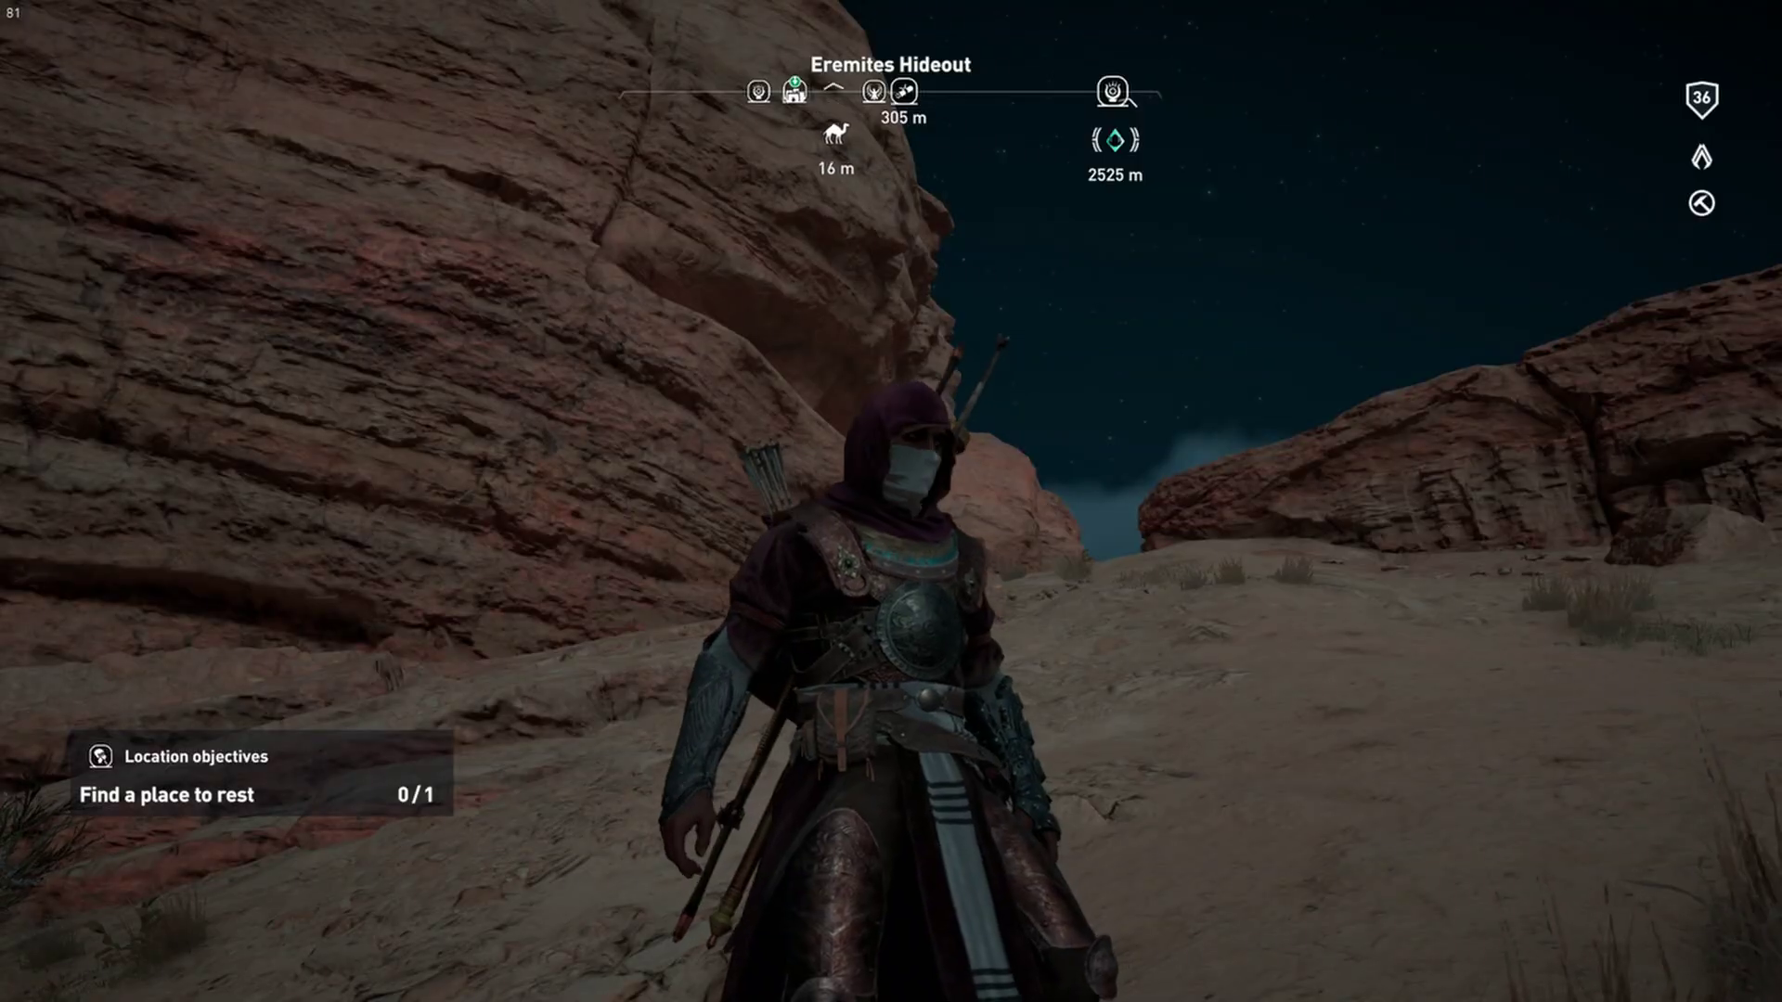
key("w")
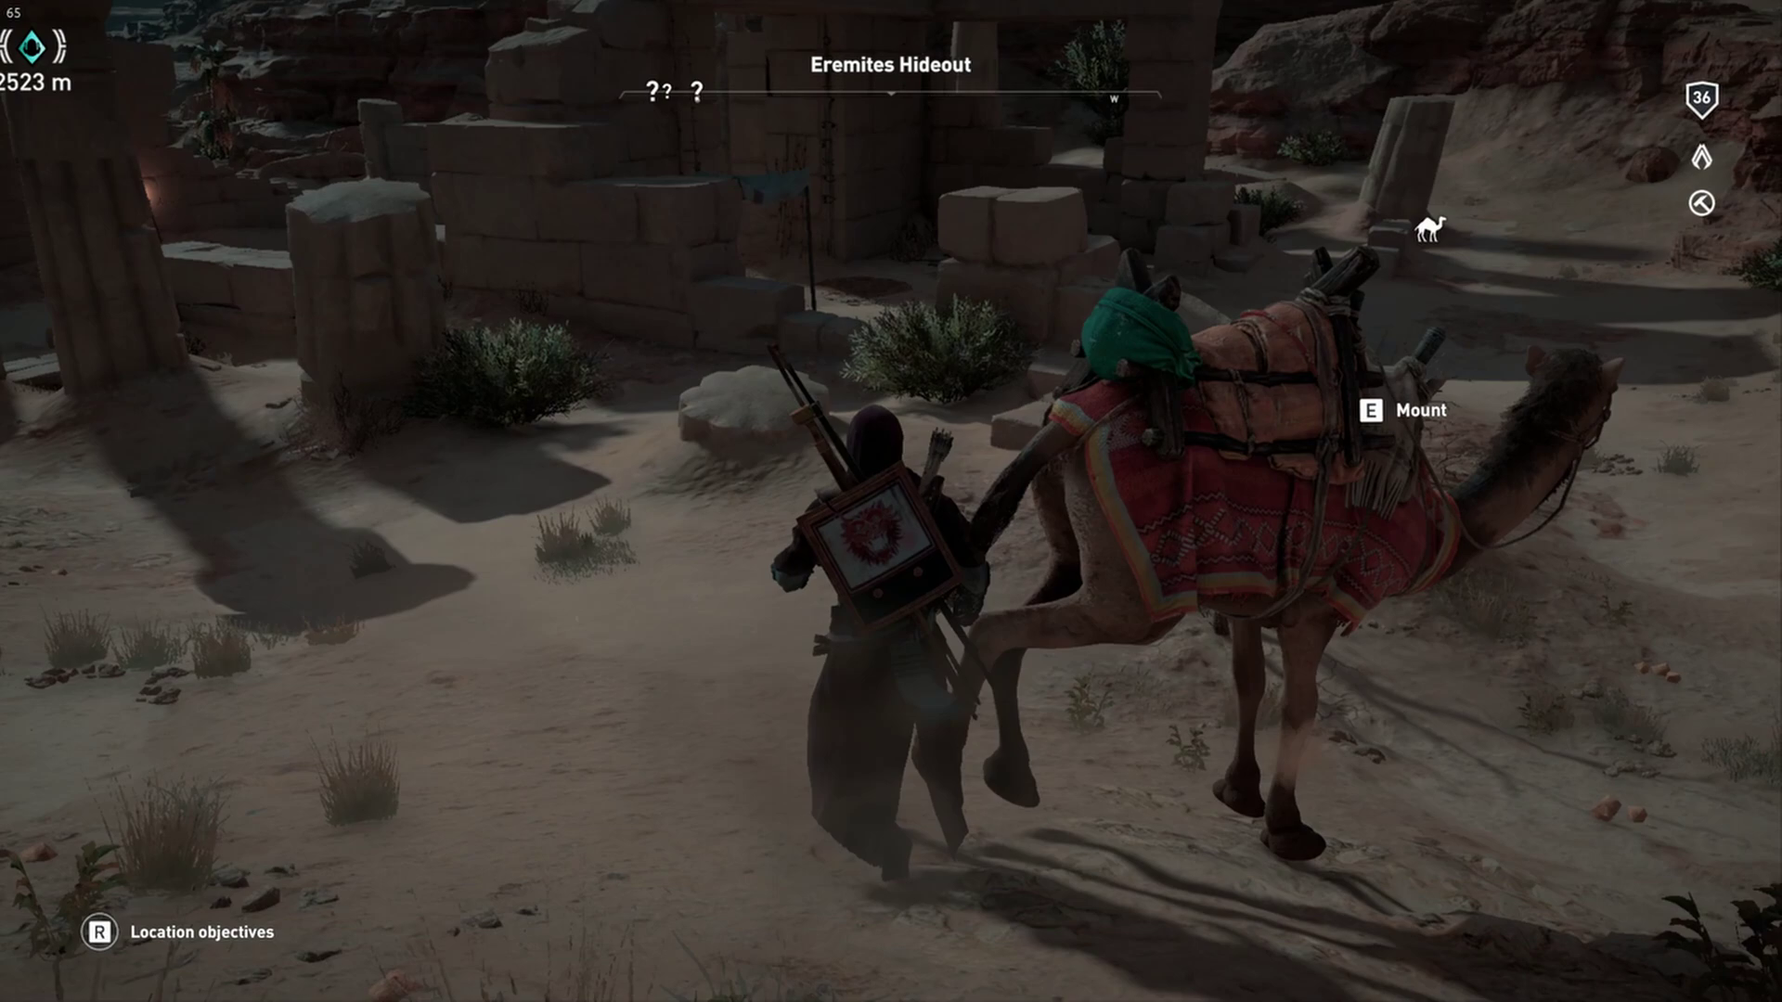
key("e")
key("w")
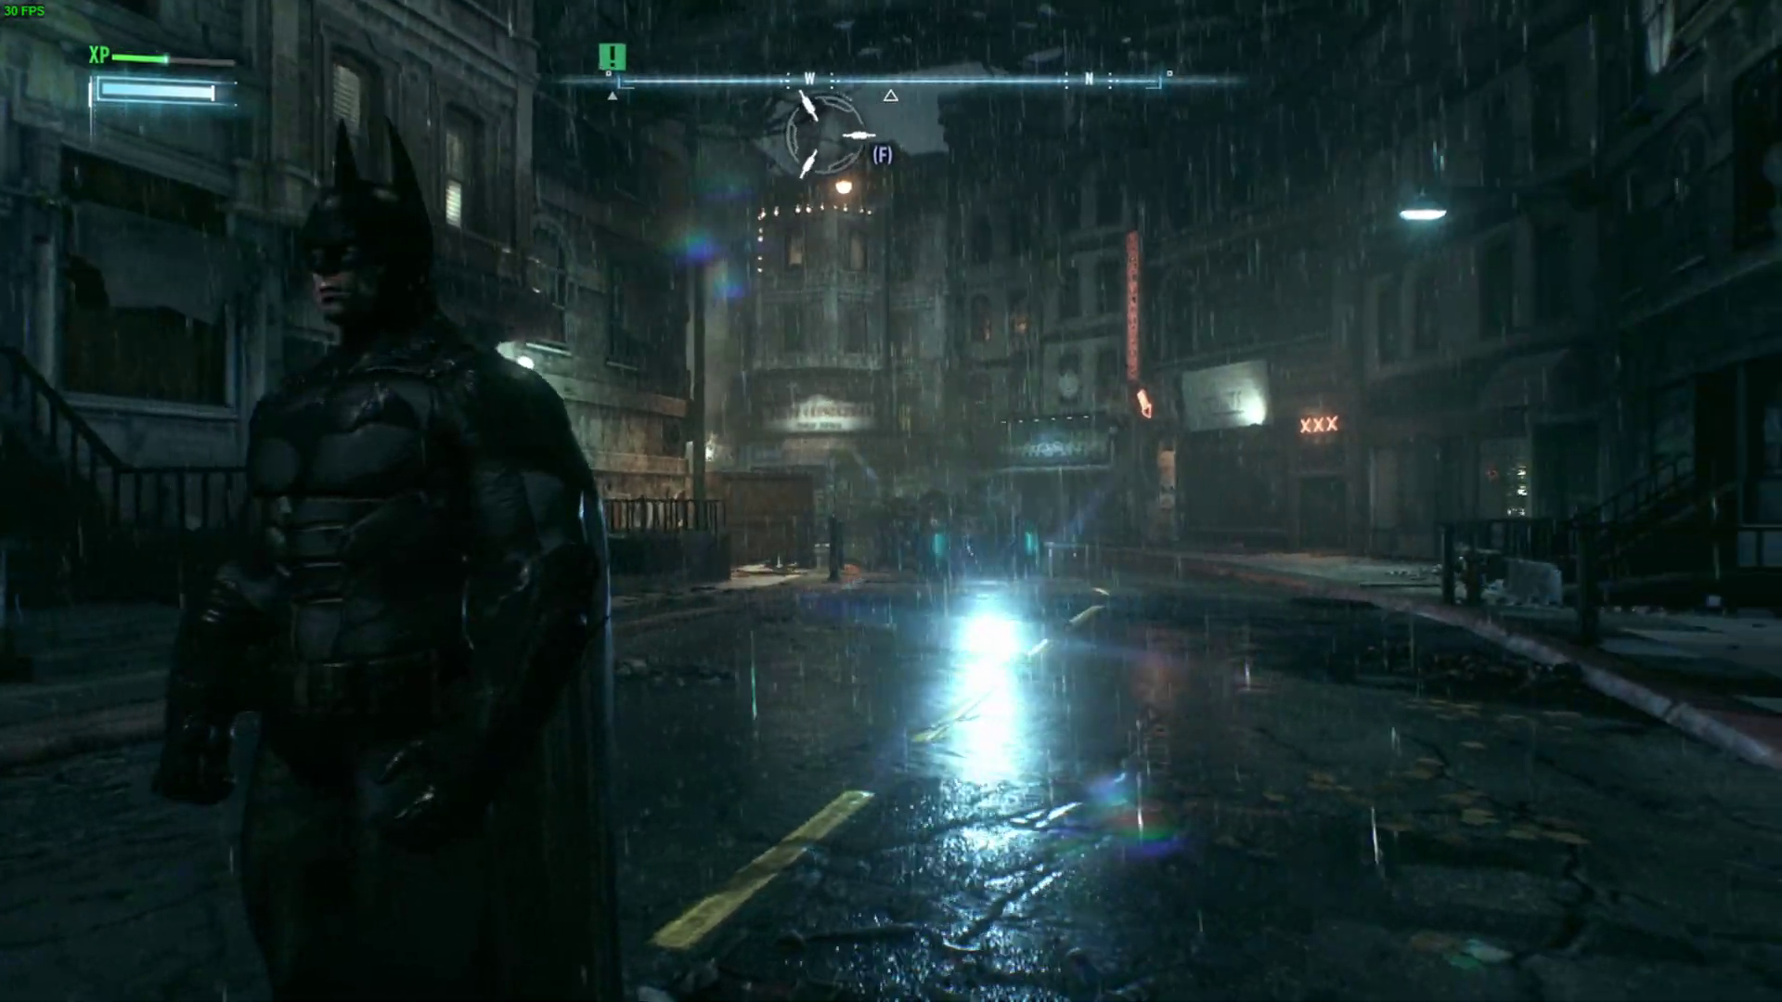
key("w")
key("e")
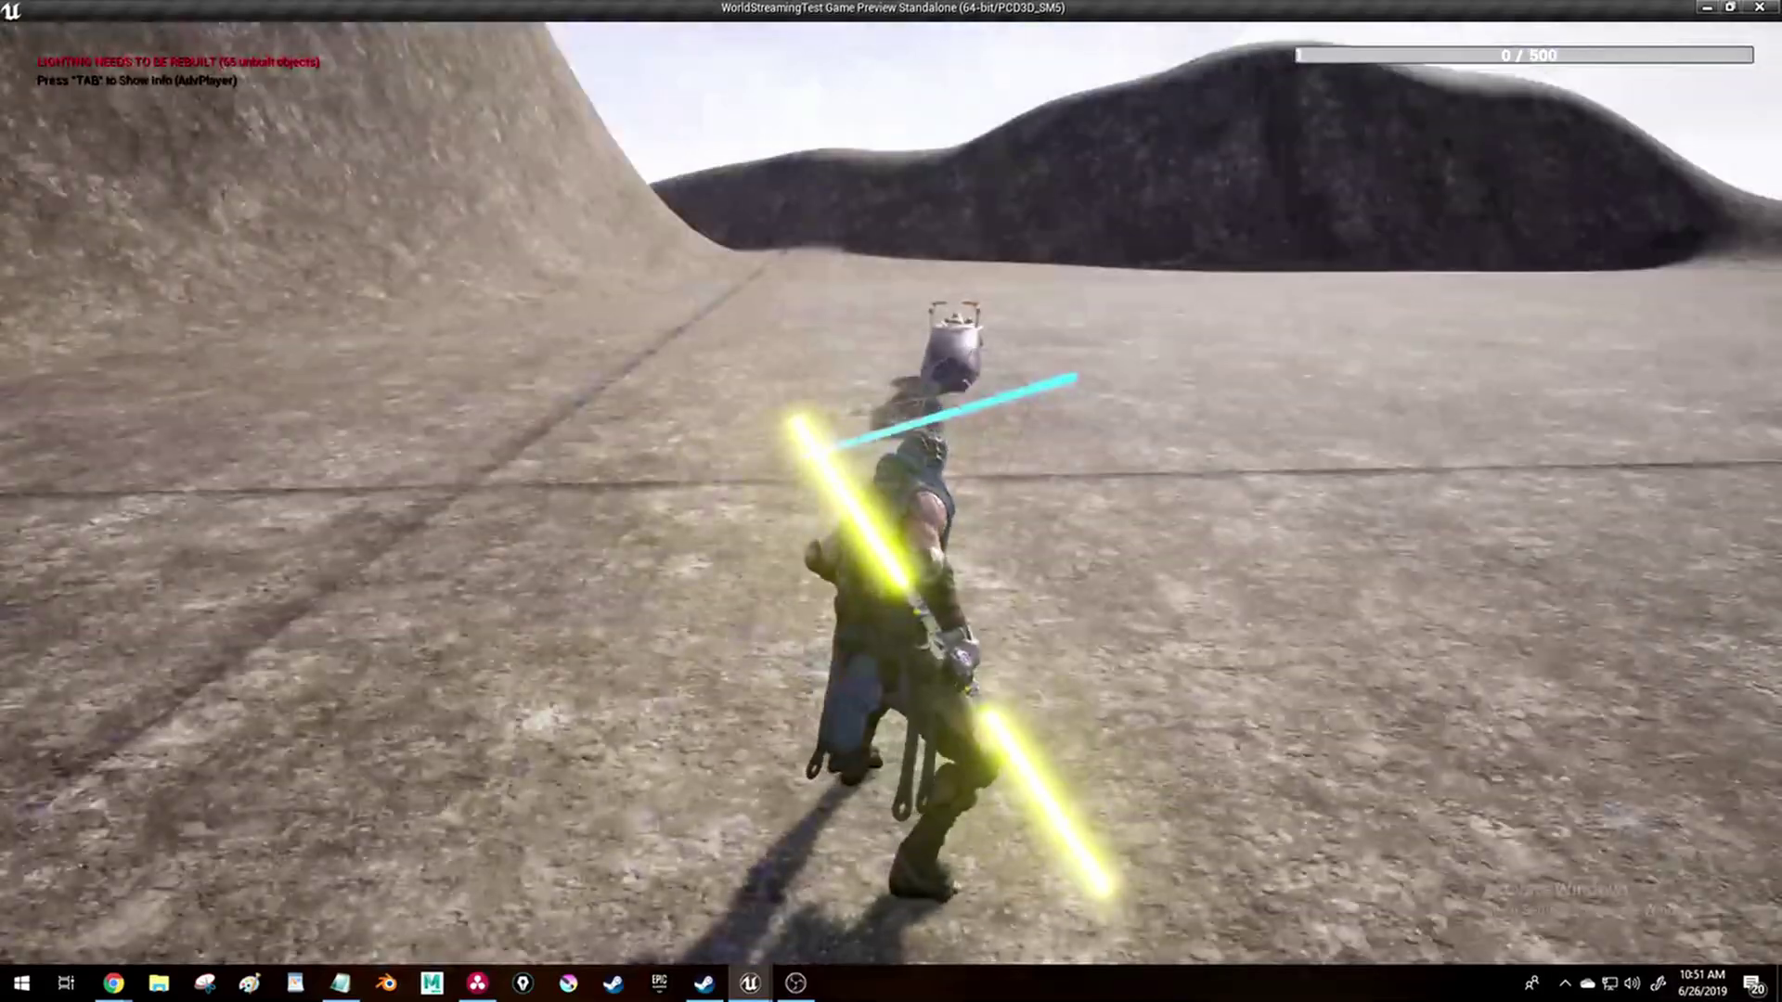
Run to the speeder bike in the standalone game preview, mount it and ride it across the terrain
key("w")
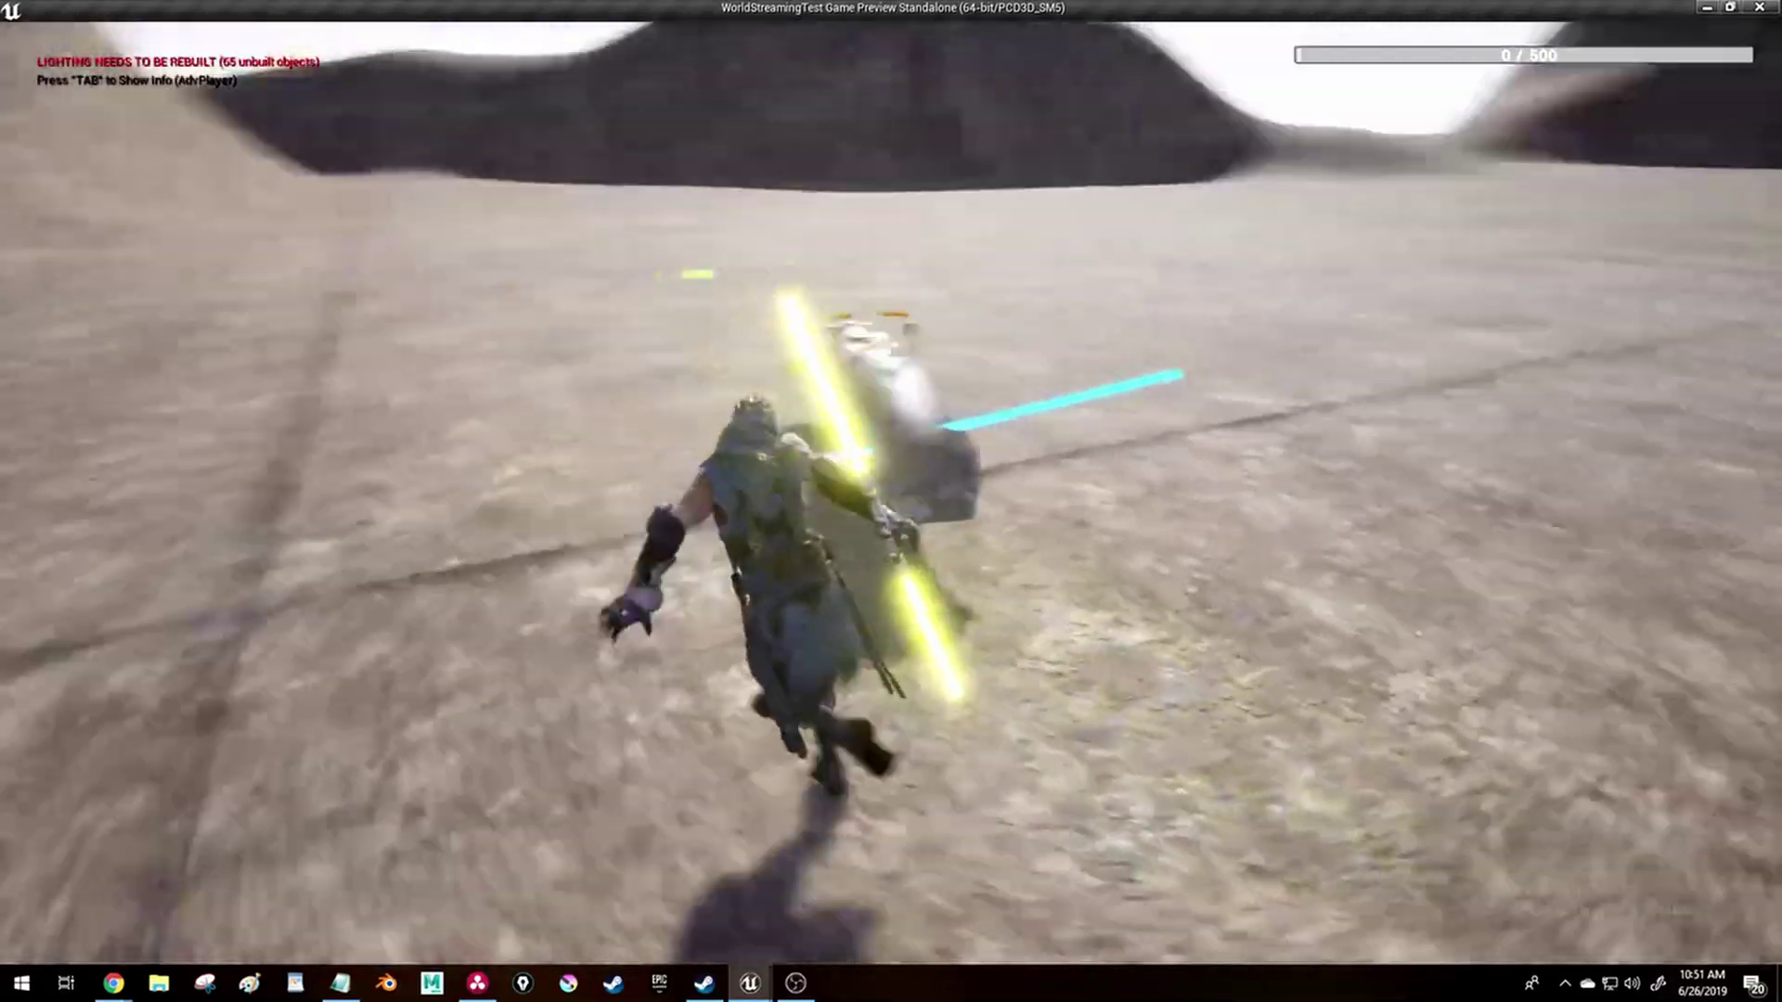
key("f")
key("w")
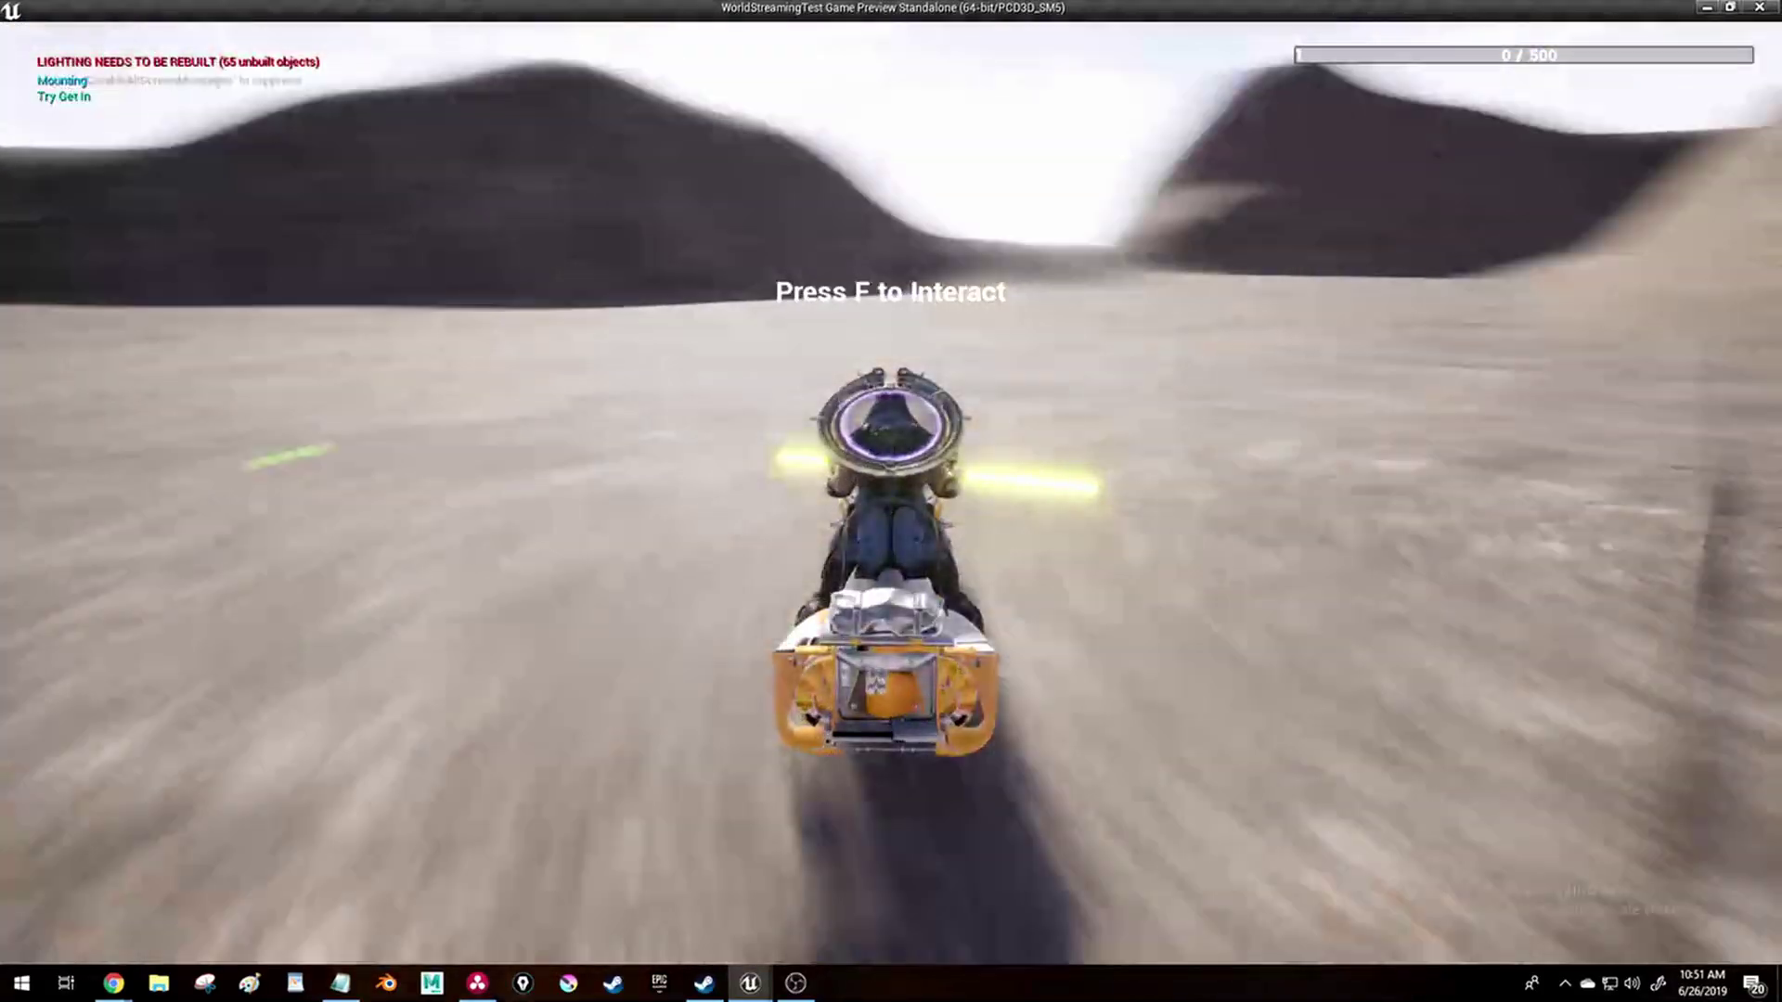
key("w")
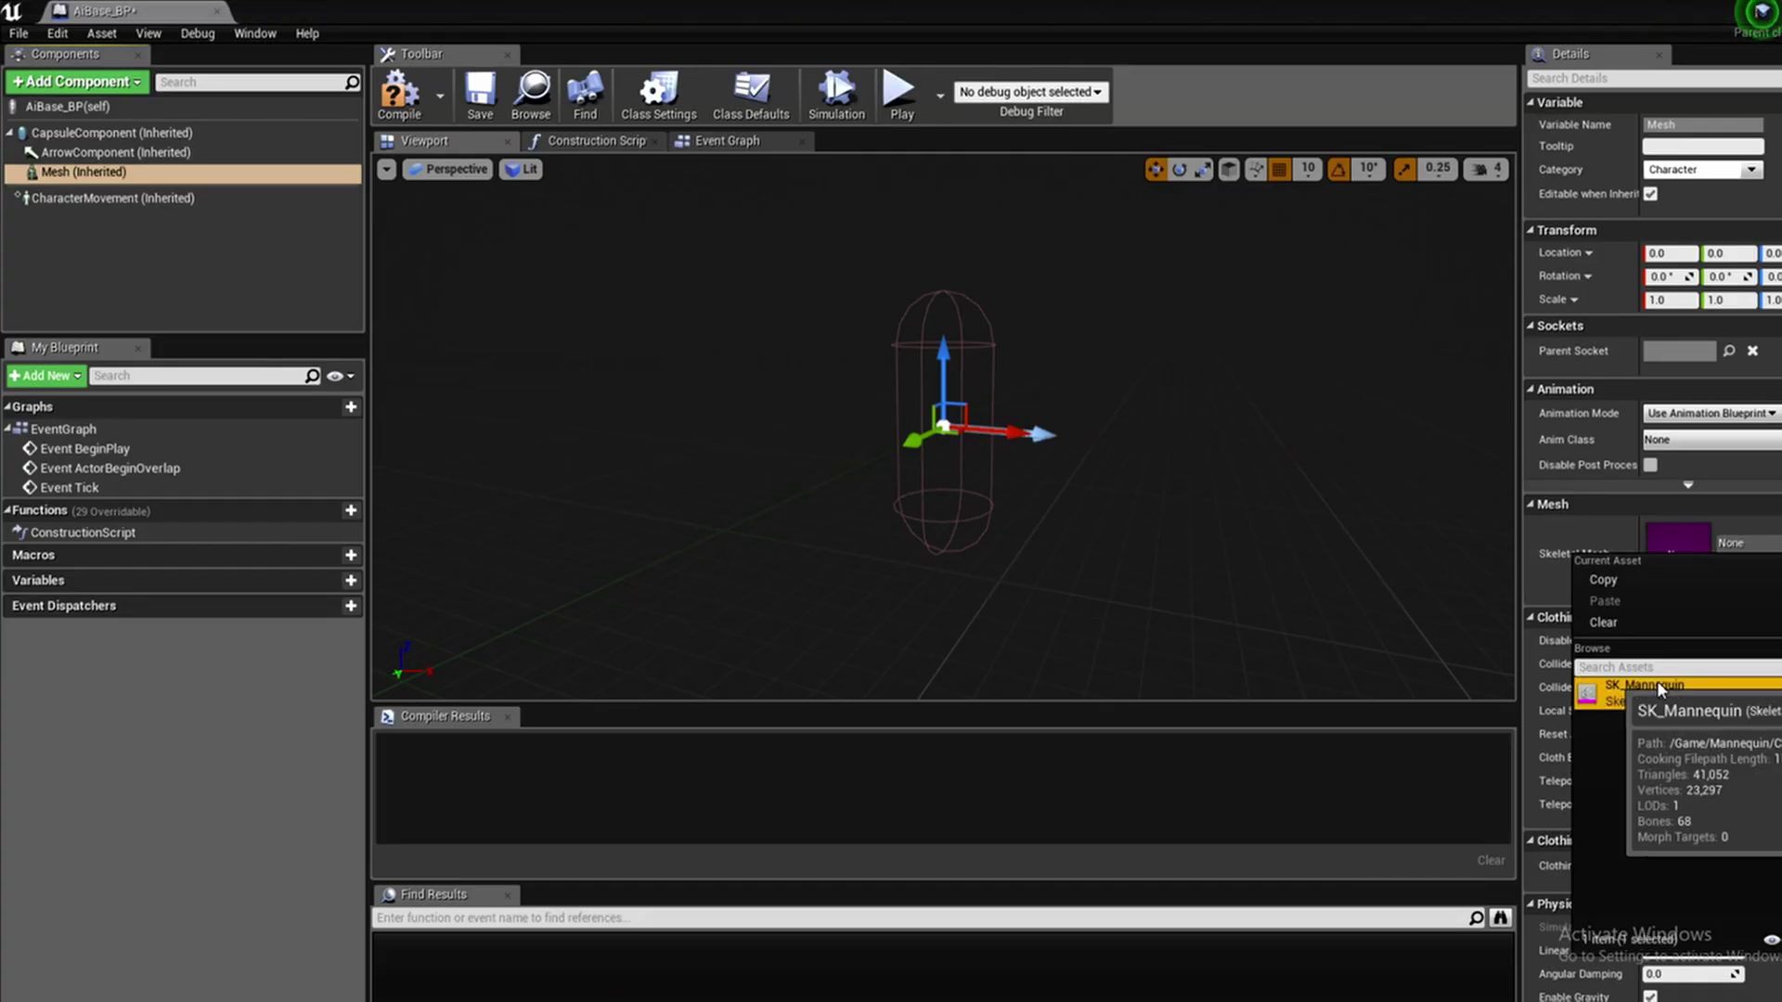
Assign SK_Mannequin as the skeletal mesh of AiBase_BP and lower the mesh to the base of the capsule
left_click(1659, 689)
left_click_drag(965, 339, 944, 481)
key("e")
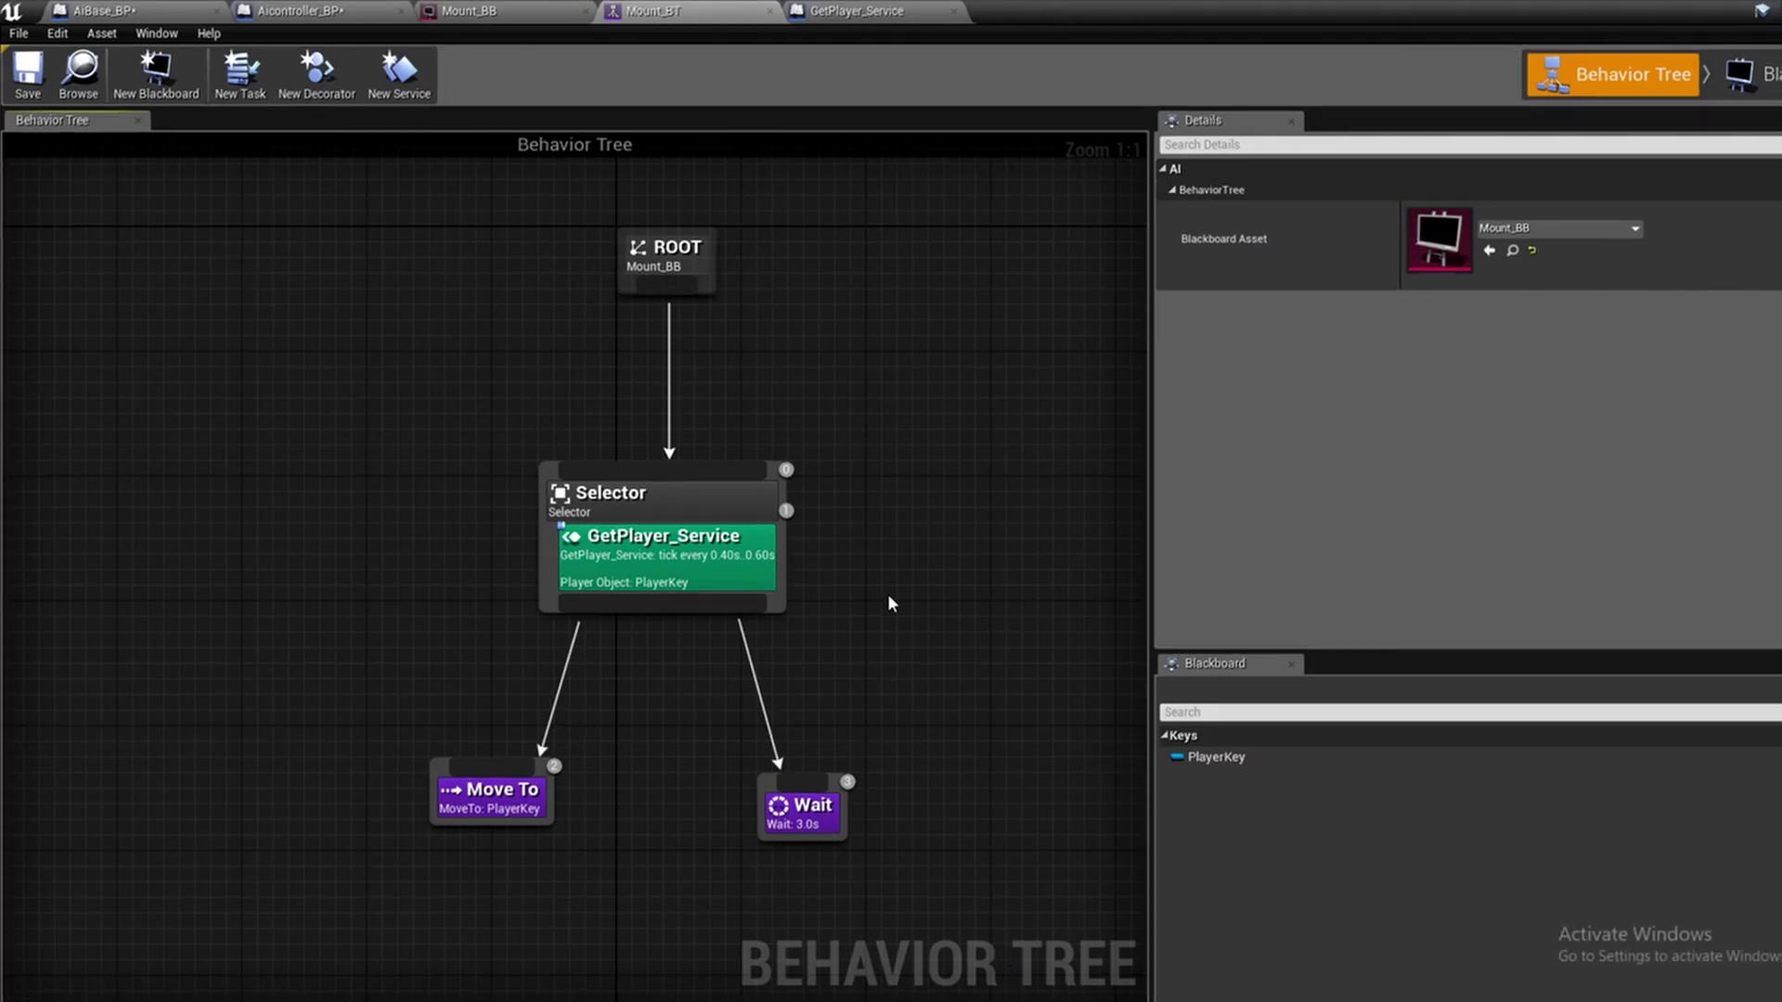
Inspect the Move To node in the Mount_BT behavior tree
right_click_drag(887, 594, 907, 594)
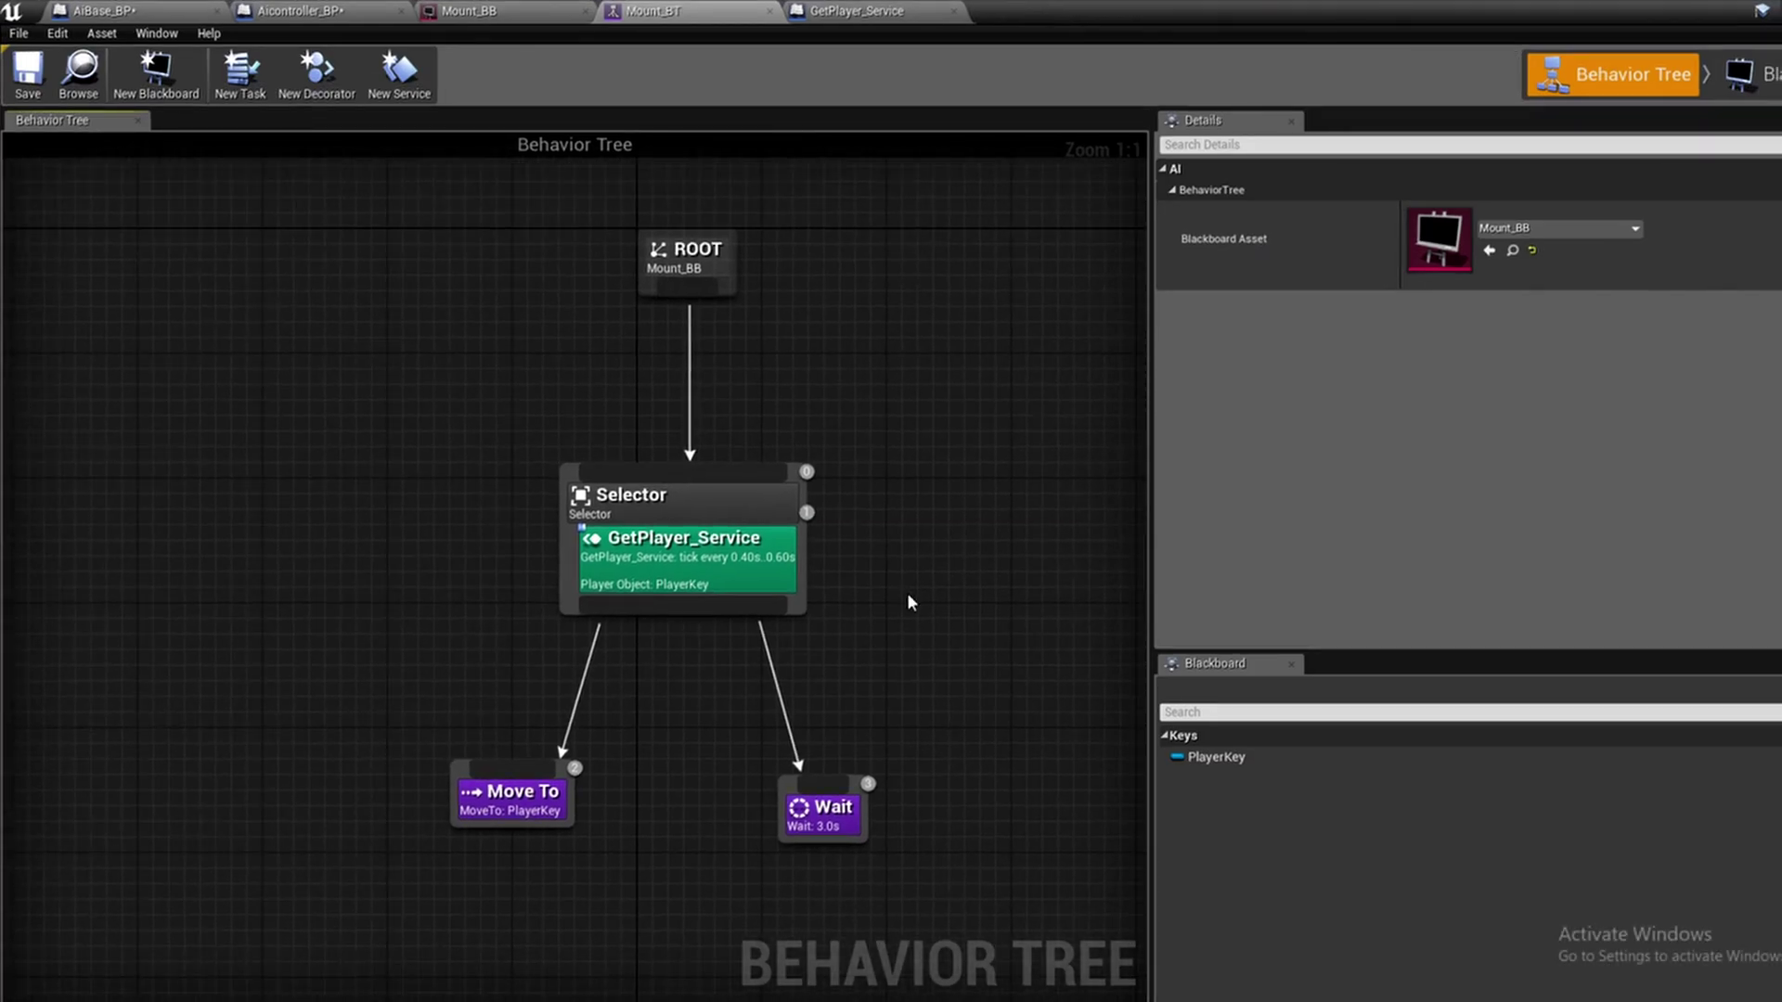
left_click(516, 803)
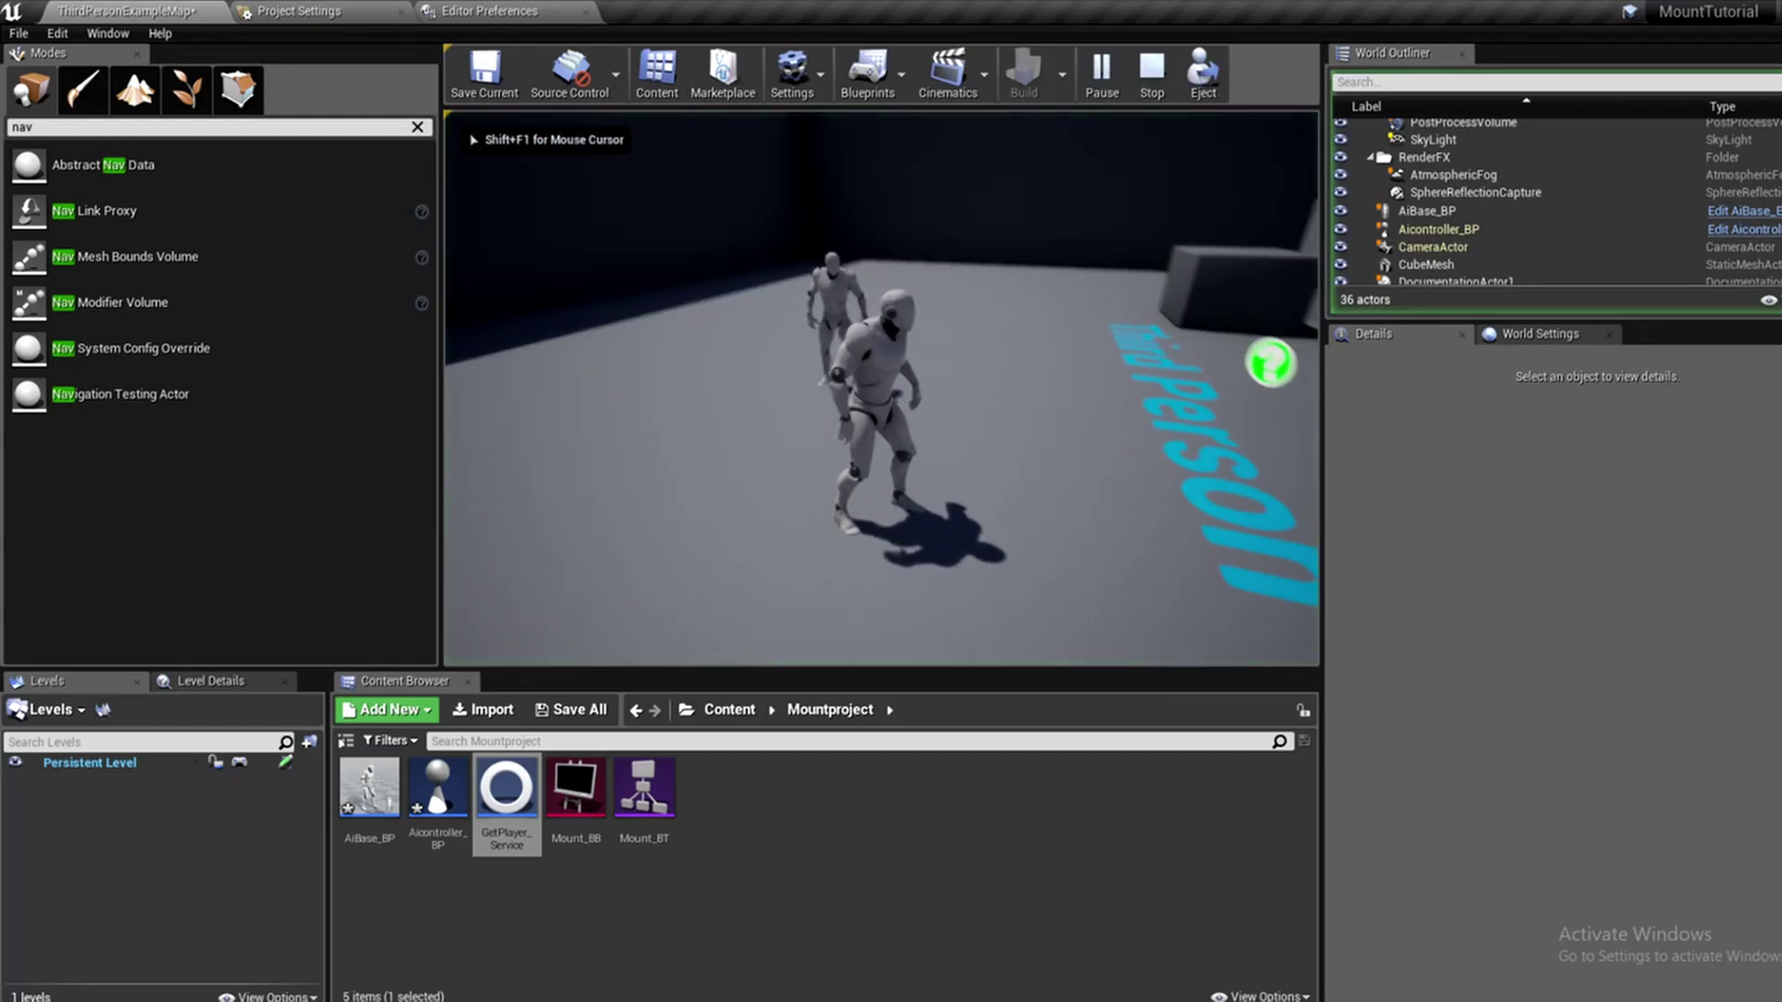
Run the player character around the level in the play session to test whether the AI mannequin follows
key("s")
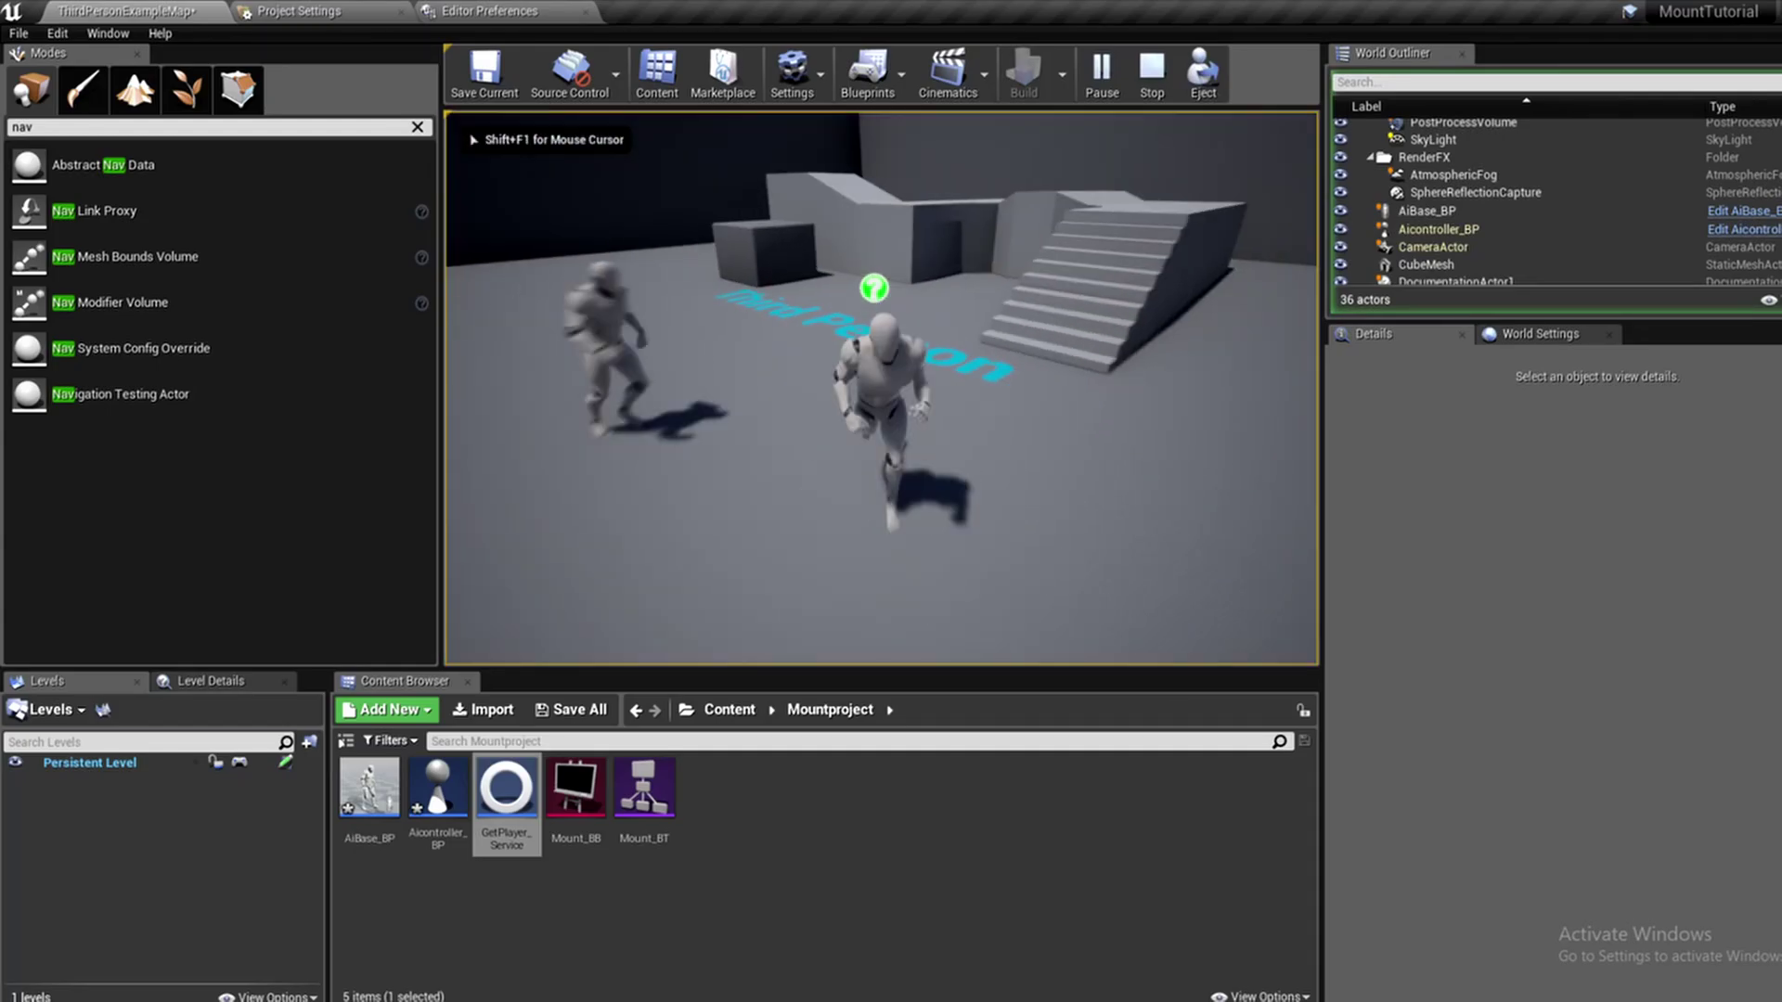
key("w")
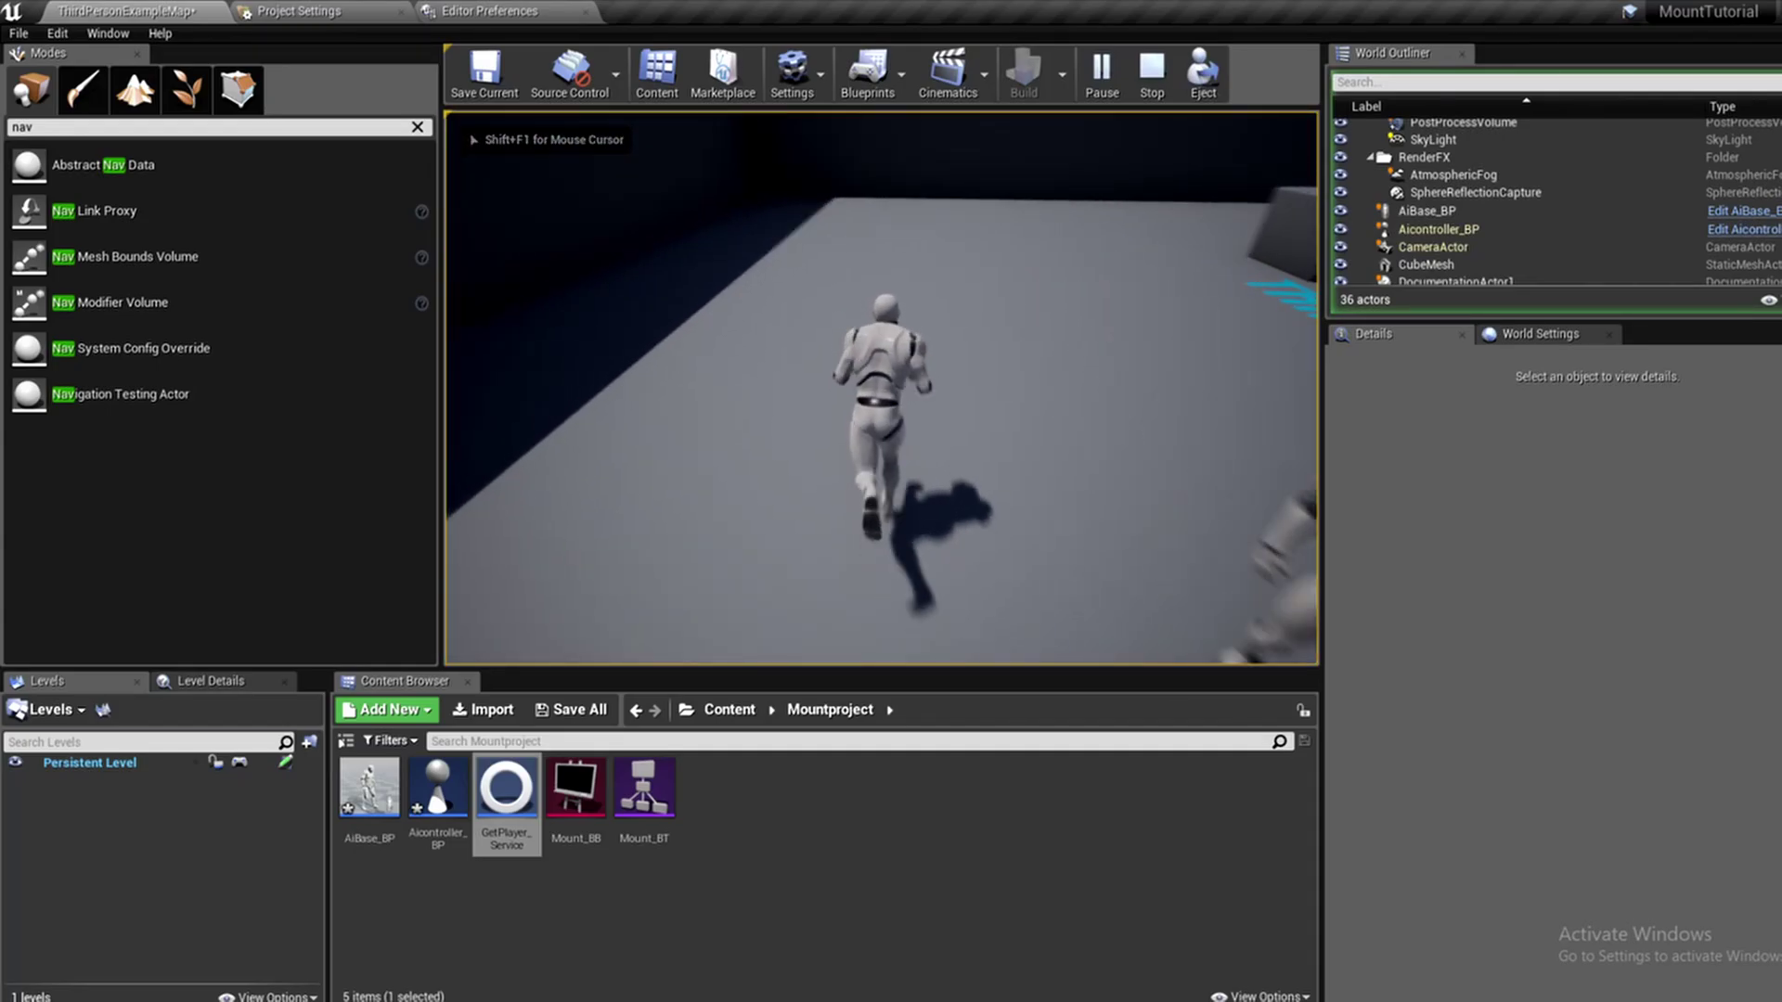
key("s")
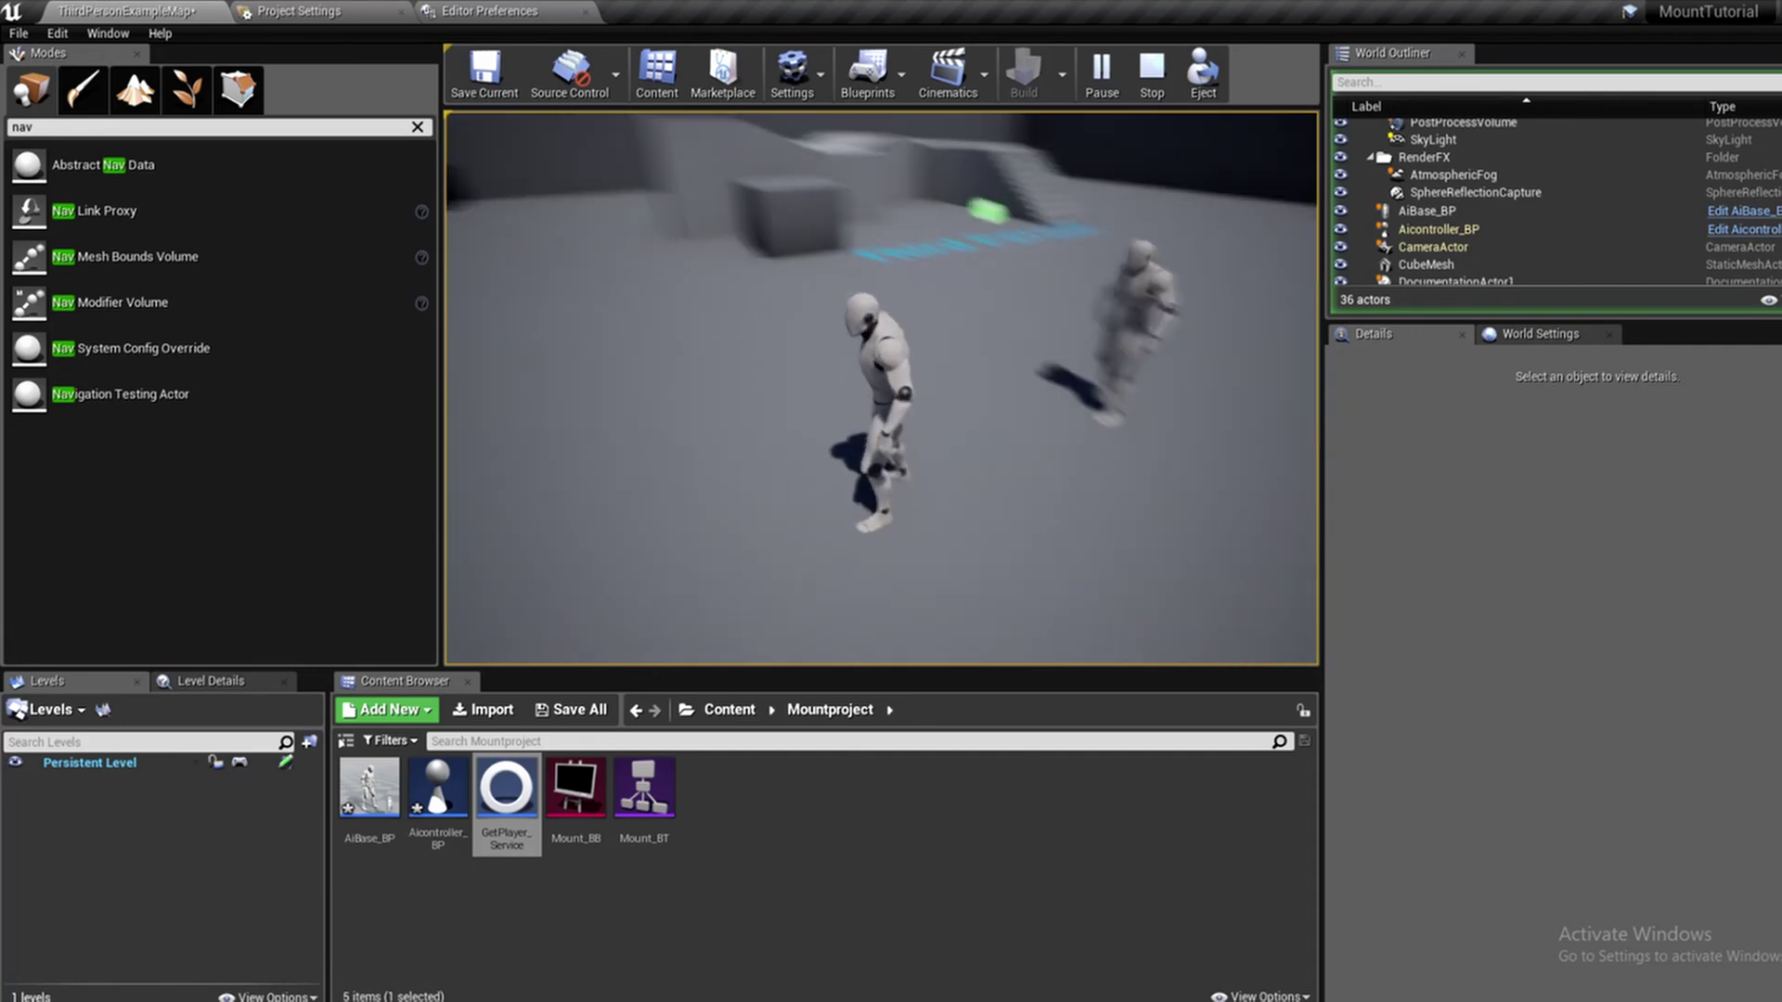
key("a")
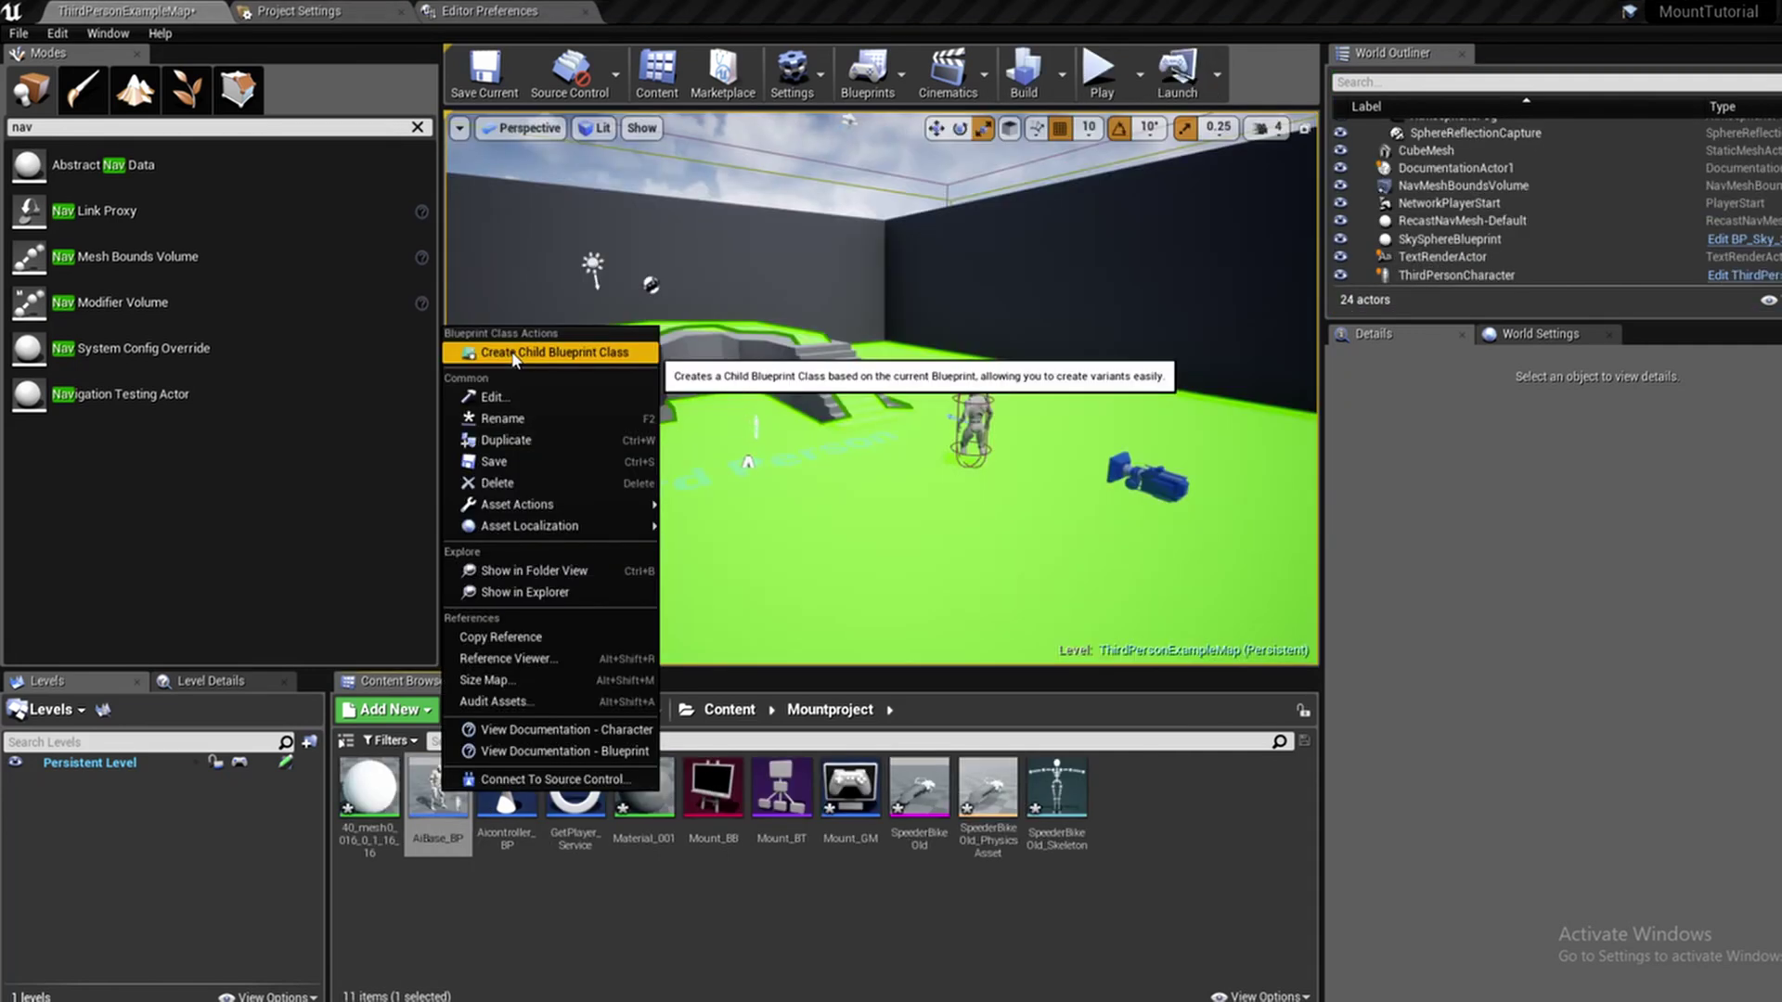
Create a child Blueprint class of AiBase_BP and name it MountAI_BP
left_click(513, 353)
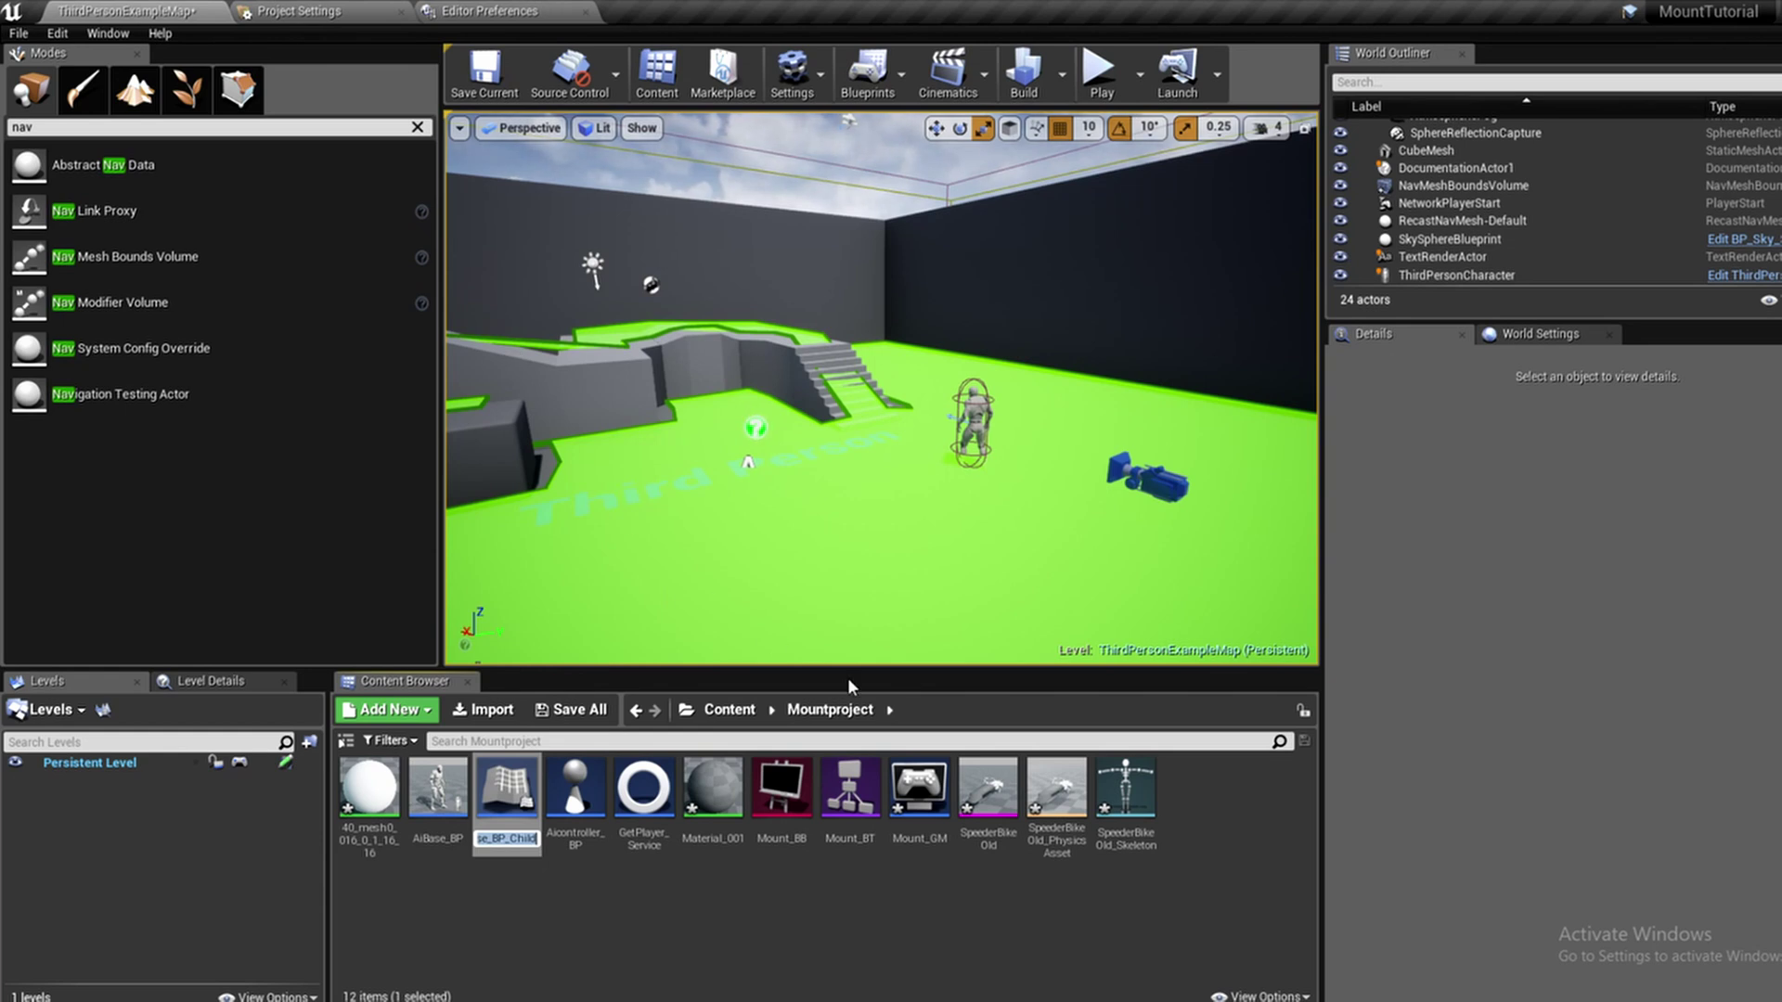
type("Mount_")
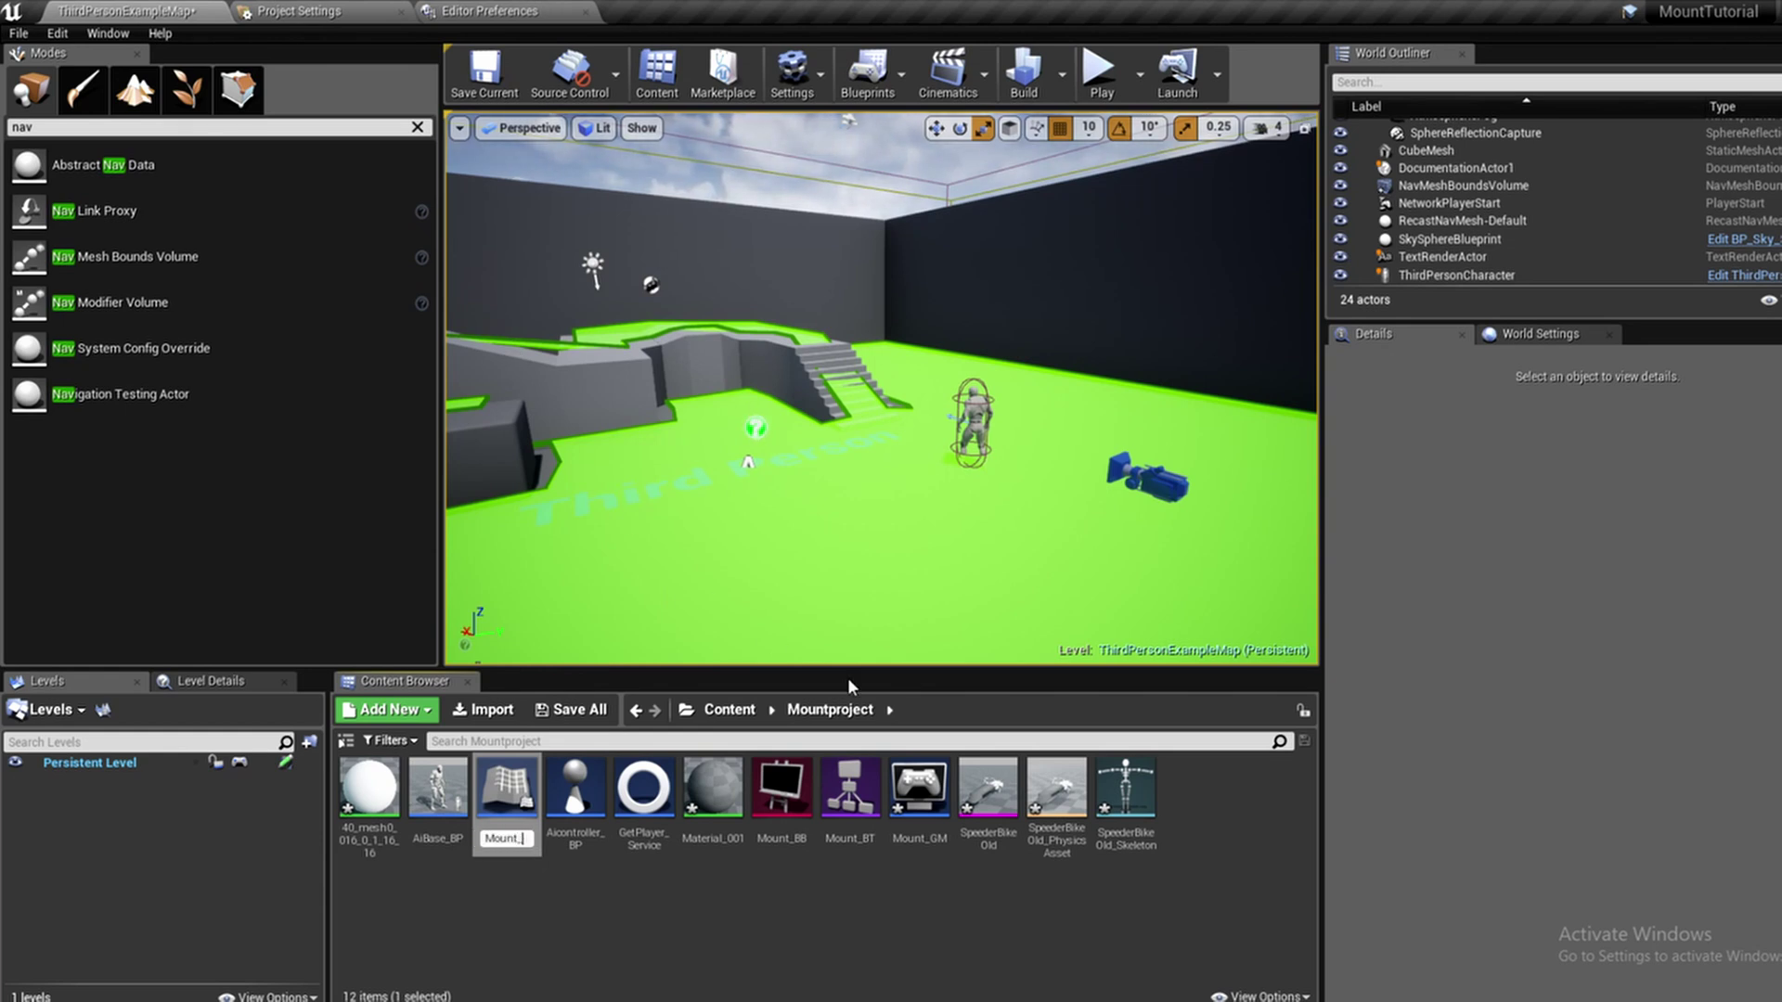
key("BackSpace")
type("AI_BP")
key("Return")
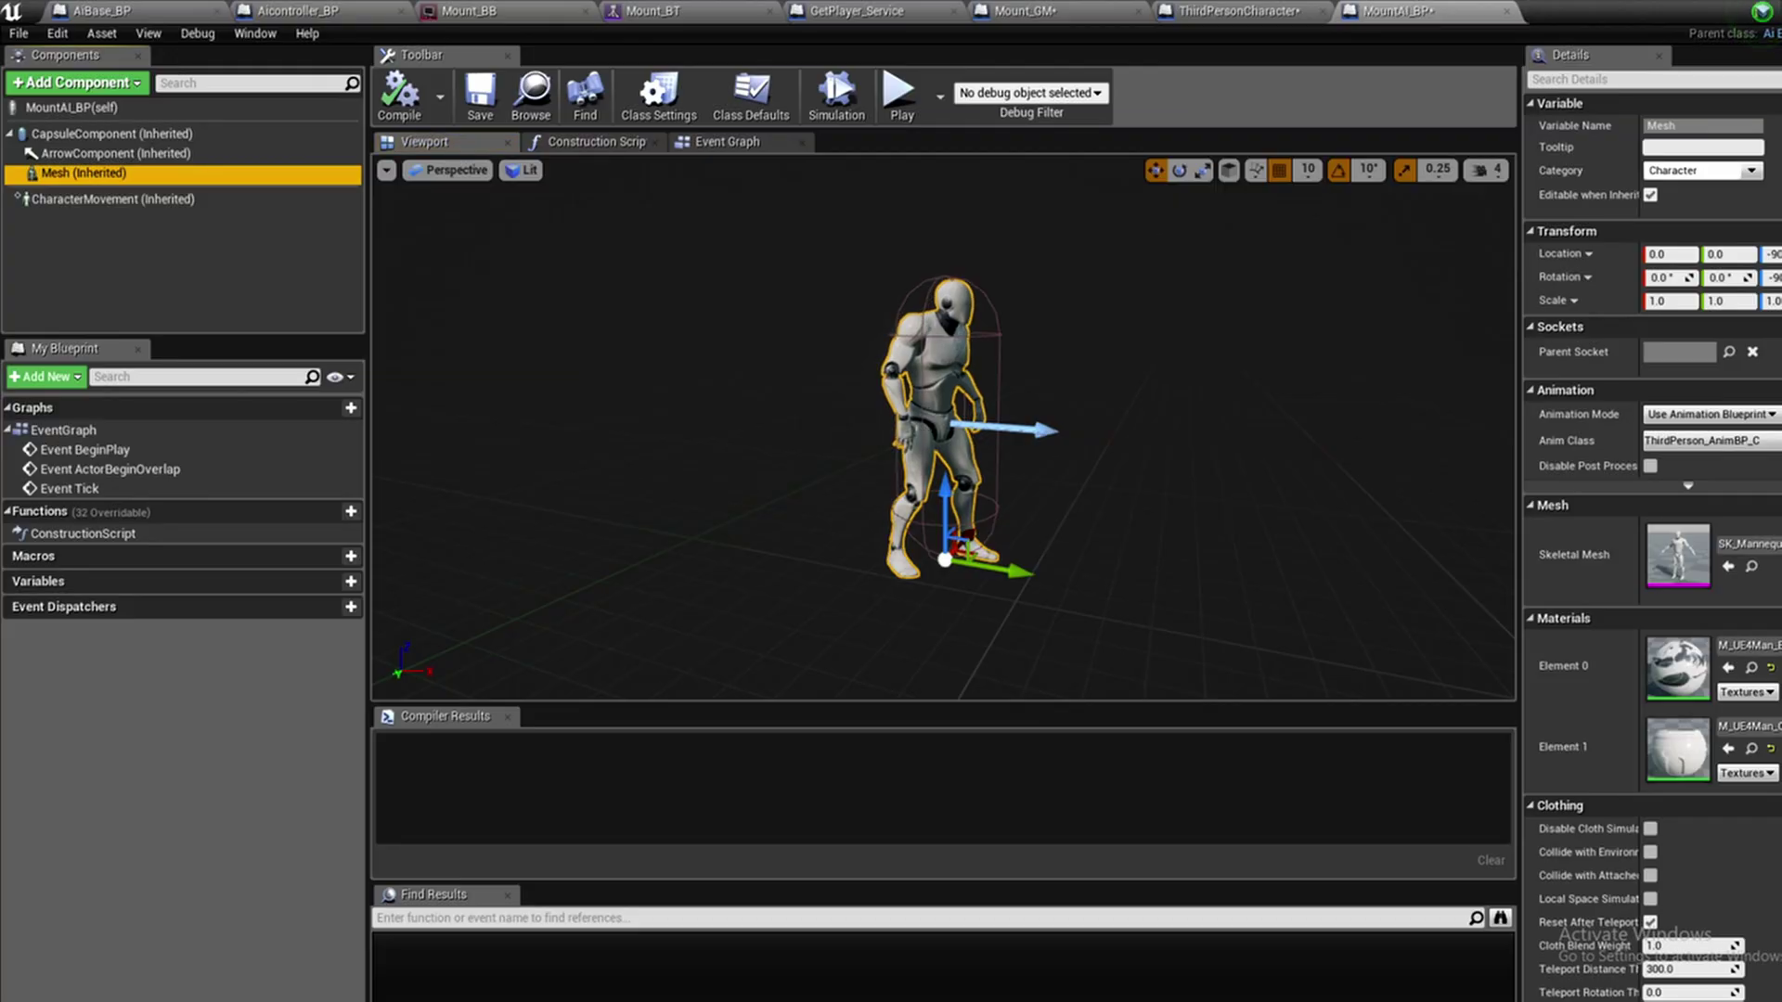
Replace the mannequin on the MountAI_BP inherited mesh with the SpeederBike Old skeletal mesh and check it against the capsule
left_click(1750, 544)
left_click(1673, 737)
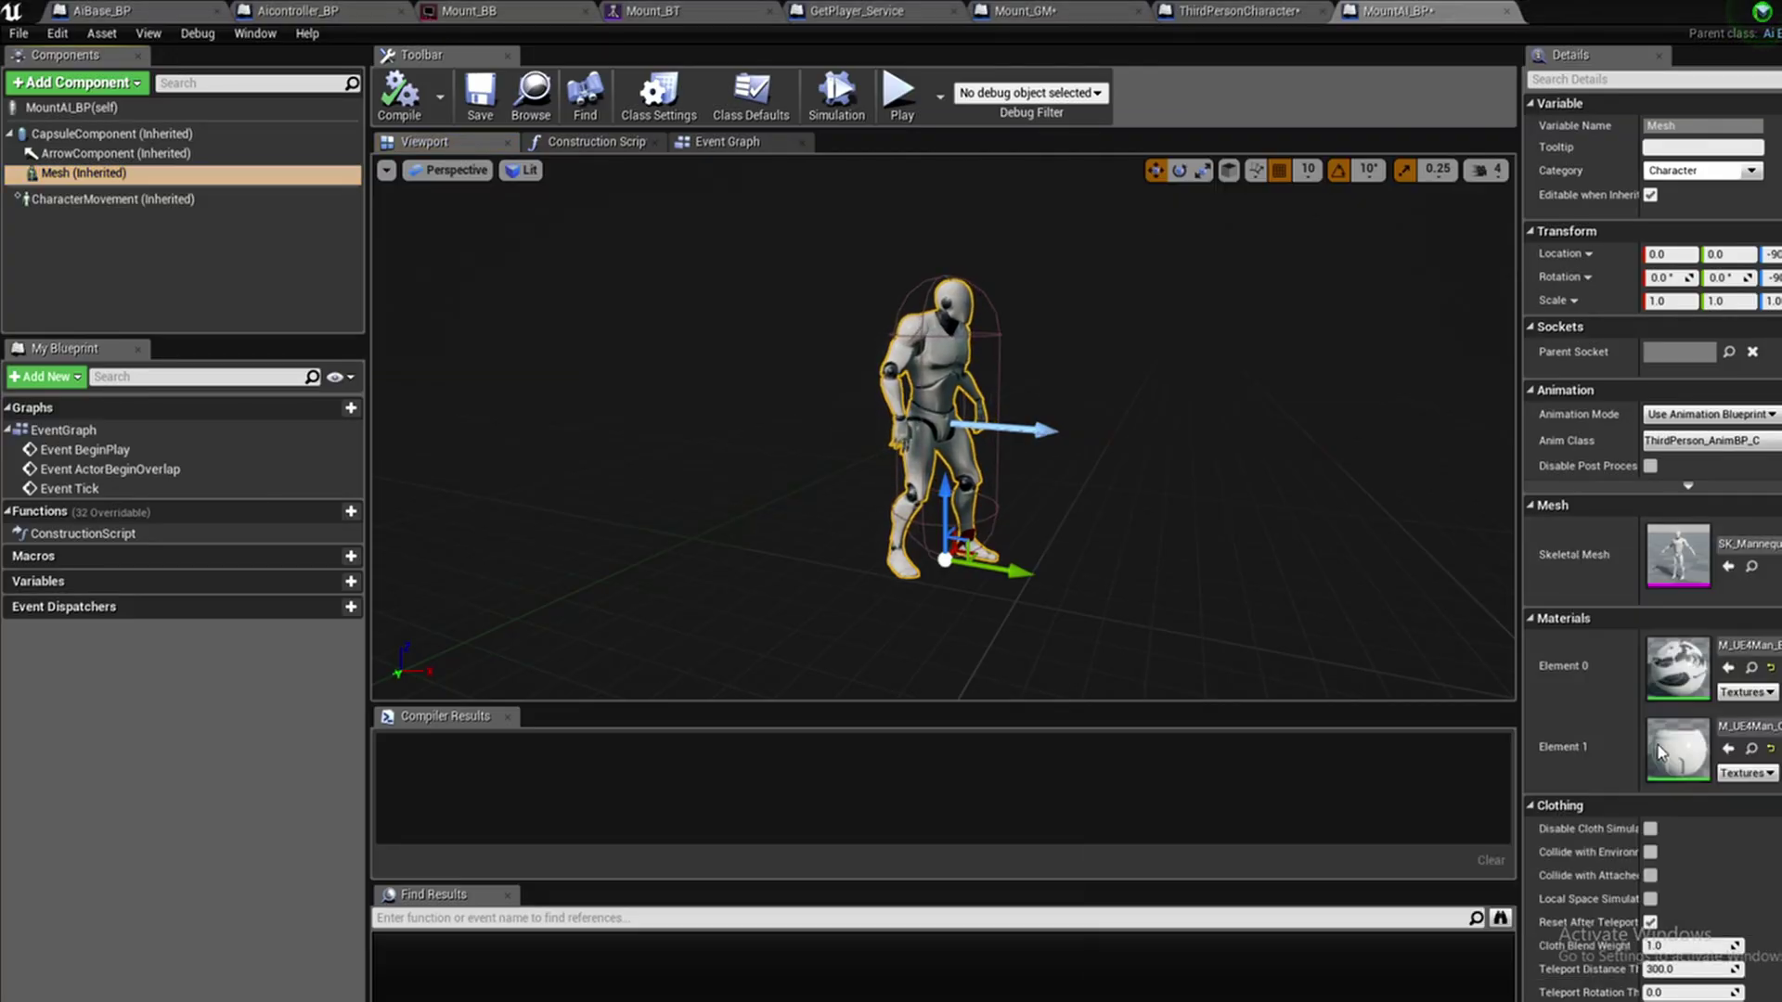
left_click(1340, 409)
left_click_drag(1340, 408, 492, 353, "alt")
left_click_drag(1049, 413, 975, 414)
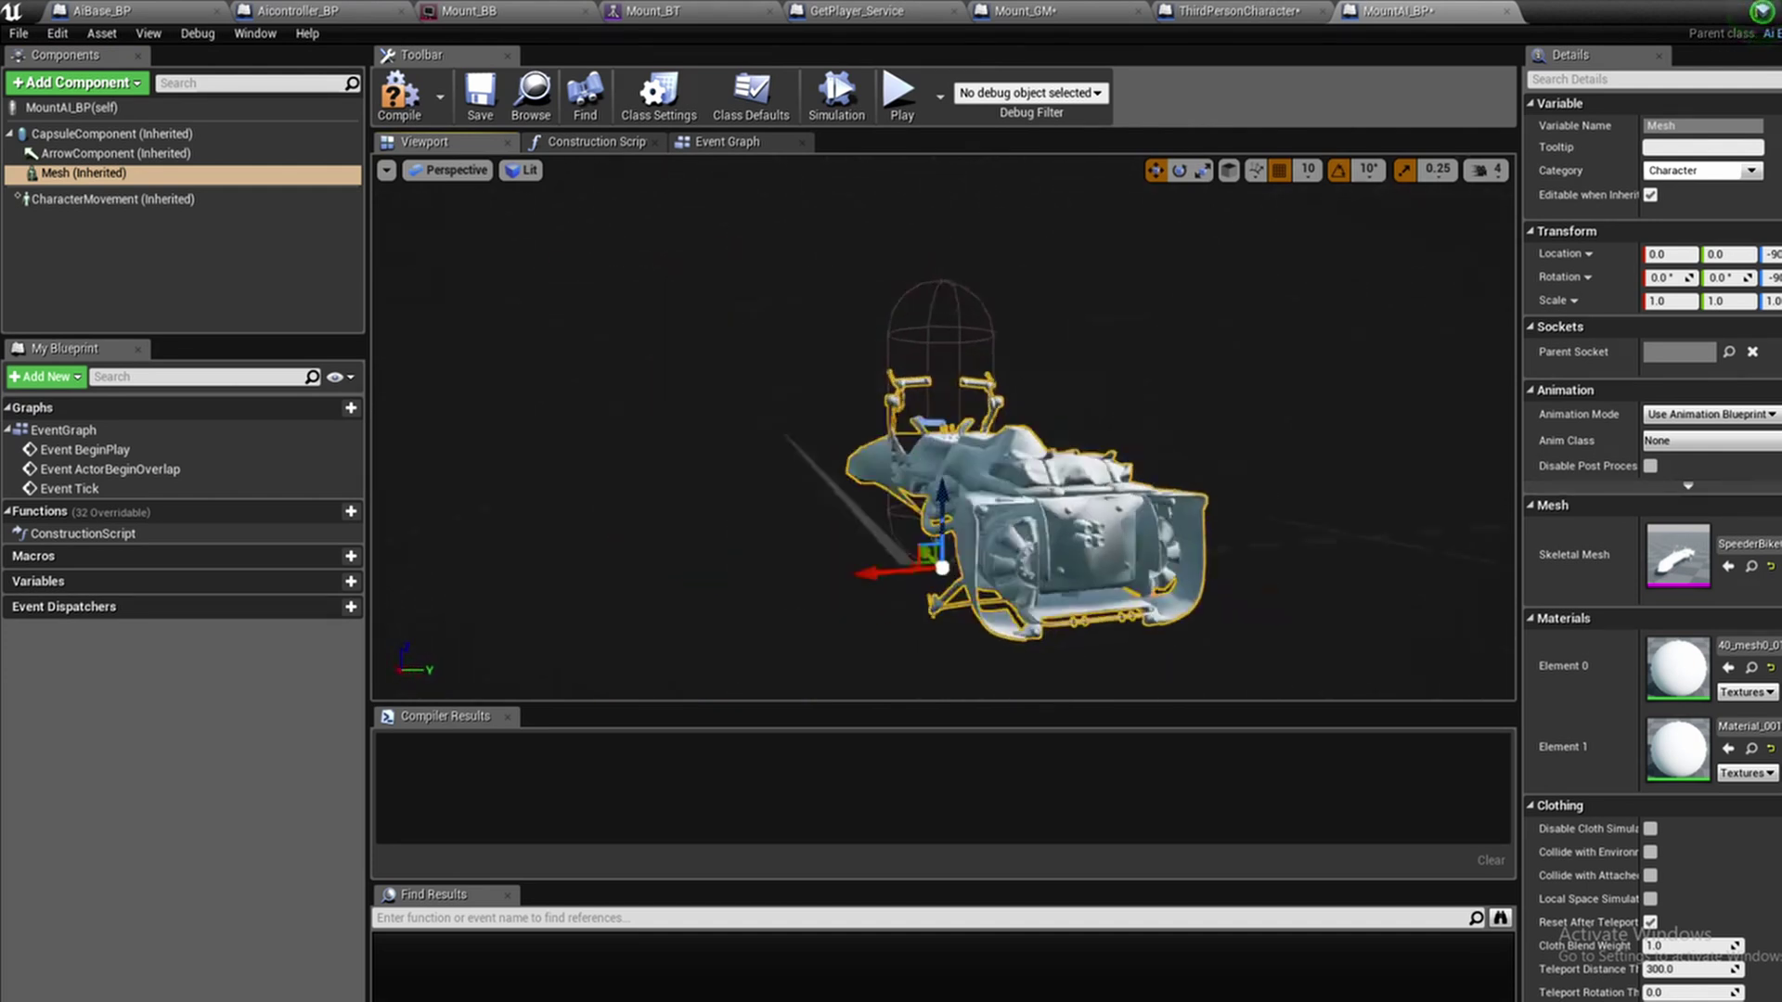
Set the Pawn Class of the Spawn AIFrom Class node in Mount_GM to MountAI_BP and compile the blueprint
left_click(1011, 10)
right_click_drag(1195, 425, 753, 542)
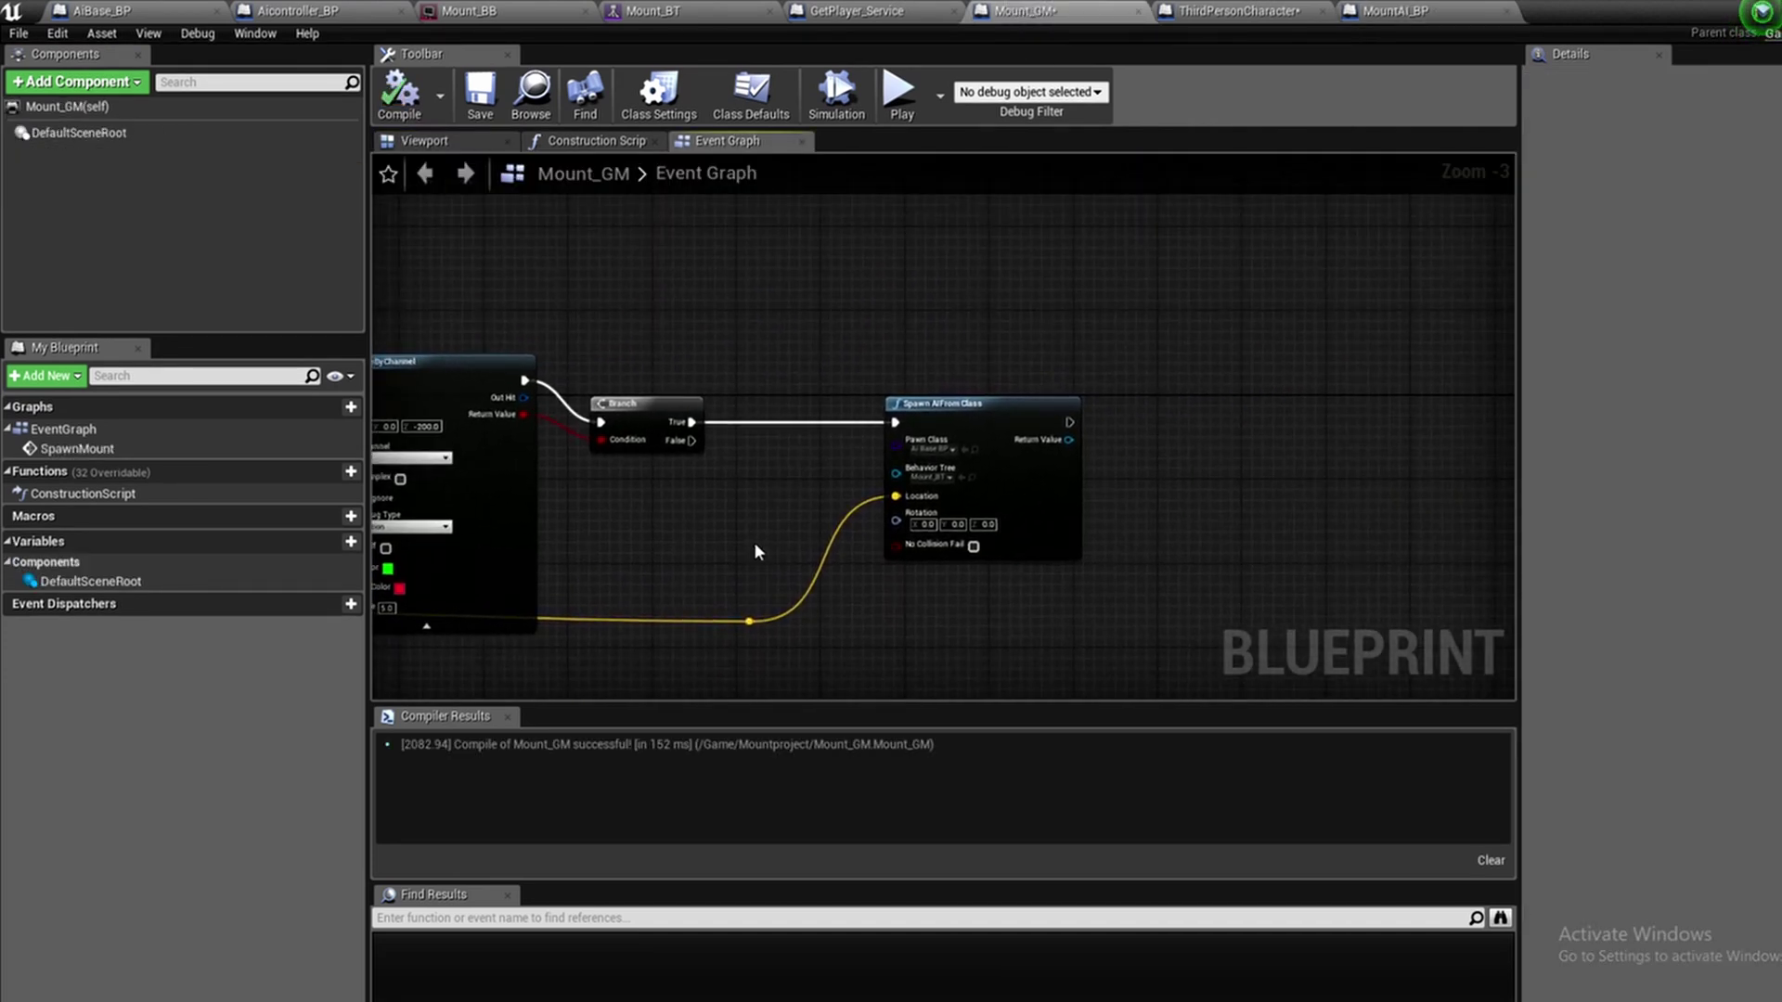
scroll(754, 542, "up", 3)
left_click(1015, 408)
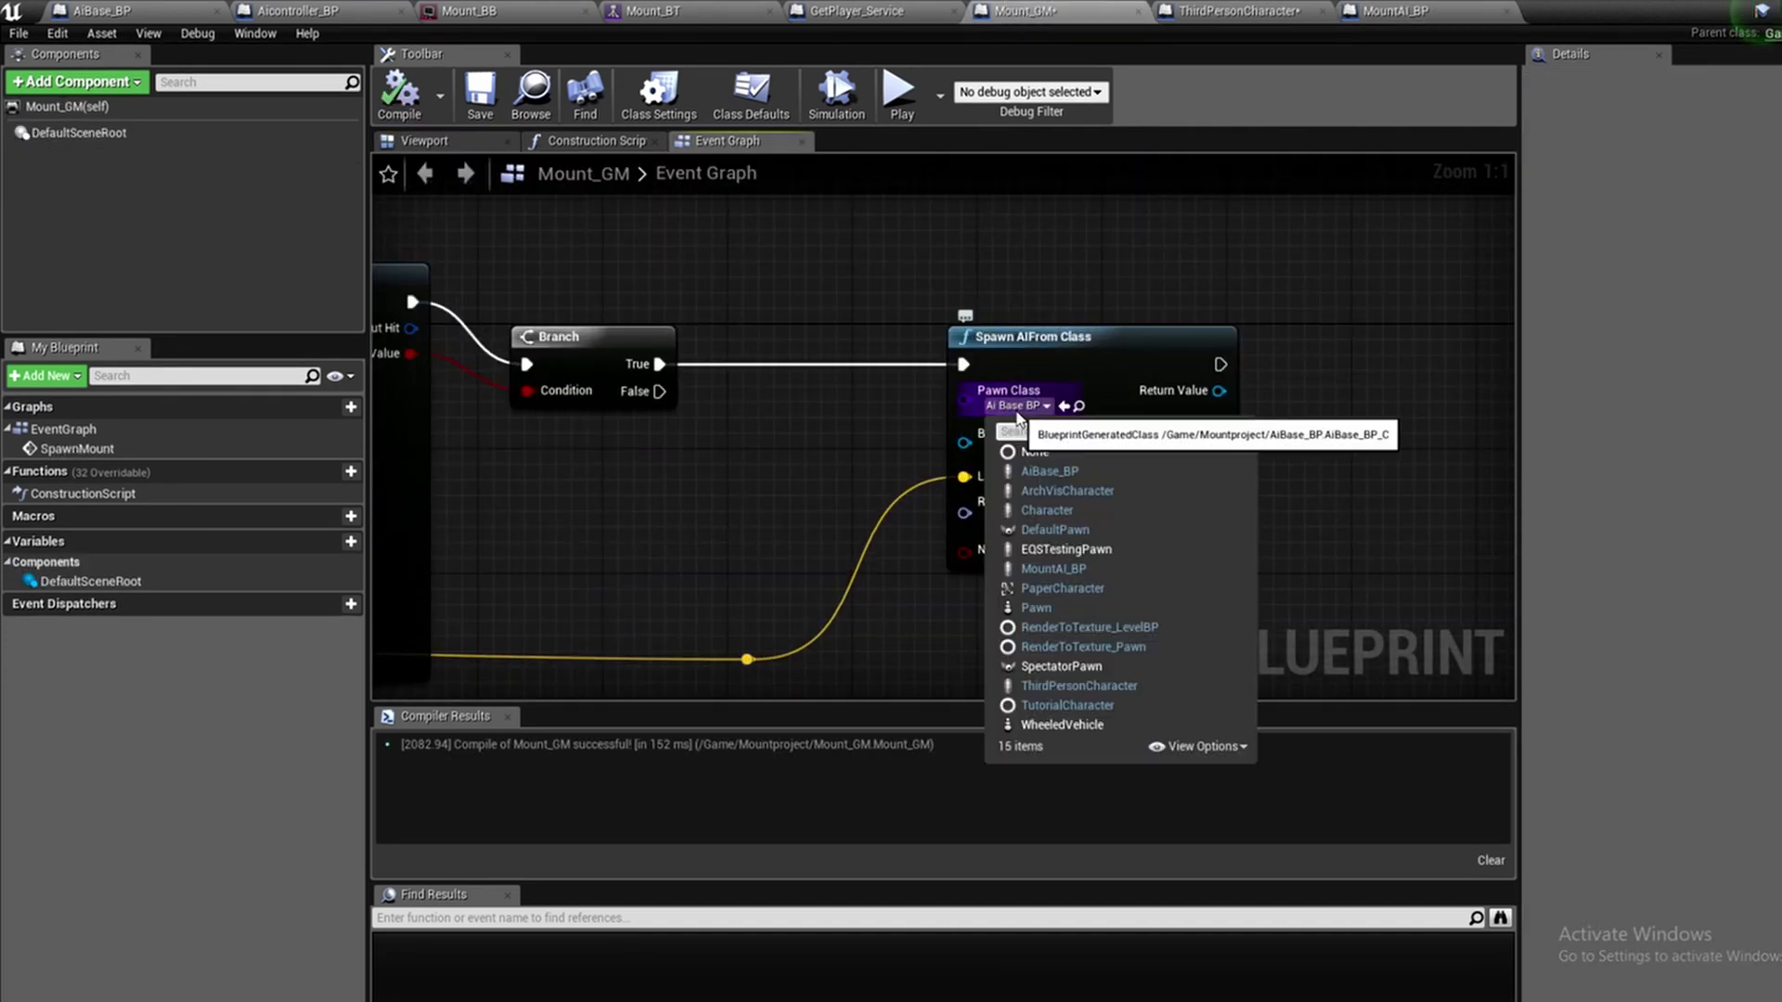
left_click(1070, 568)
left_click(1015, 449)
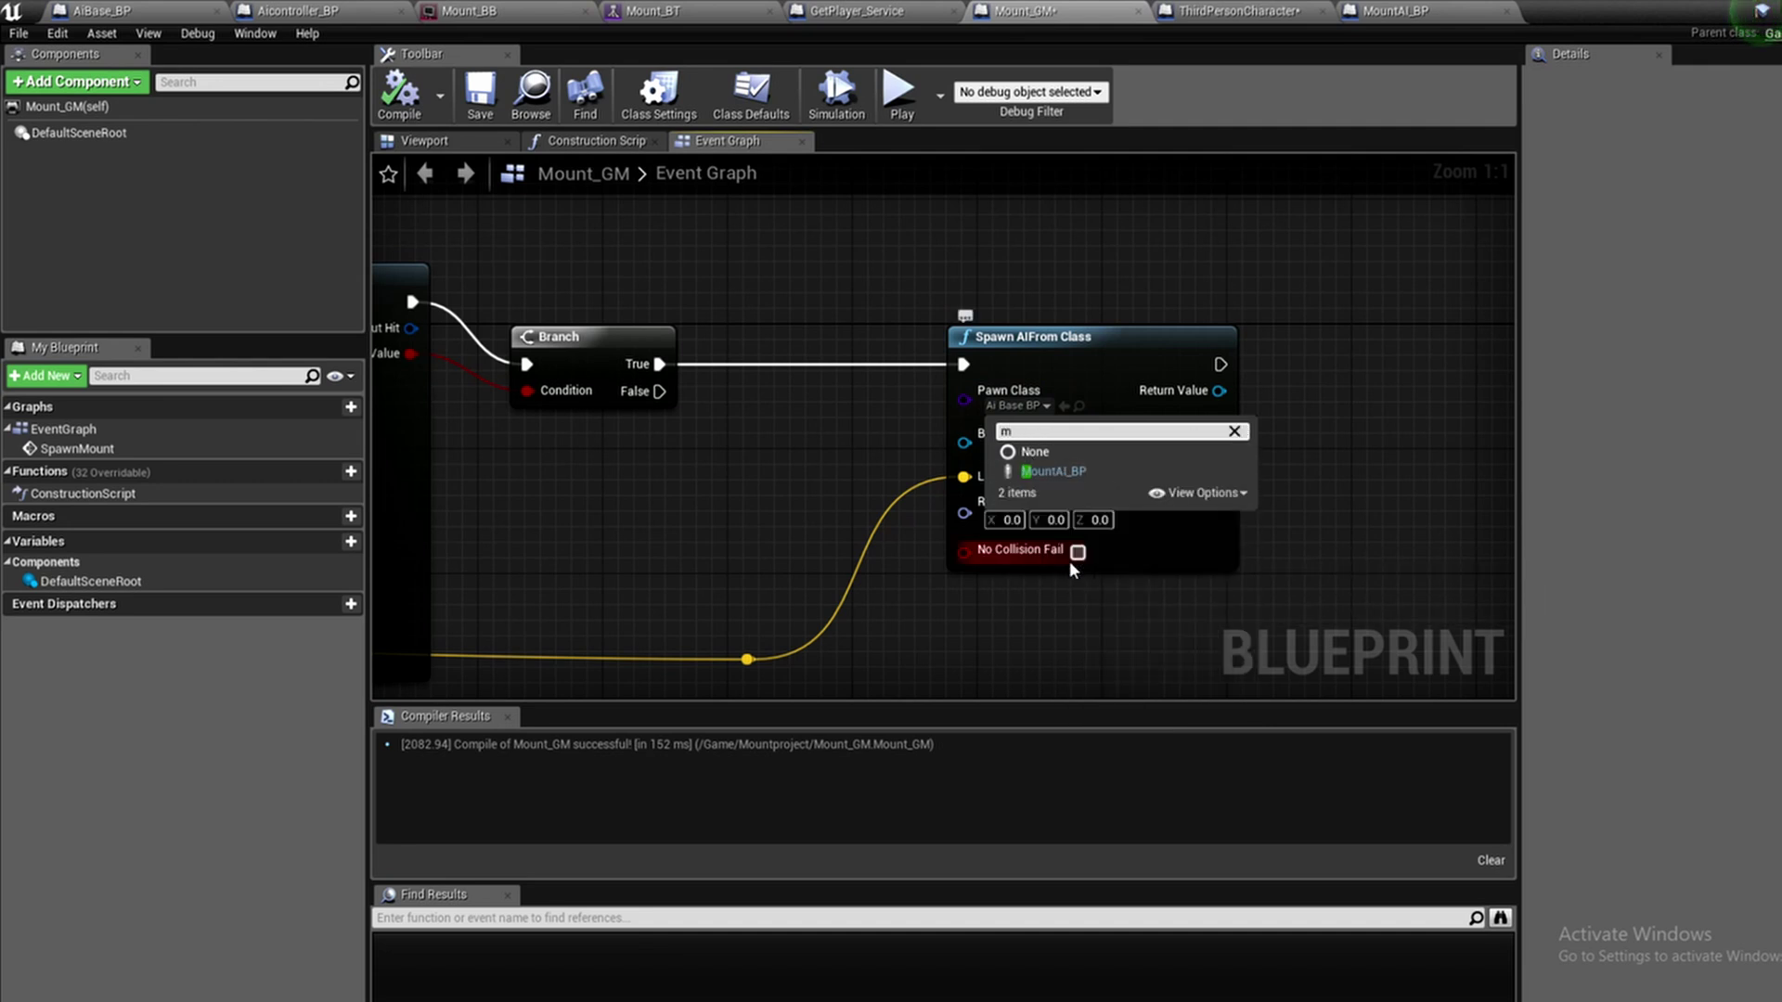
left_click(1067, 471)
left_click(402, 115)
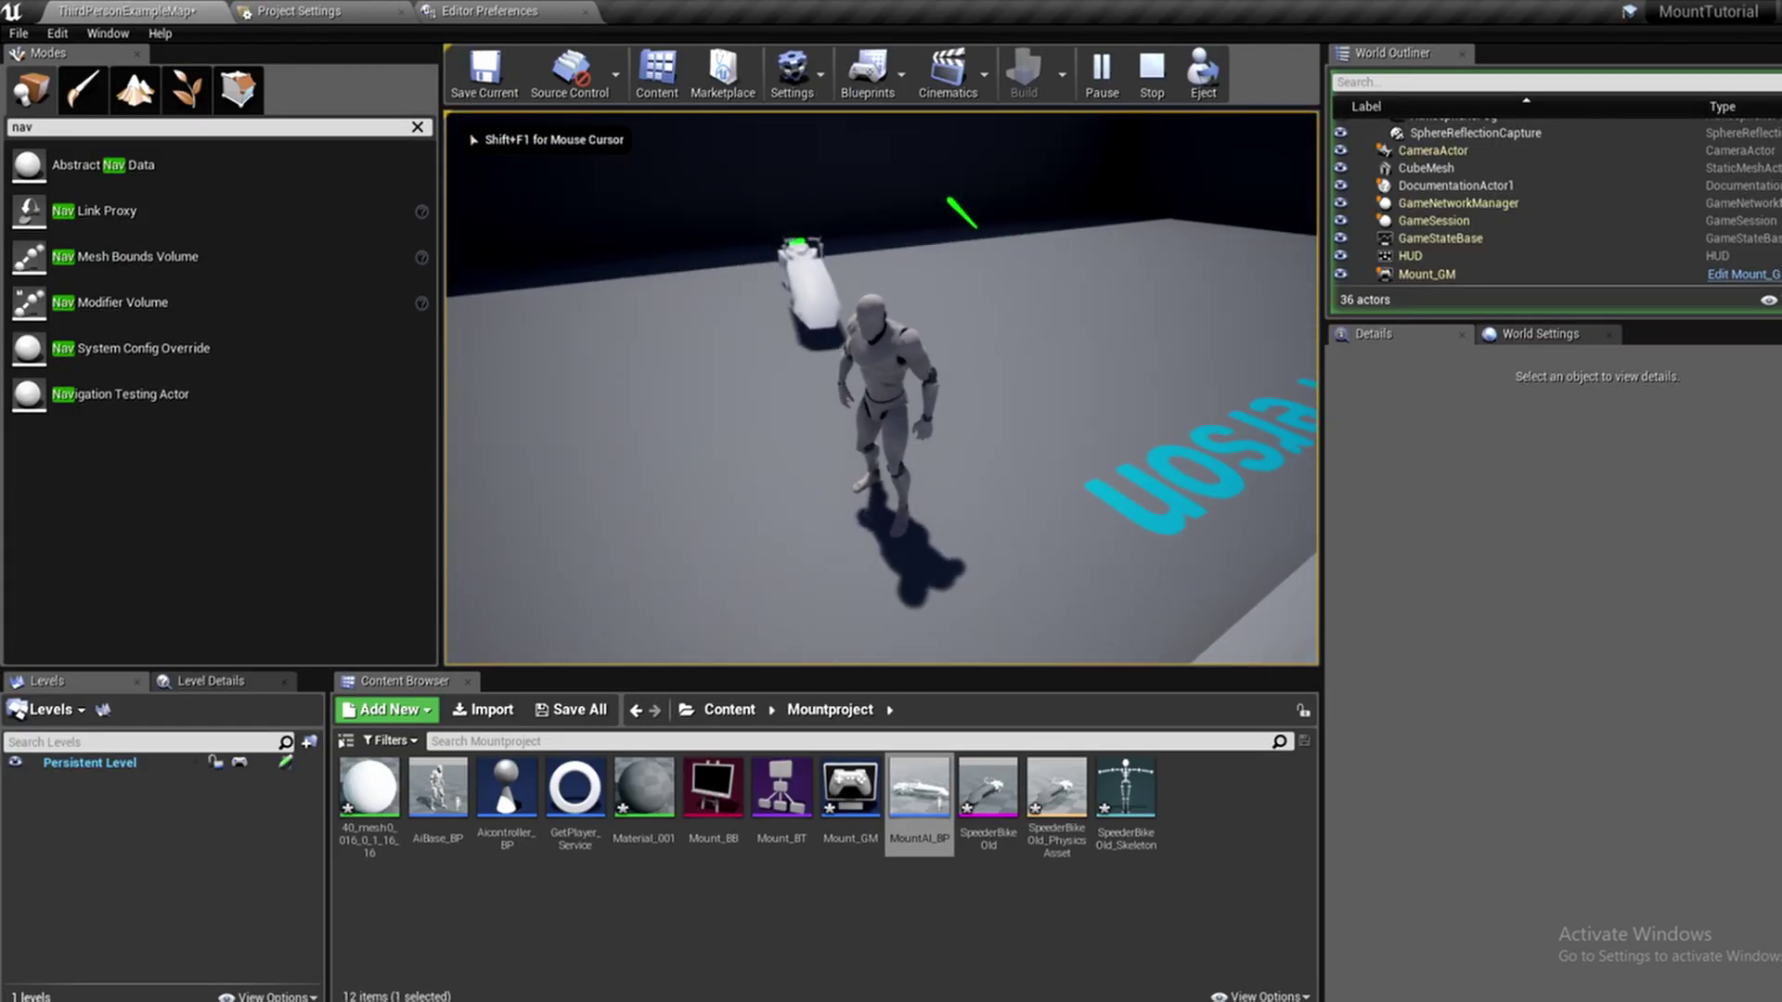
Walk the character around the spawned speeder bike in the play session to test the mount from different sides
key("s")
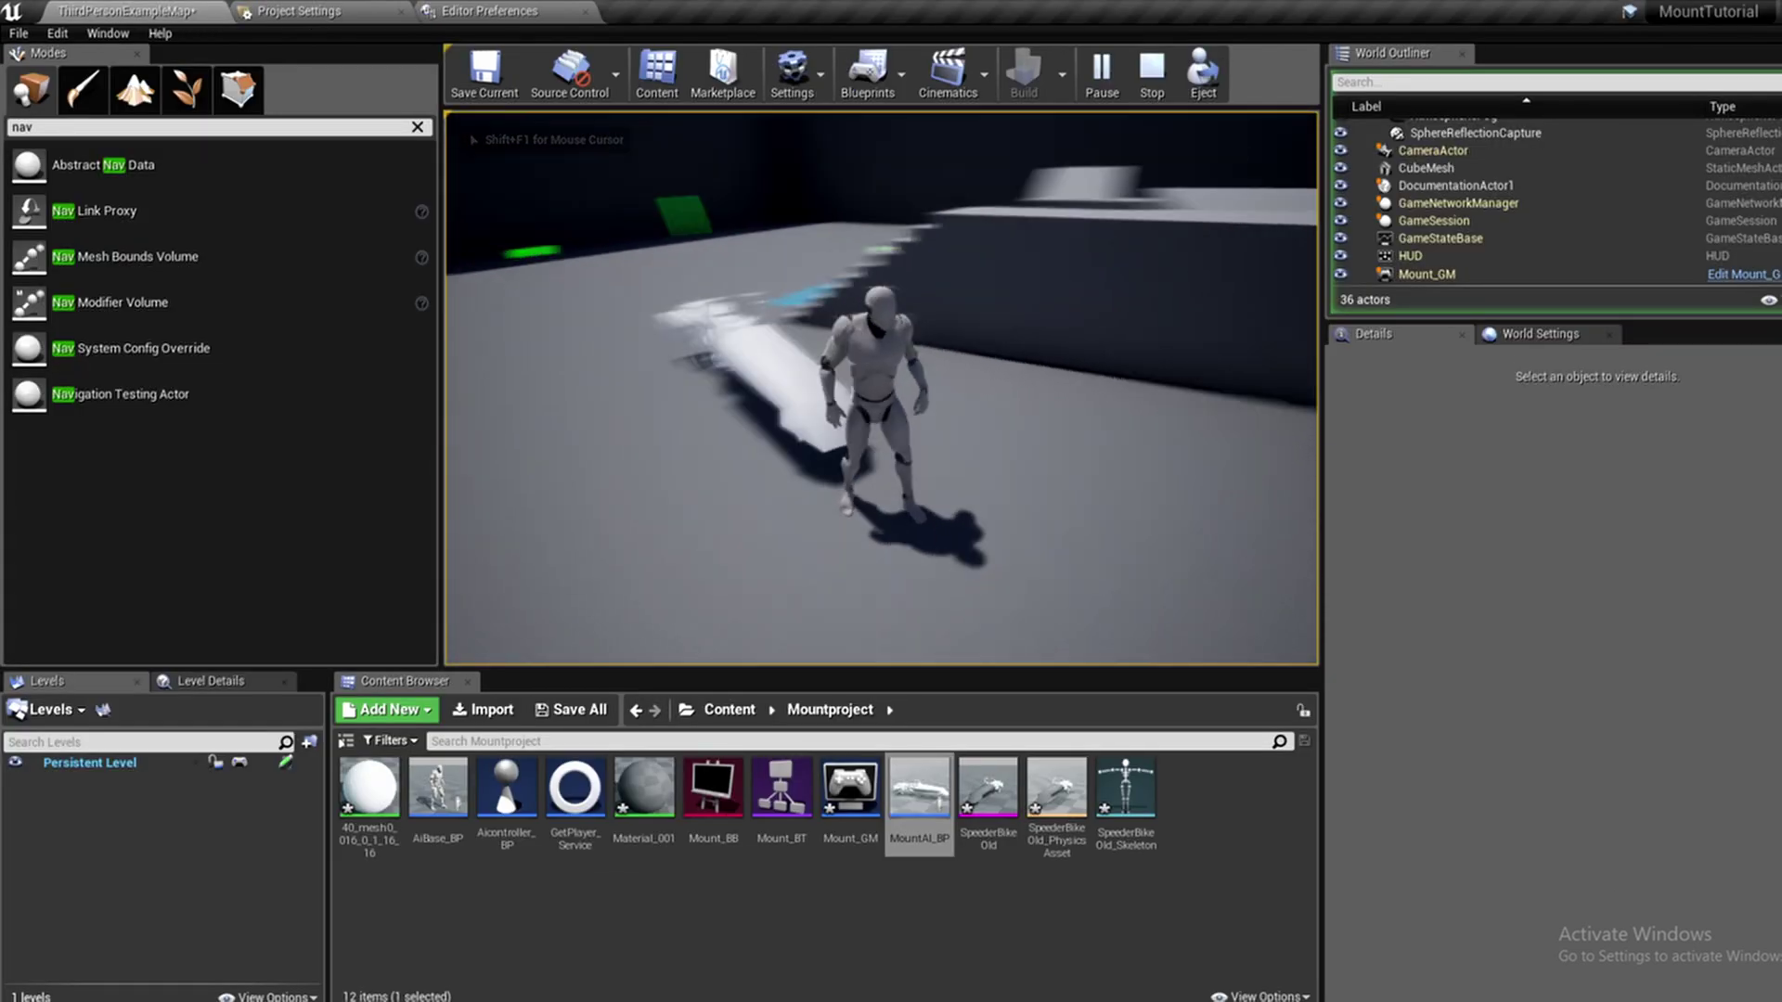
key("a")
key("w")
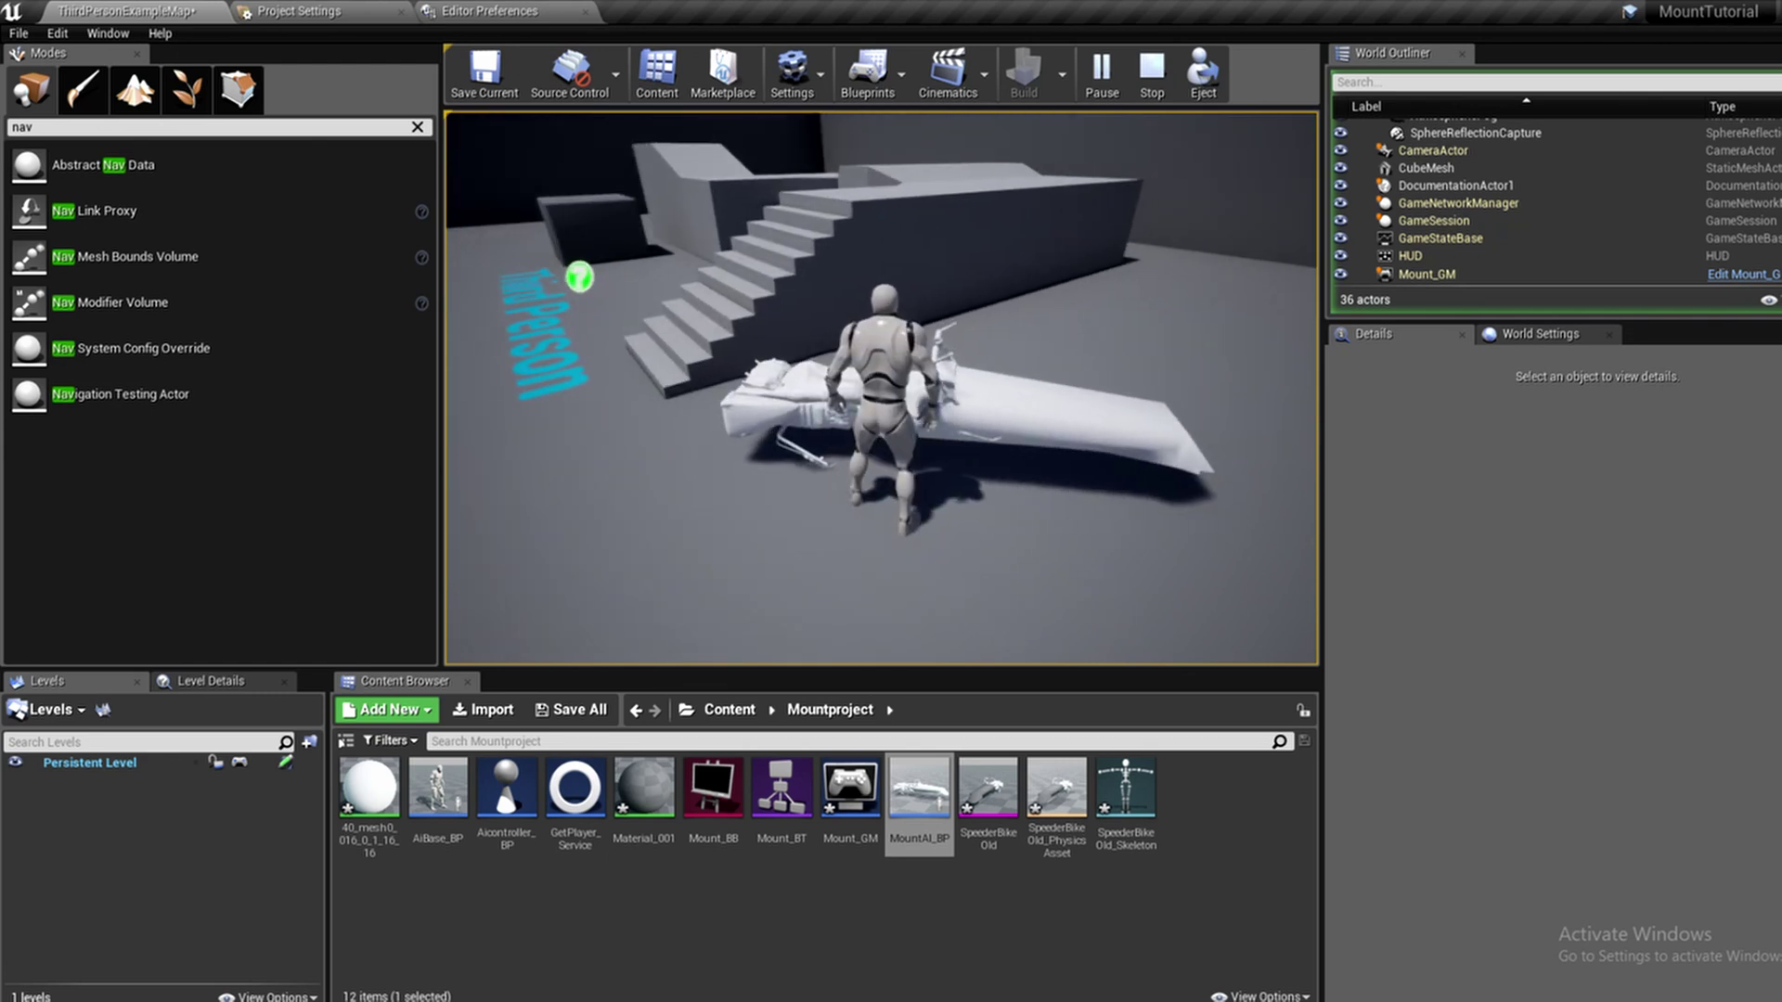
key("d")
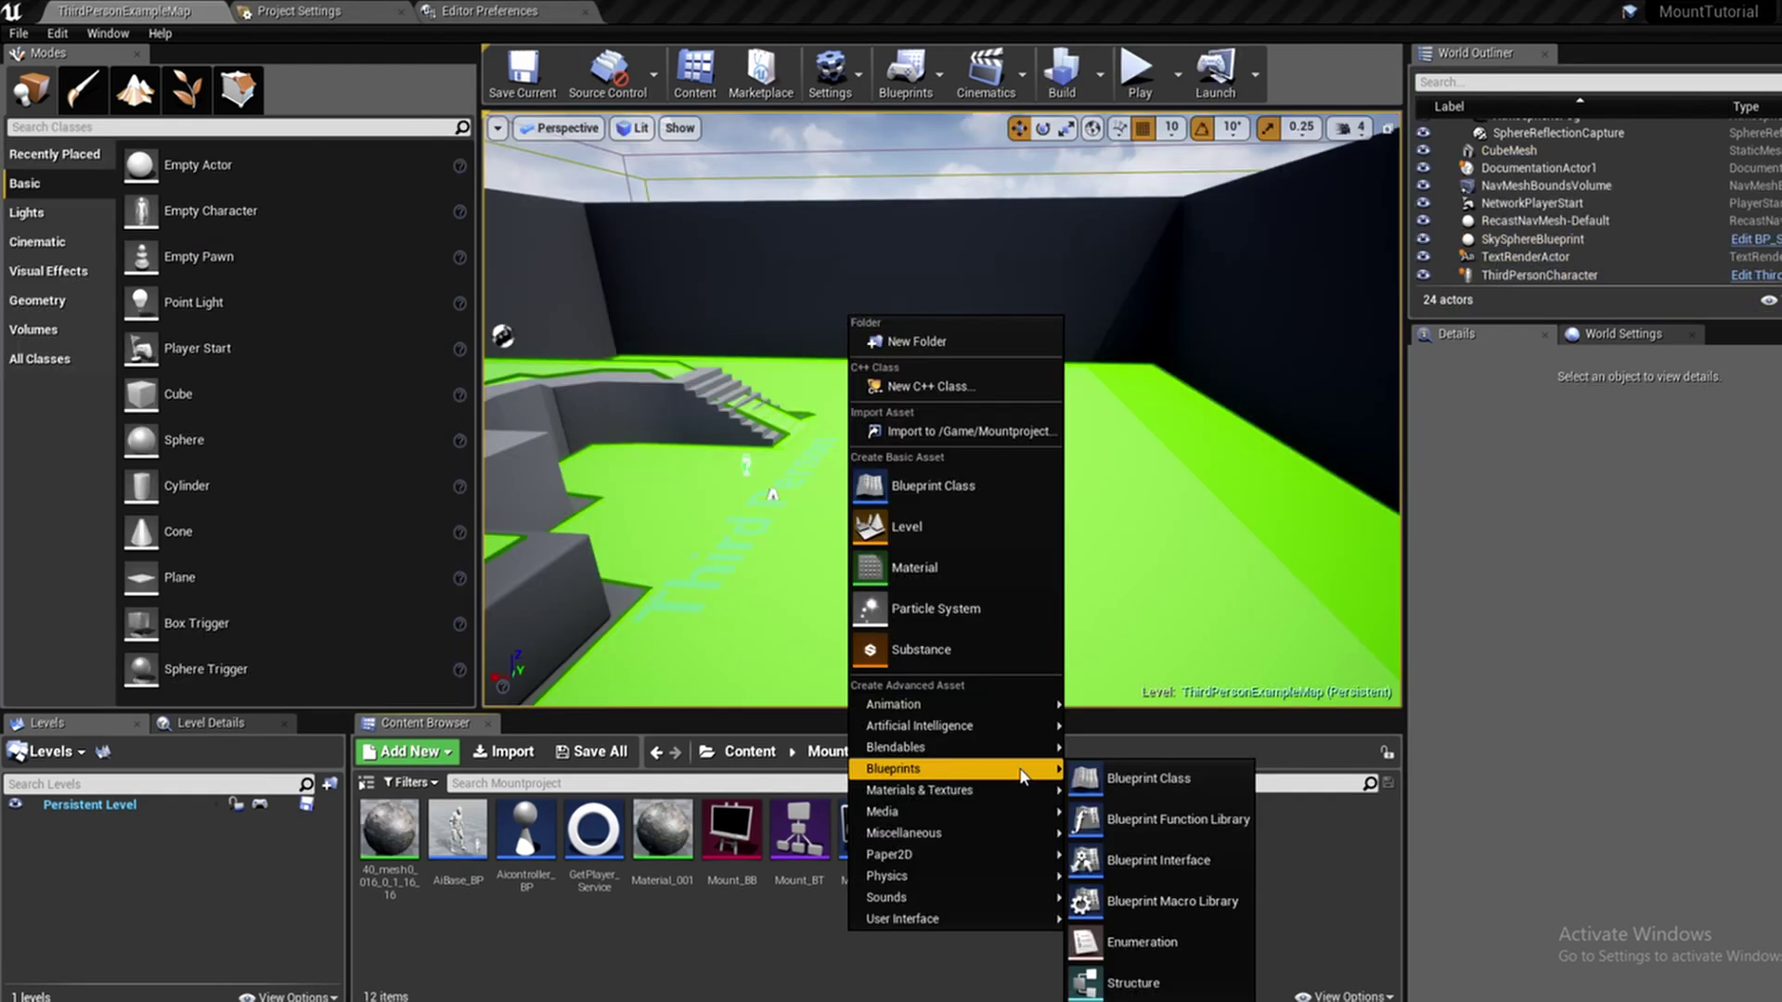
Create a Blueprint Interface named InteractInterface with a MountInteract function and view the function's graph
left_click(1220, 861)
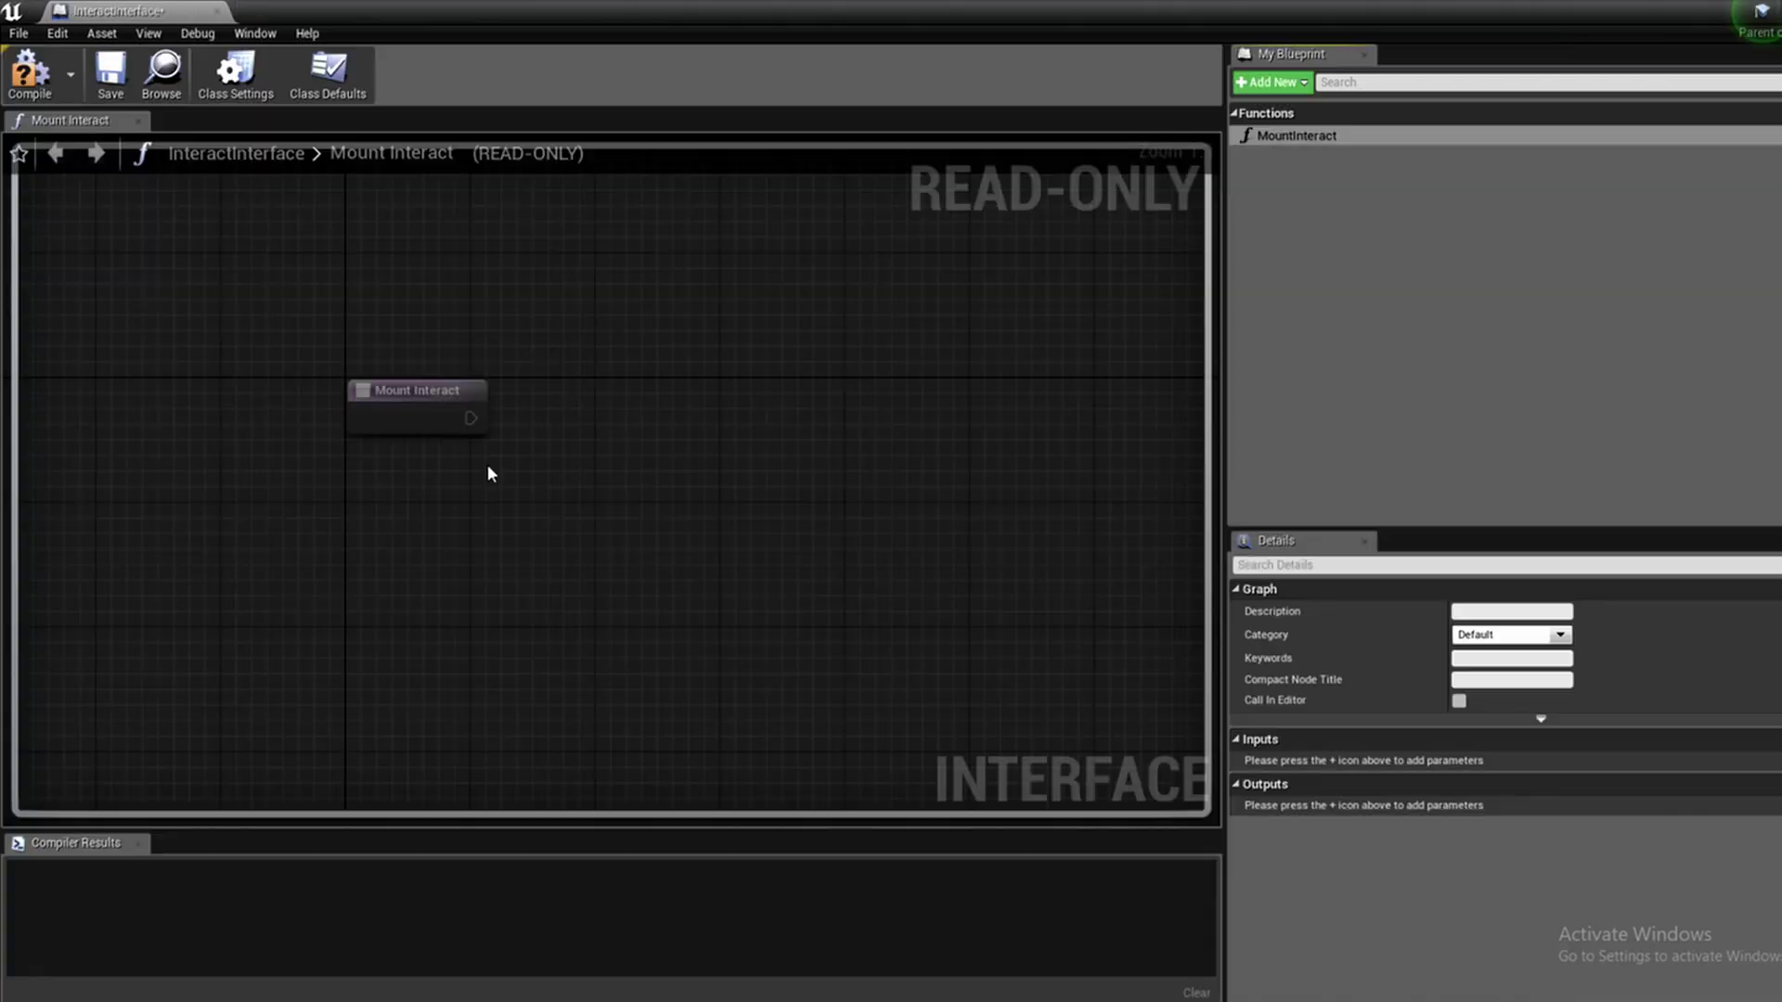
right_click_drag(517, 532, 429, 469)
left_click(428, 401)
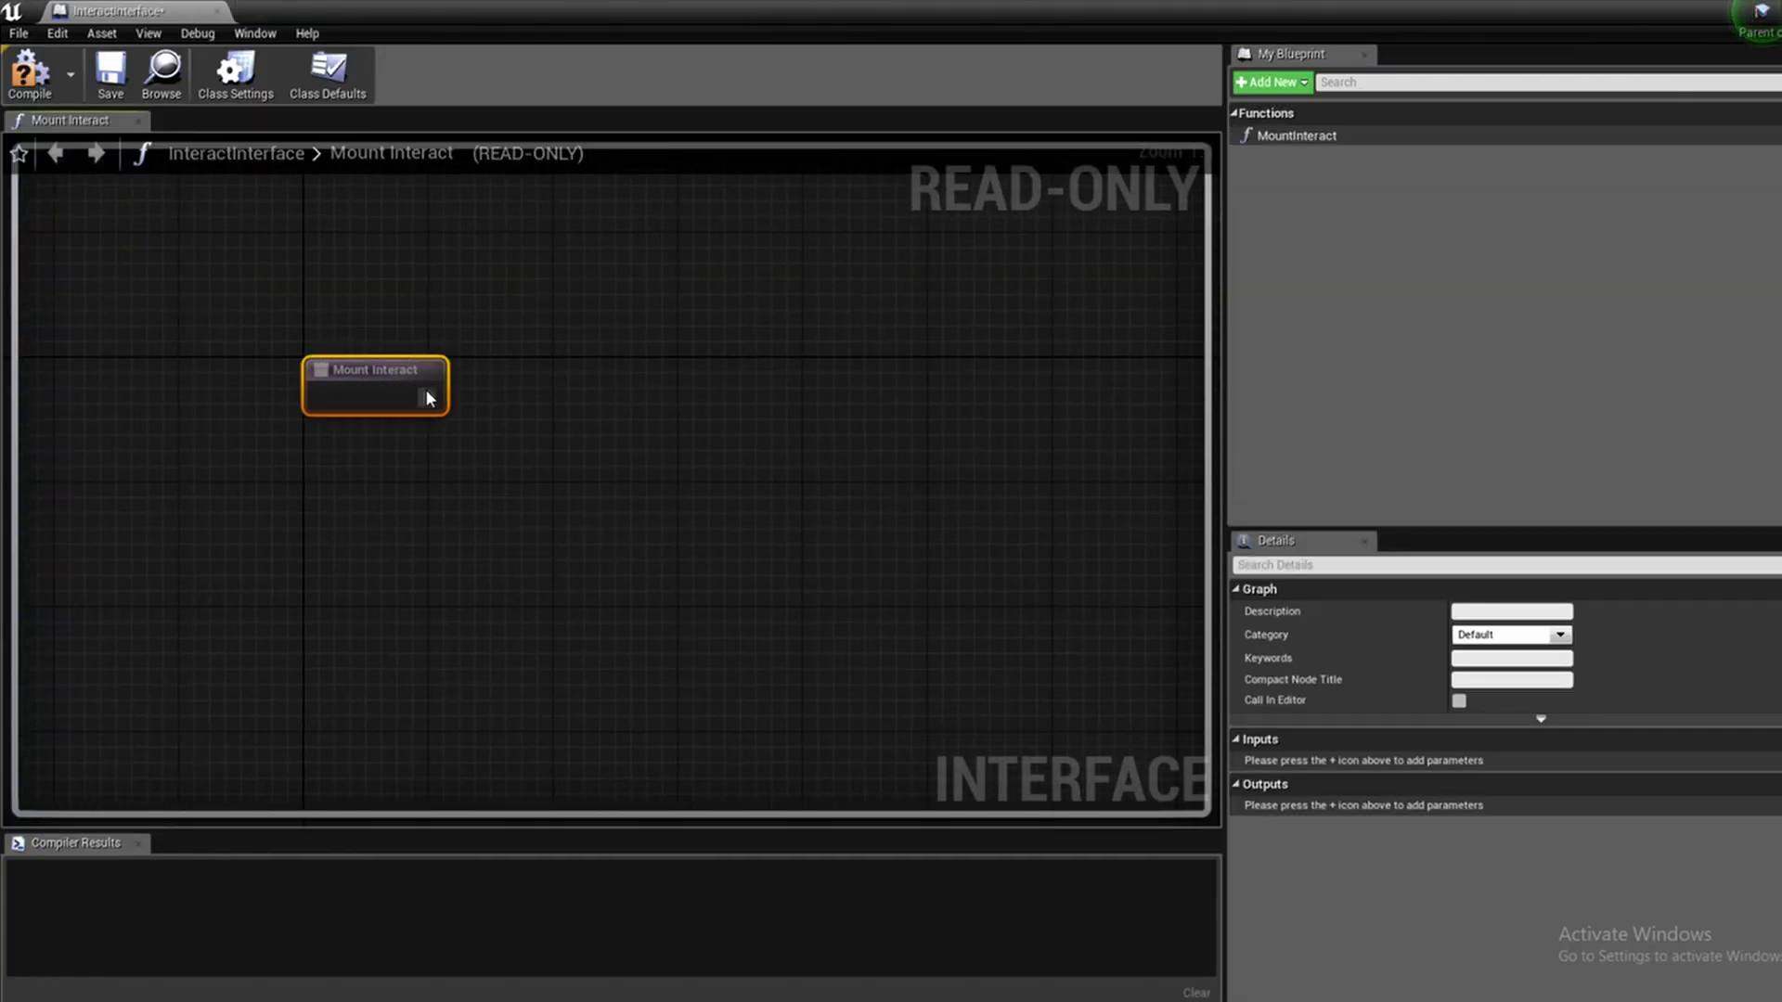
left_click(536, 446)
right_click_drag(724, 573, 586, 530)
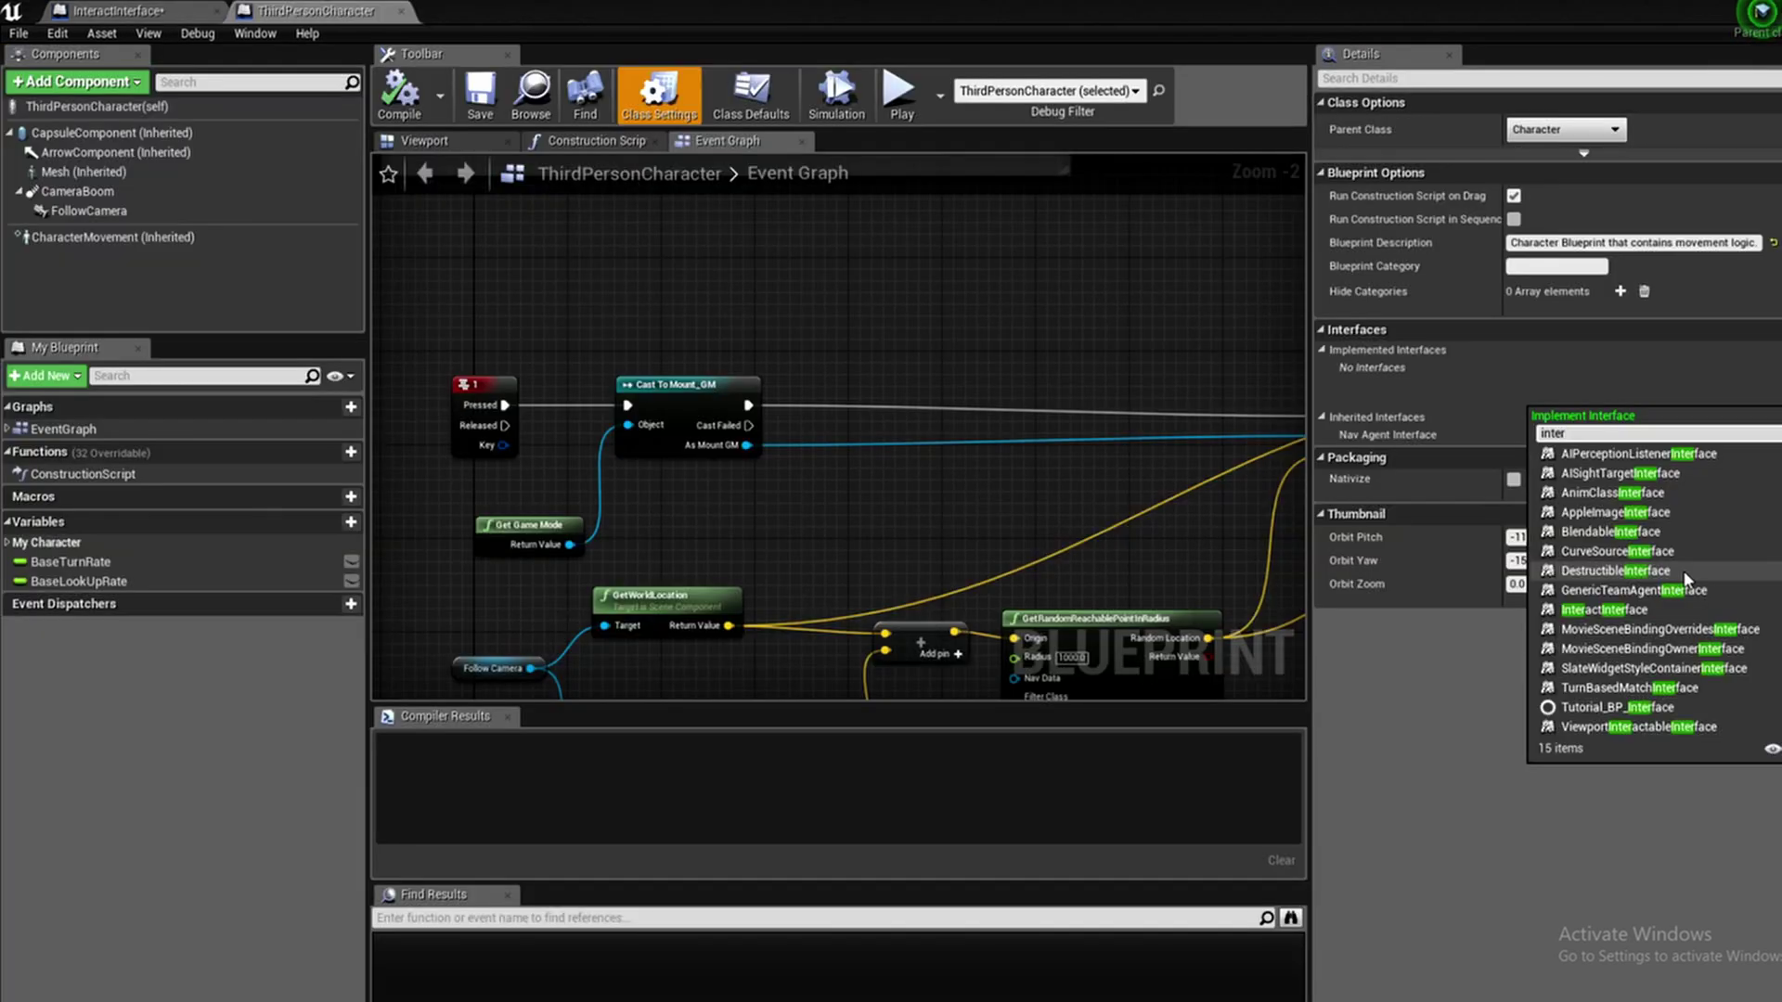
Implement InteractInterface in the ThirdPersonCharacter class settings
type("act")
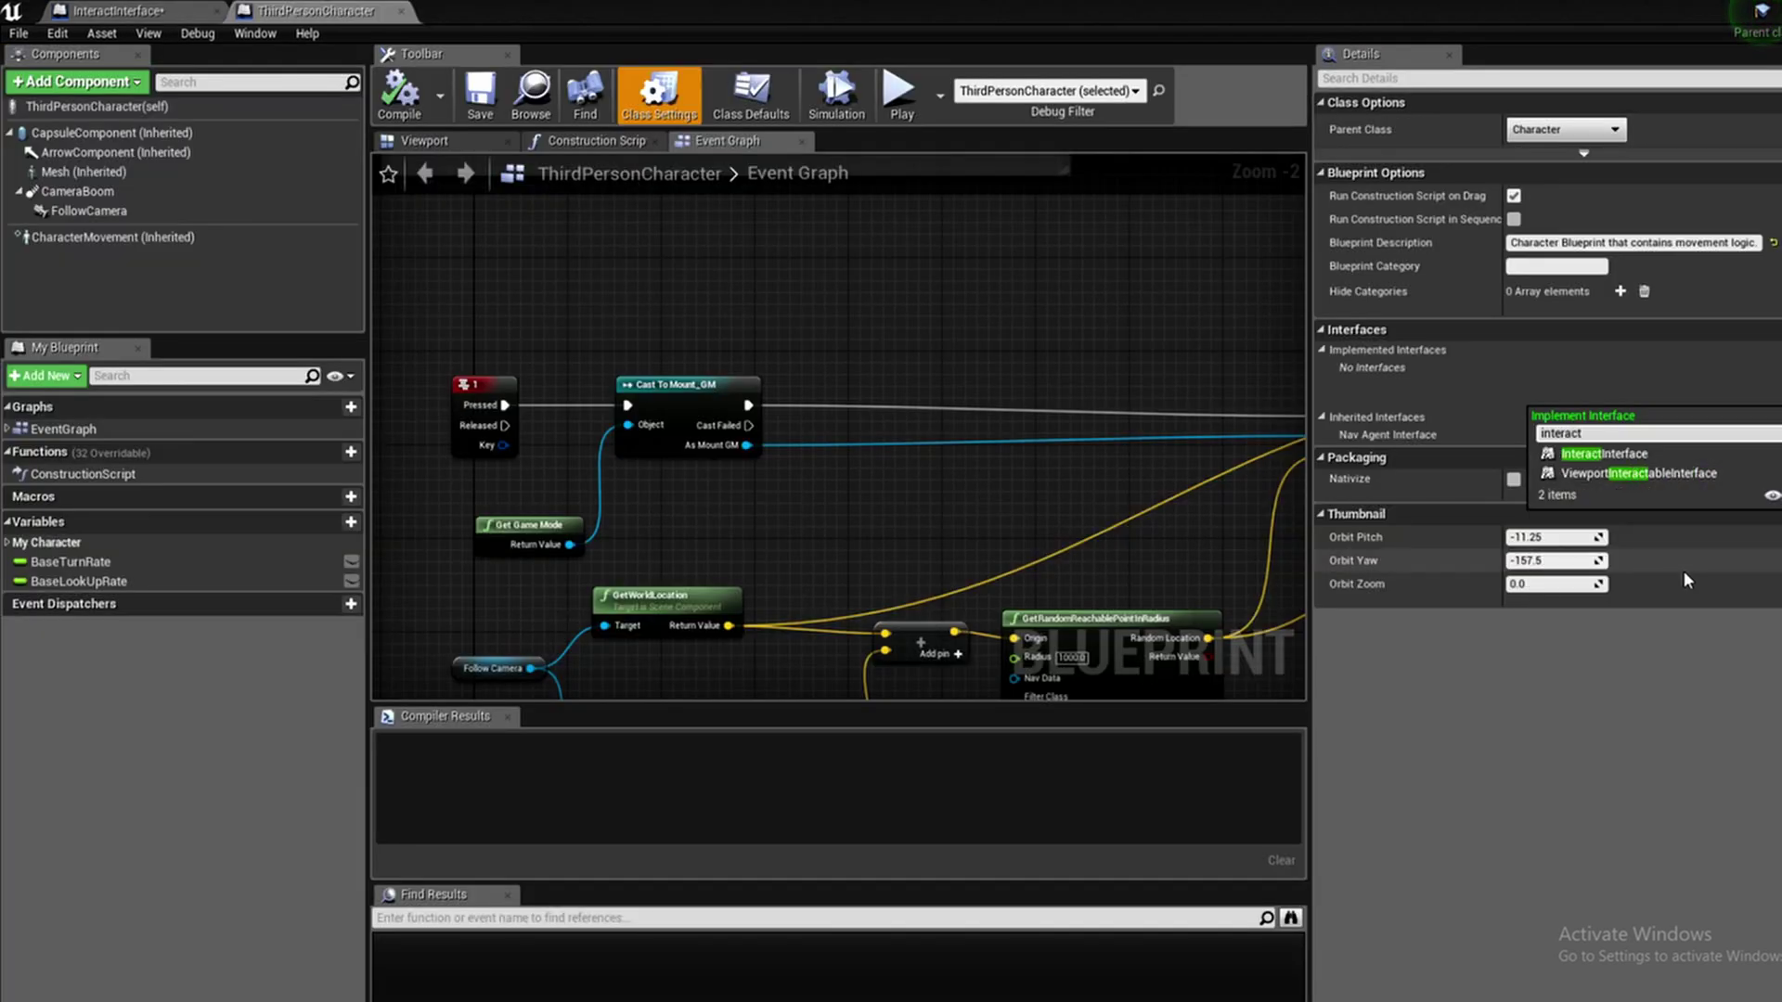
left_click(1626, 457)
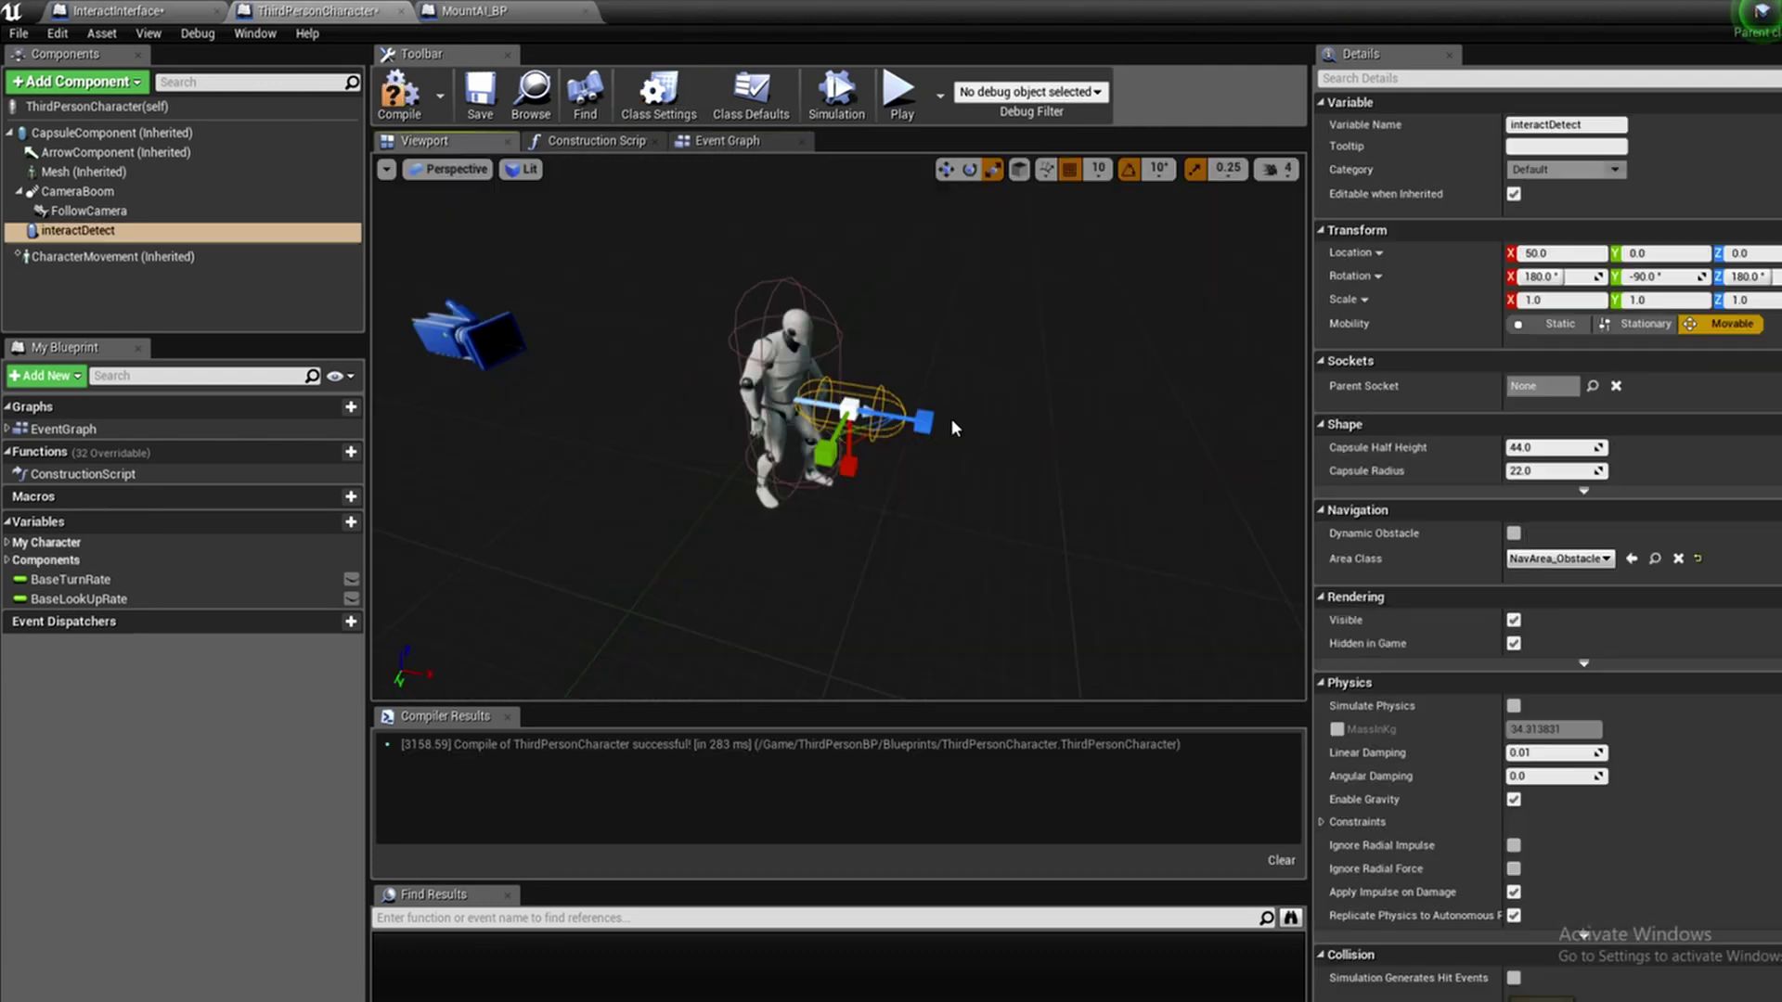
Move the interactDetect capsule forward to X 70 and stretch it to a Z scale of 2.25
mouse_move(950, 420)
left_mouse_down()
mouse_move(922, 423)
mouse_move(951, 425)
left_mouse_up()
key("w")
key("e")
right_click_drag(962, 571, 808, 573)
key("r")
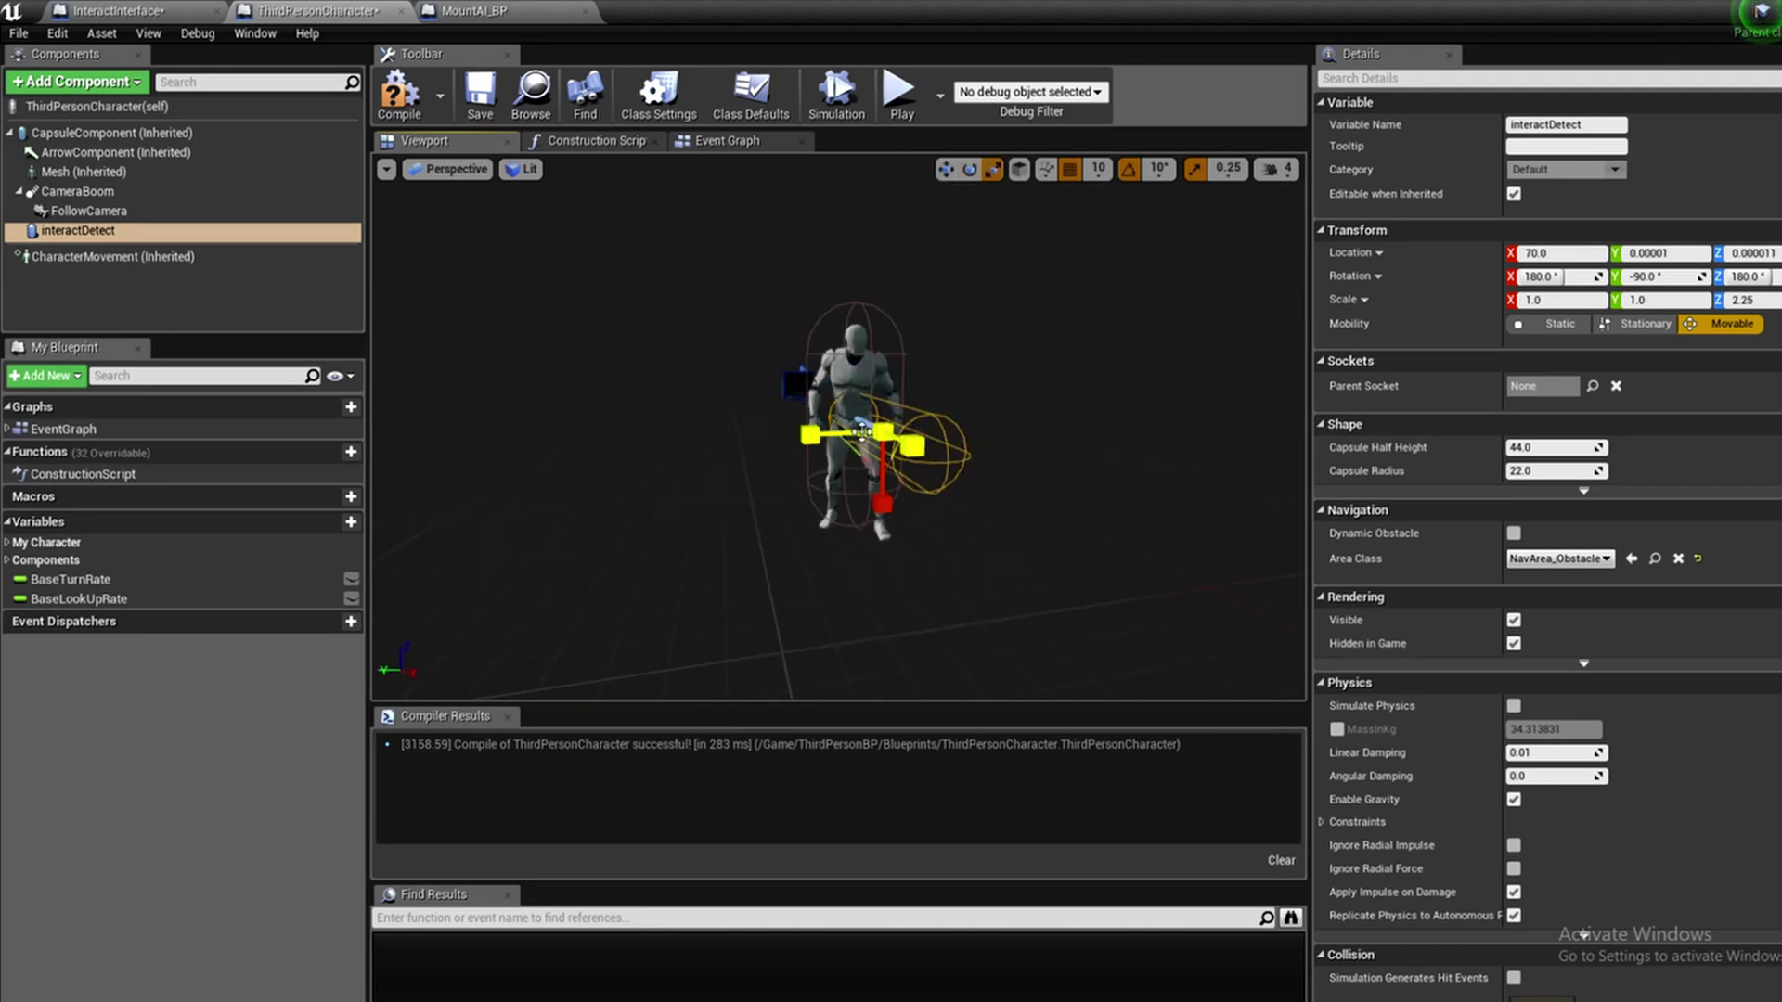
Adjust the scale of the interactDetect capsule in front of the character
mouse_move(883, 431)
left_mouse_down()
mouse_move(921, 419)
mouse_move(905, 446)
left_mouse_up()
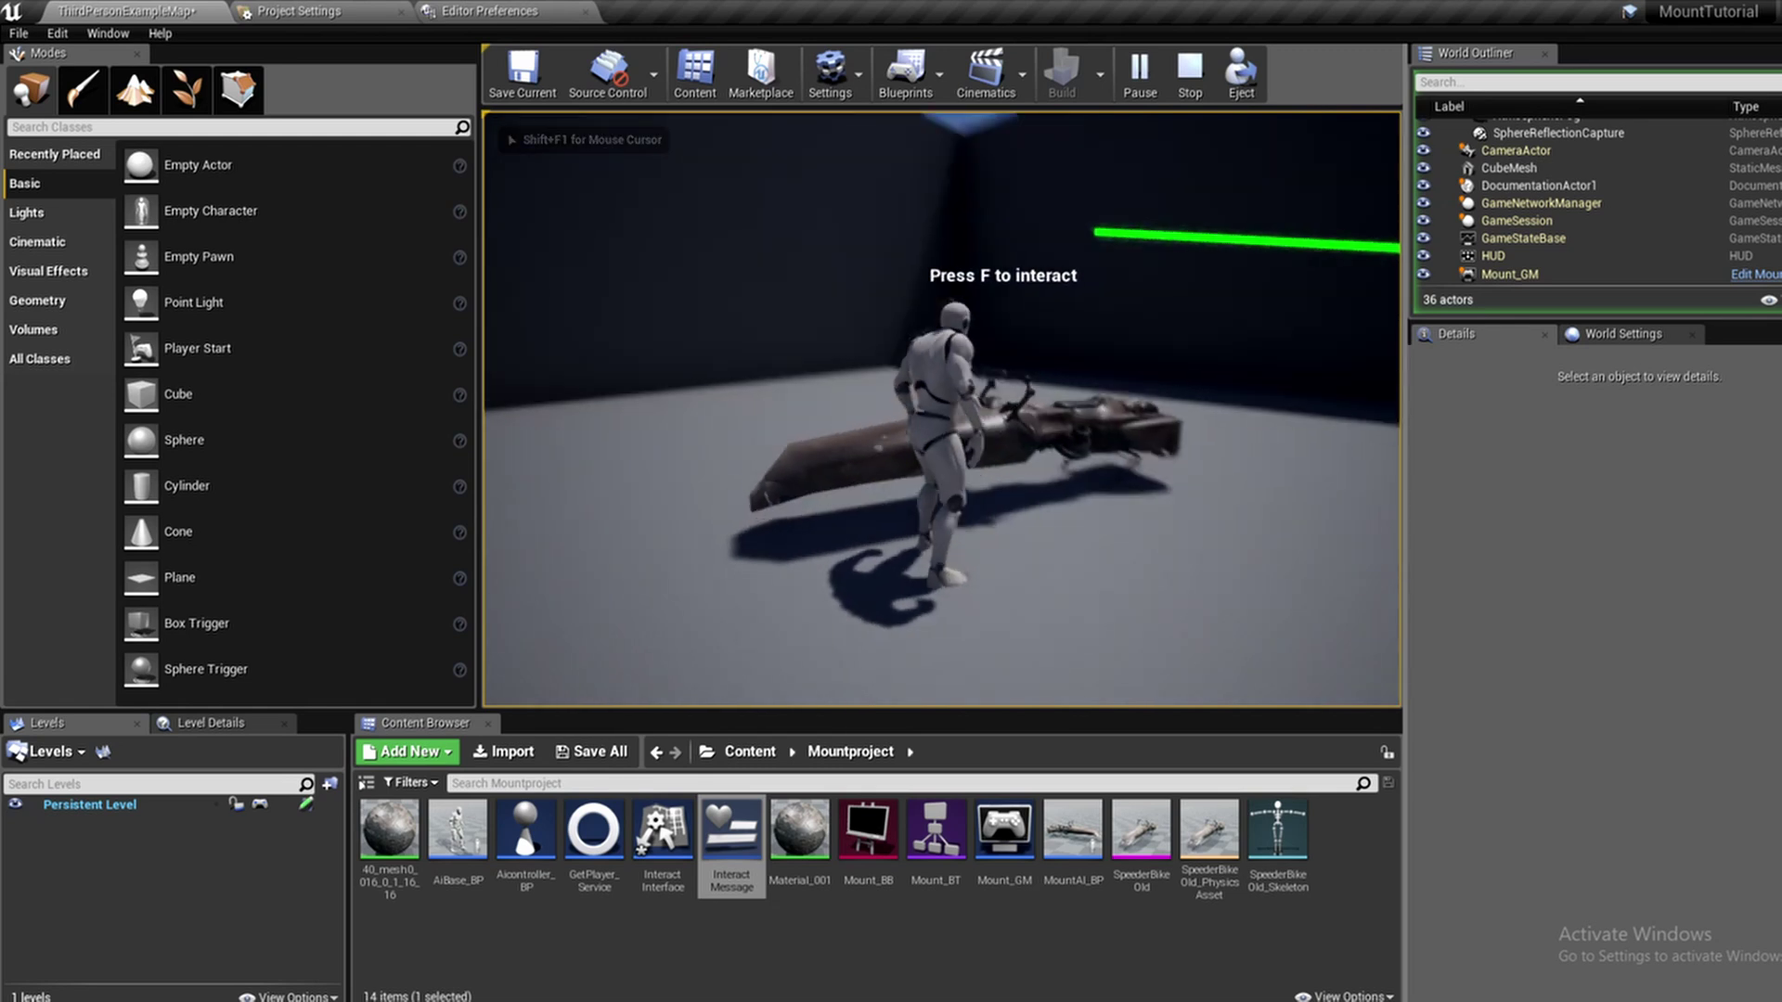
Walk the character up to the speeder bike in the play session, mount it and ride it around the arena
key("w")
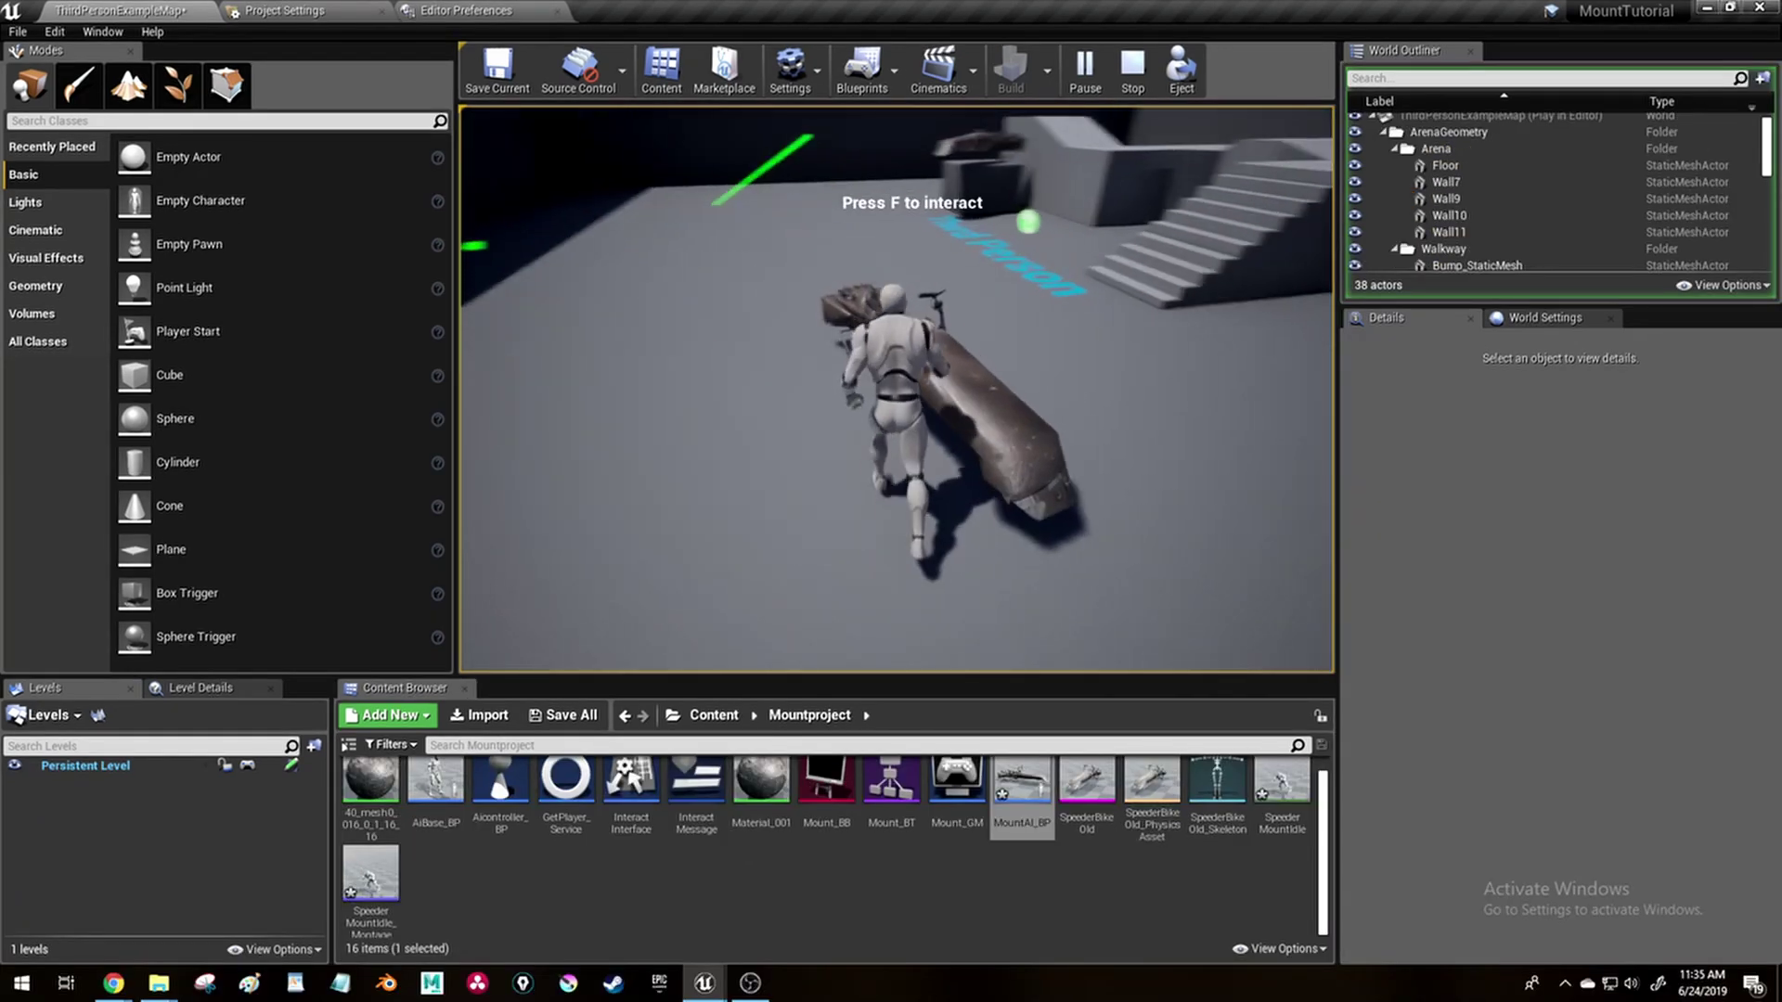
key("f")
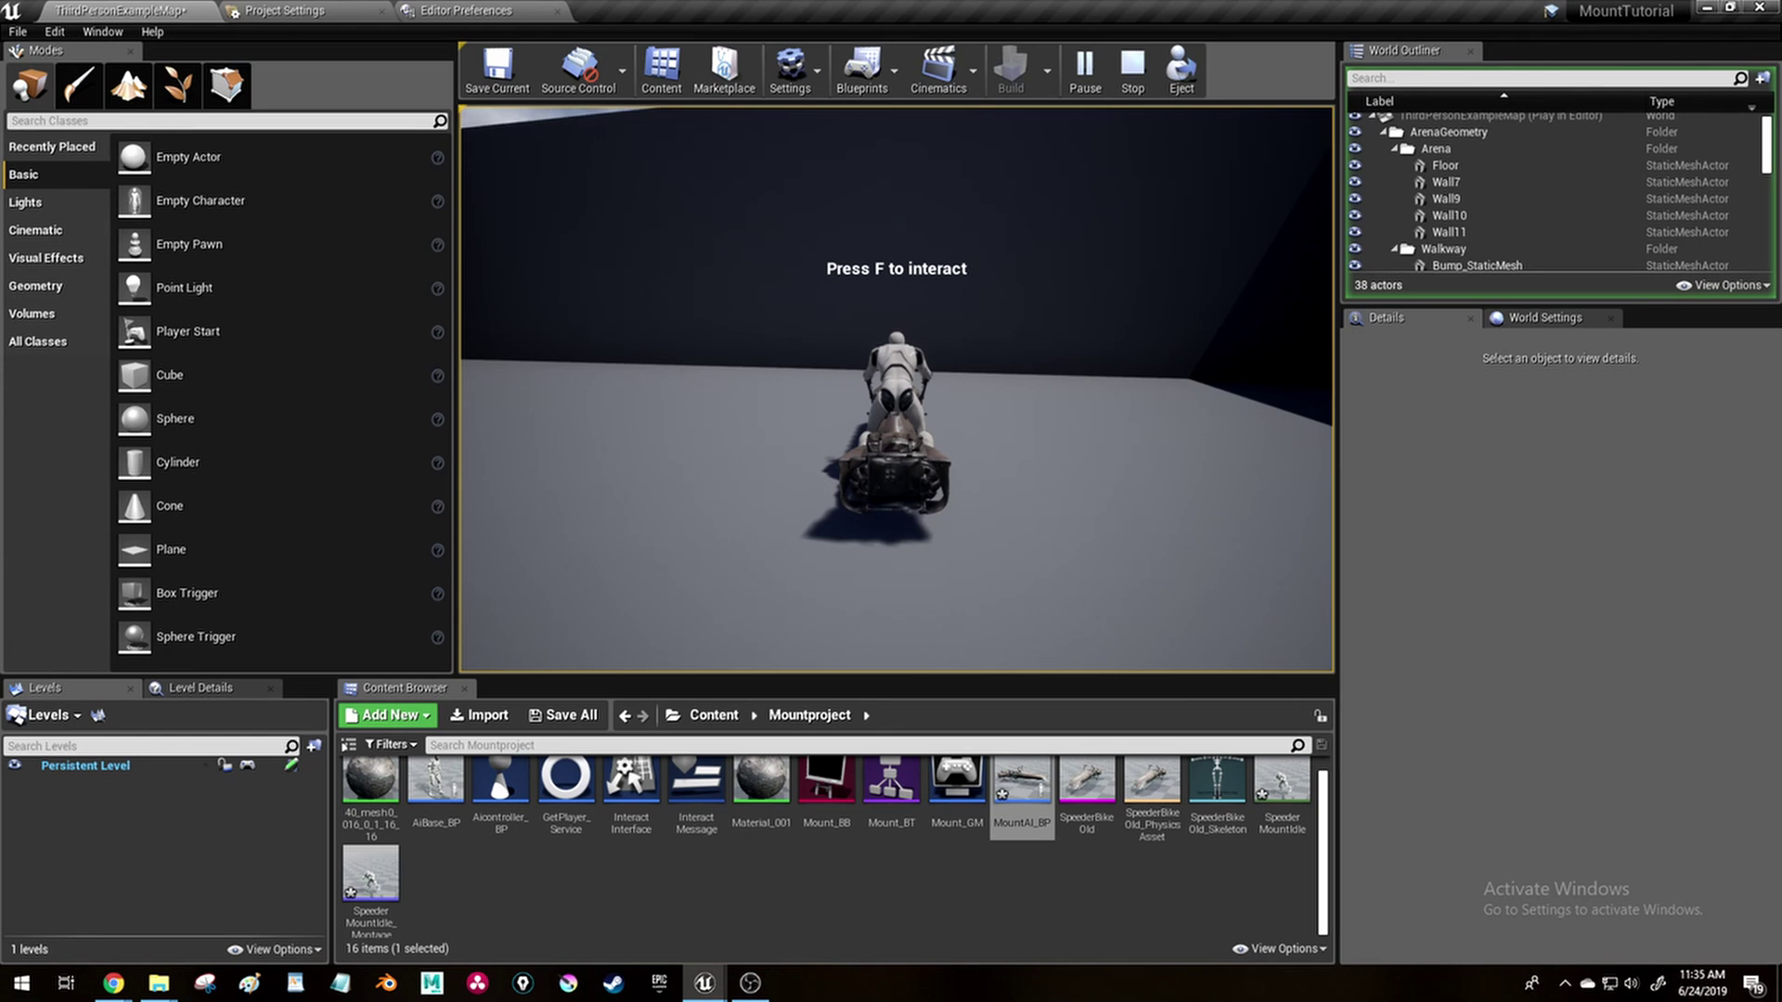
key("Escape")
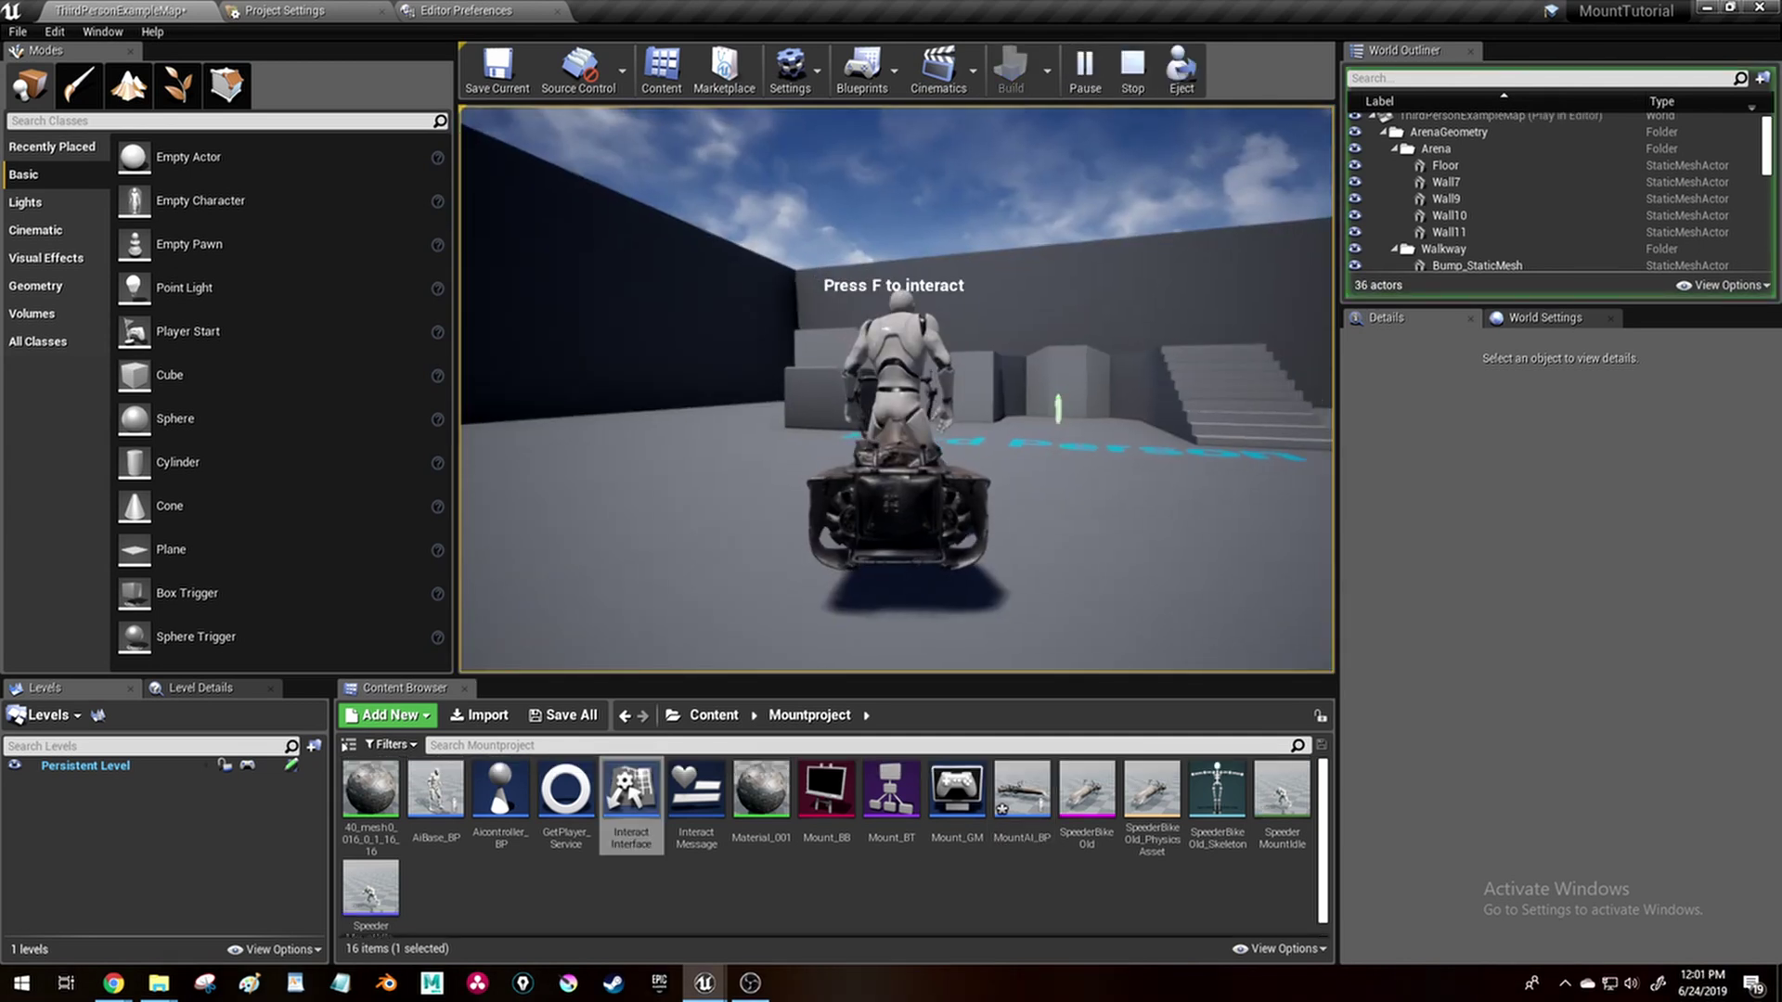
key("d")
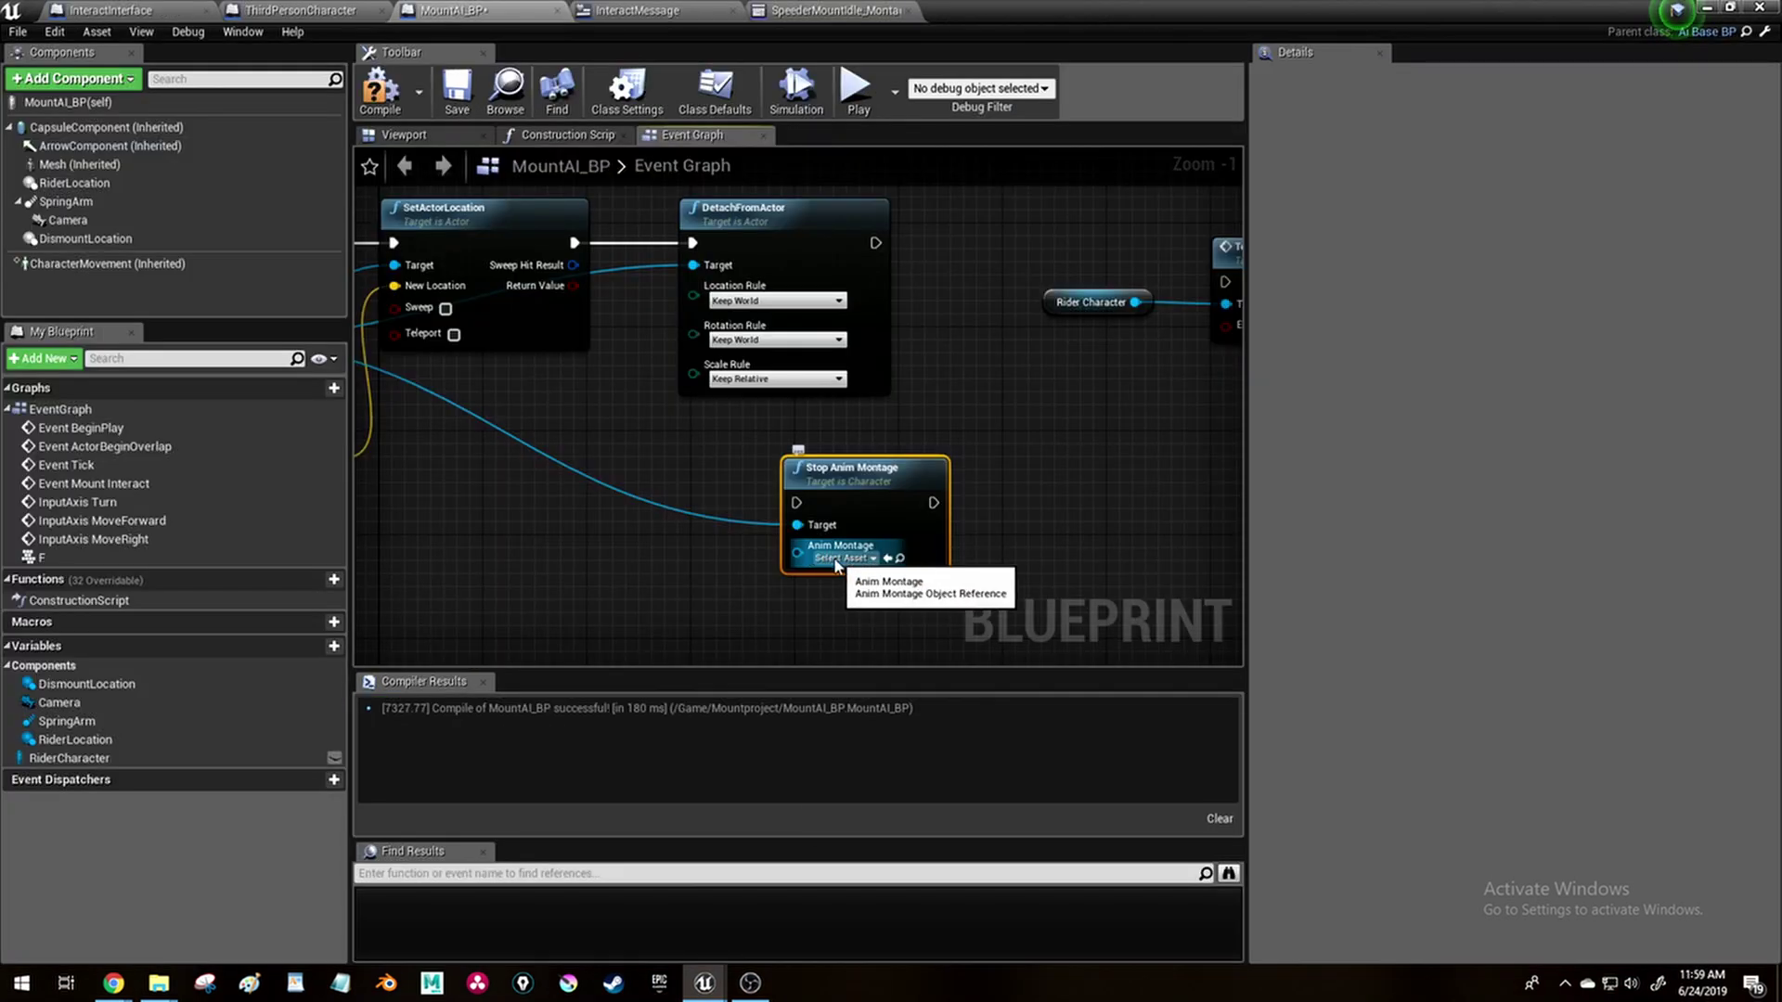
Set the Stop Anim Montage node's montage to SpeederMountIdle_Montage in the MountAI_BP event graph
left_click(836, 559)
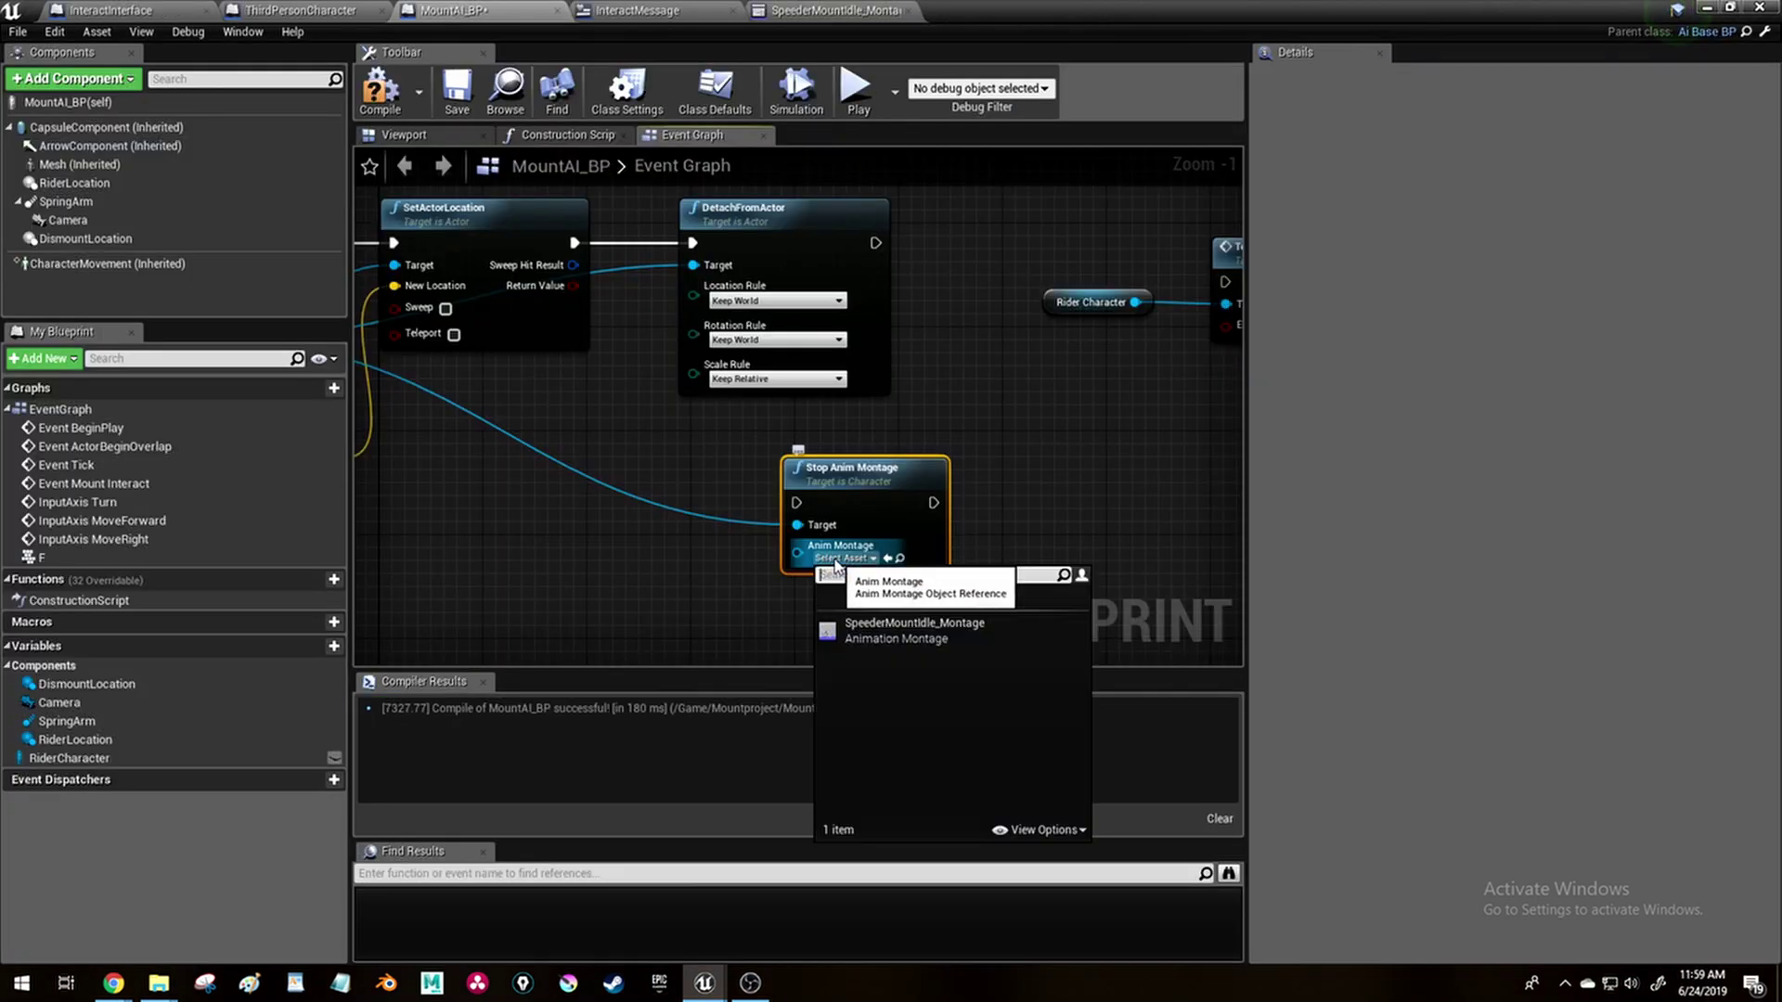
left_click(999, 627)
right_click_drag(999, 616, 781, 568)
left_click_drag(781, 568, 912, 295)
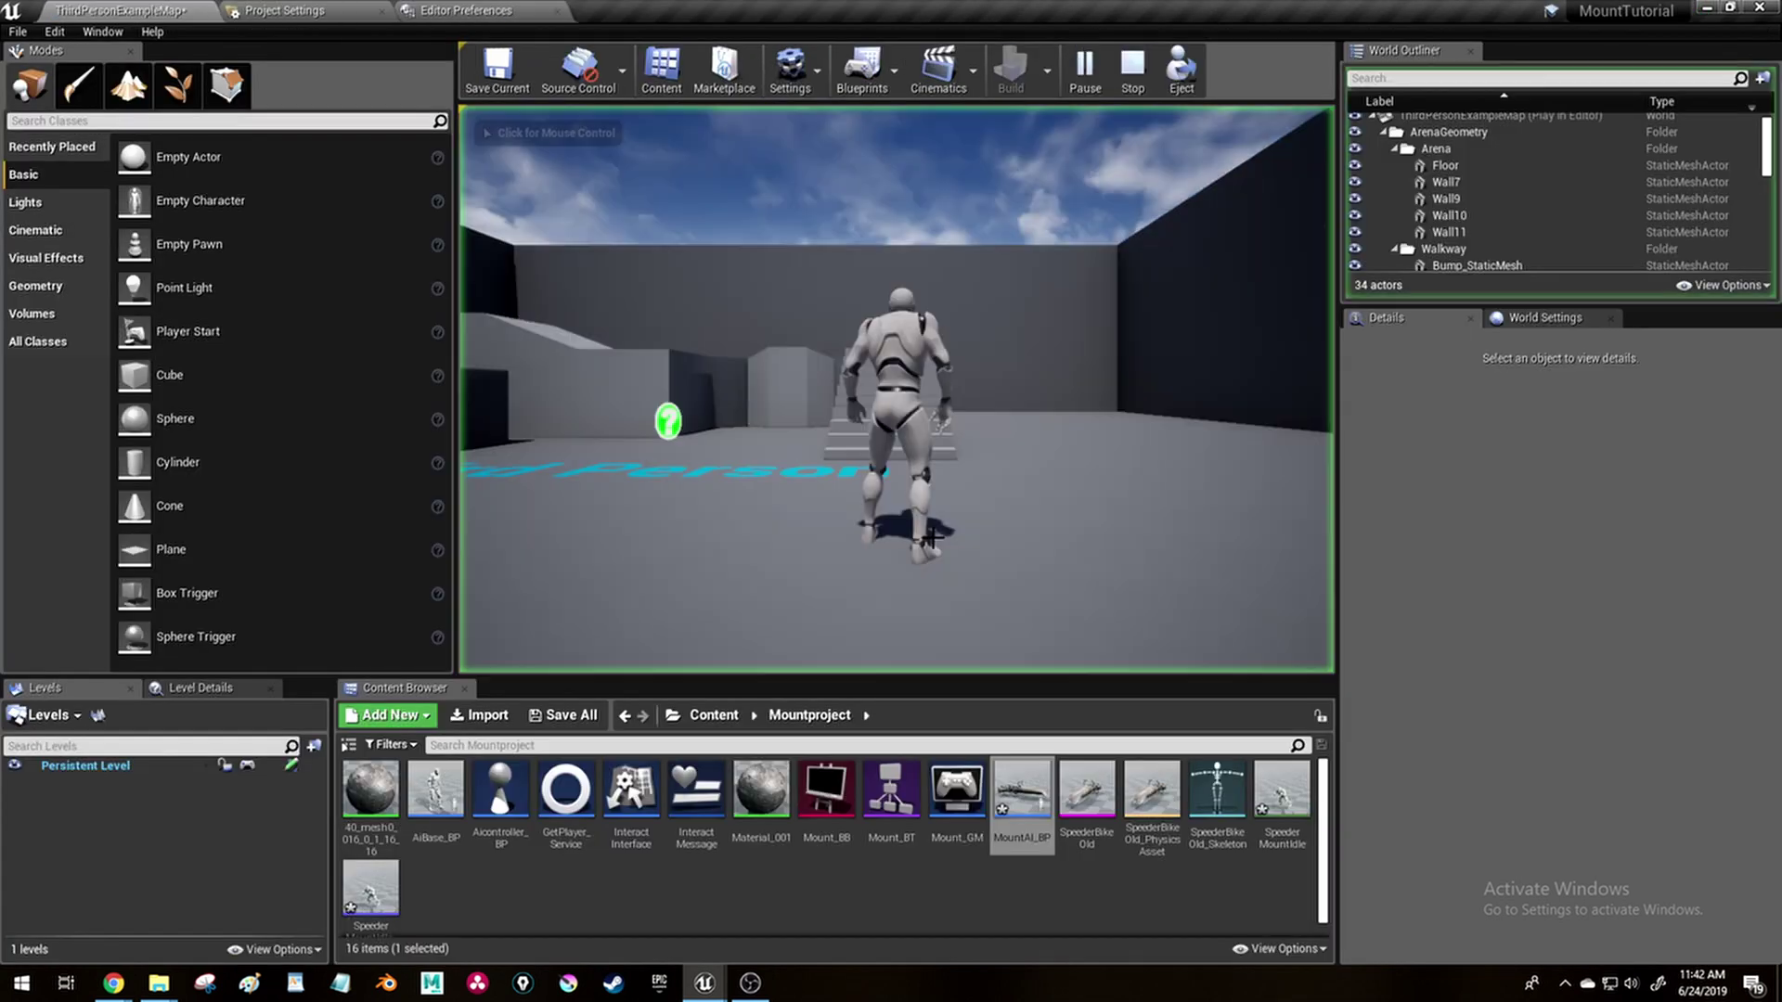
Test mounting the spawned speeder bike in the play session and ride it forward and backward
left_click(931, 536)
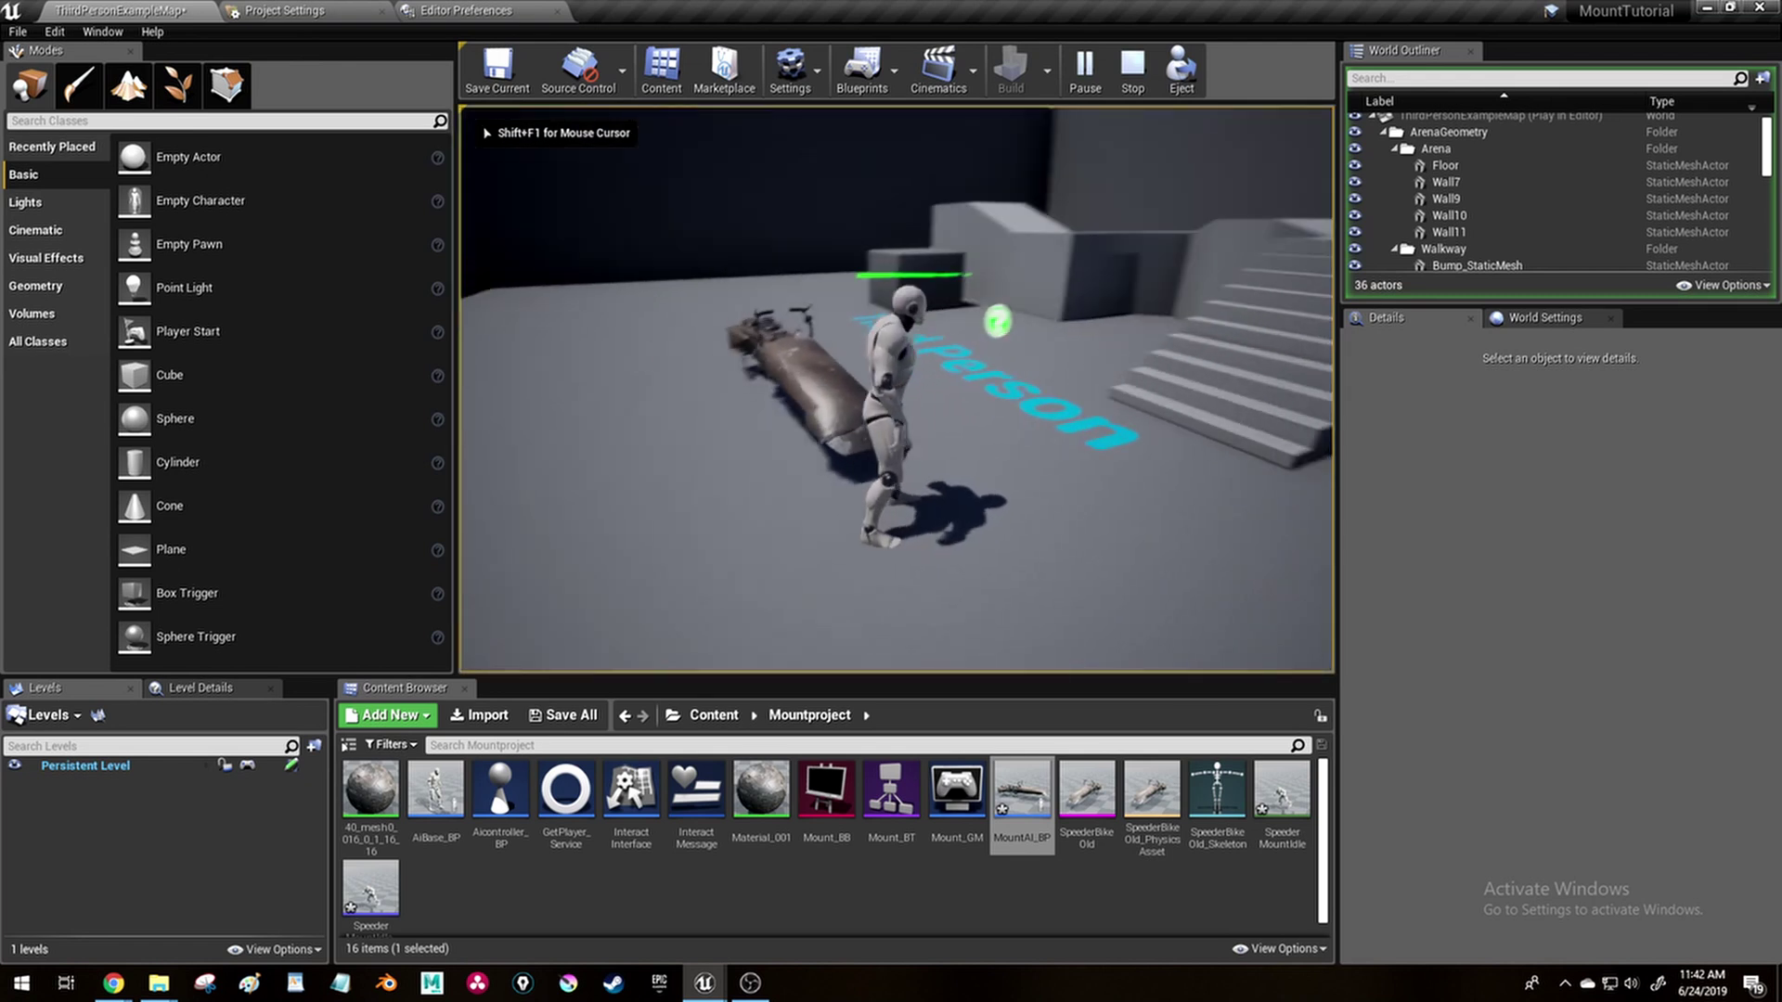
key("w")
key("f")
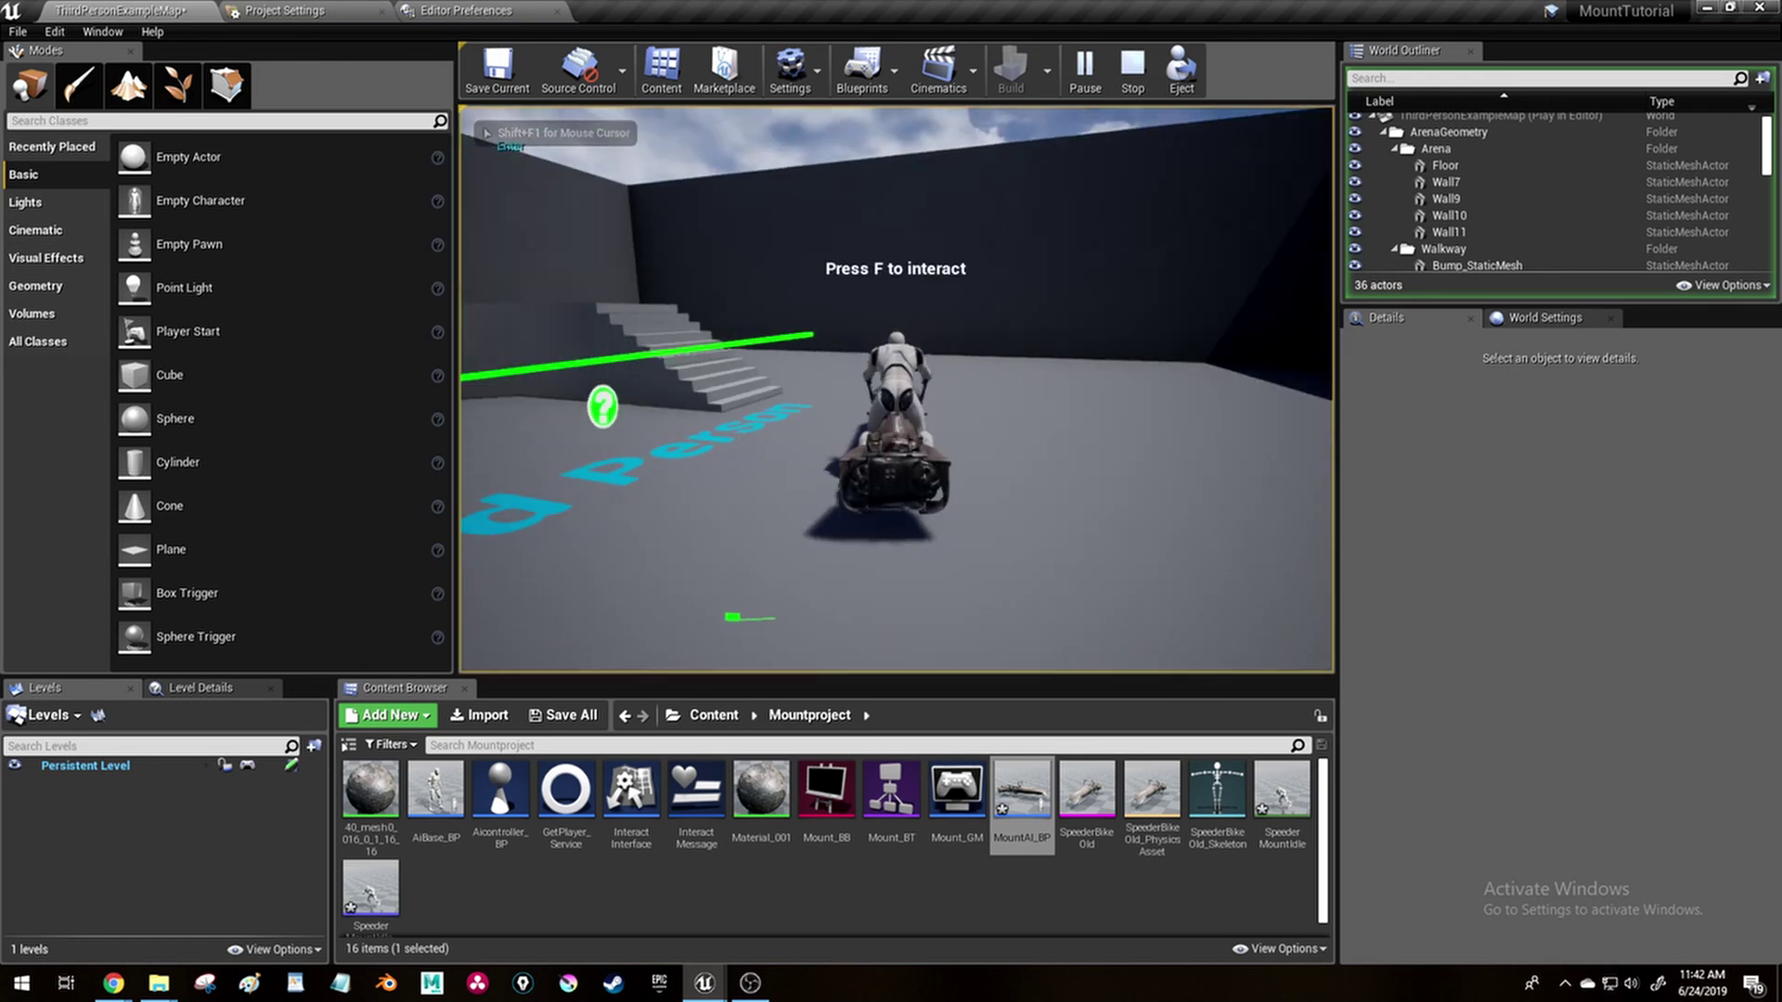
key("s")
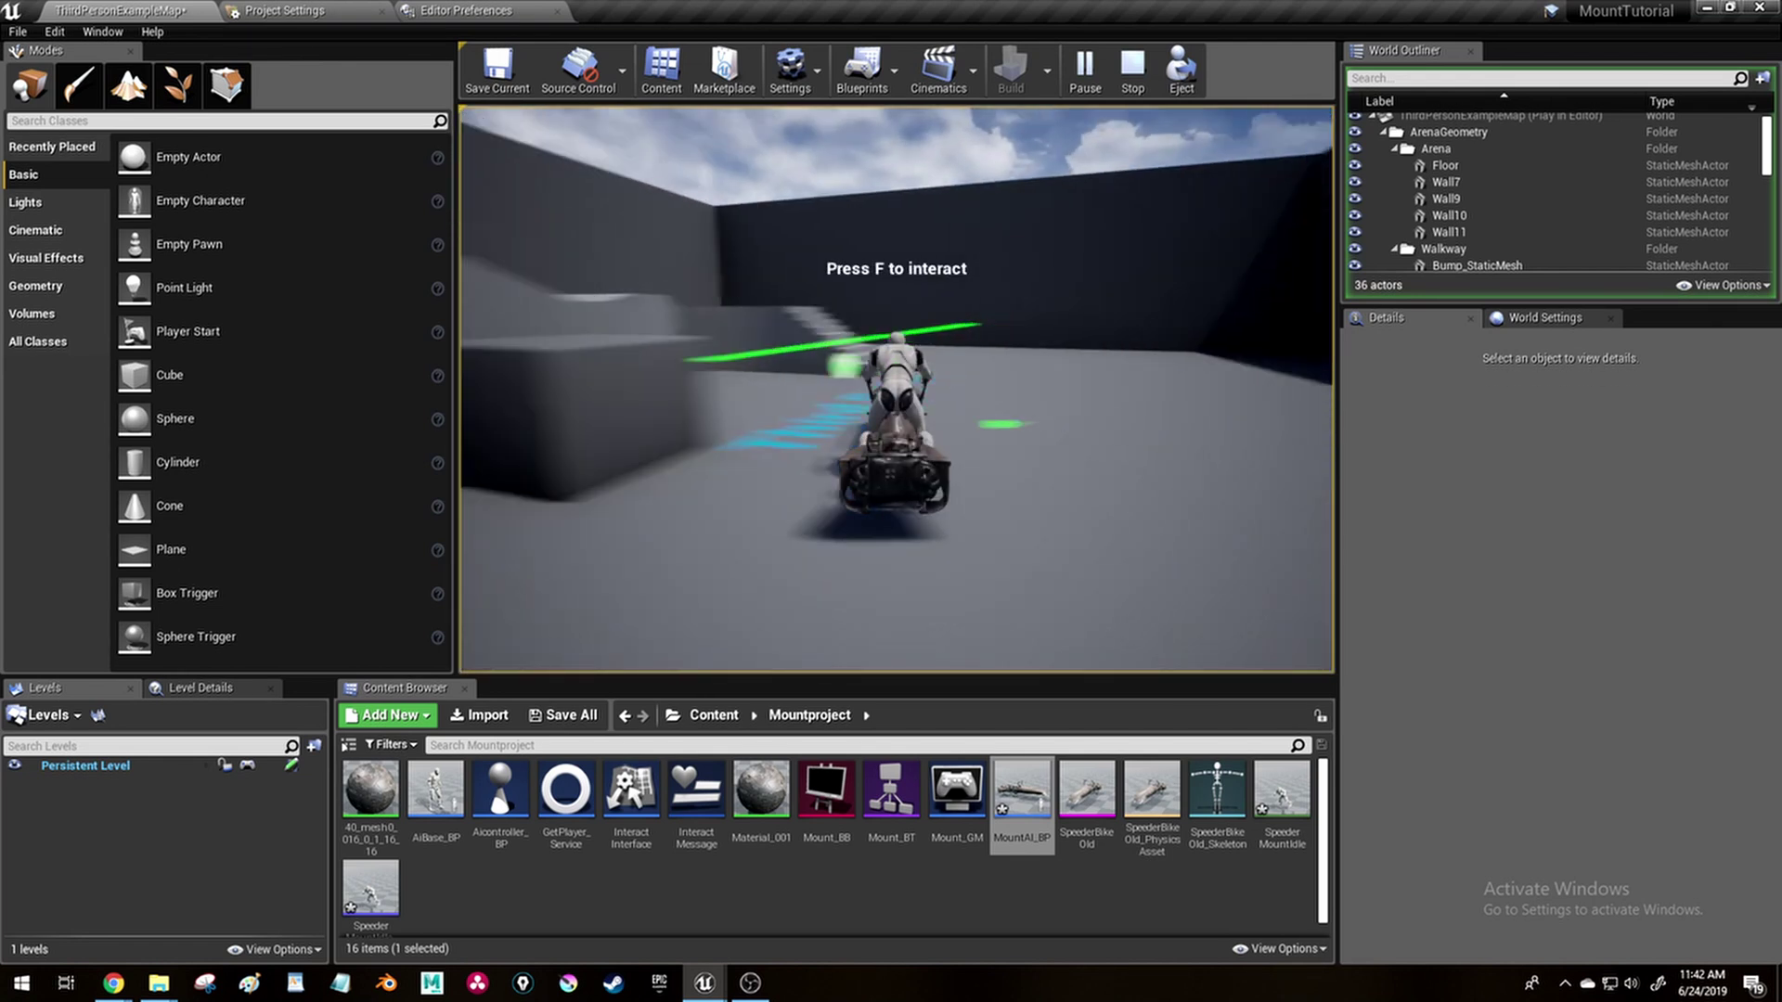
key("w")
key("s")
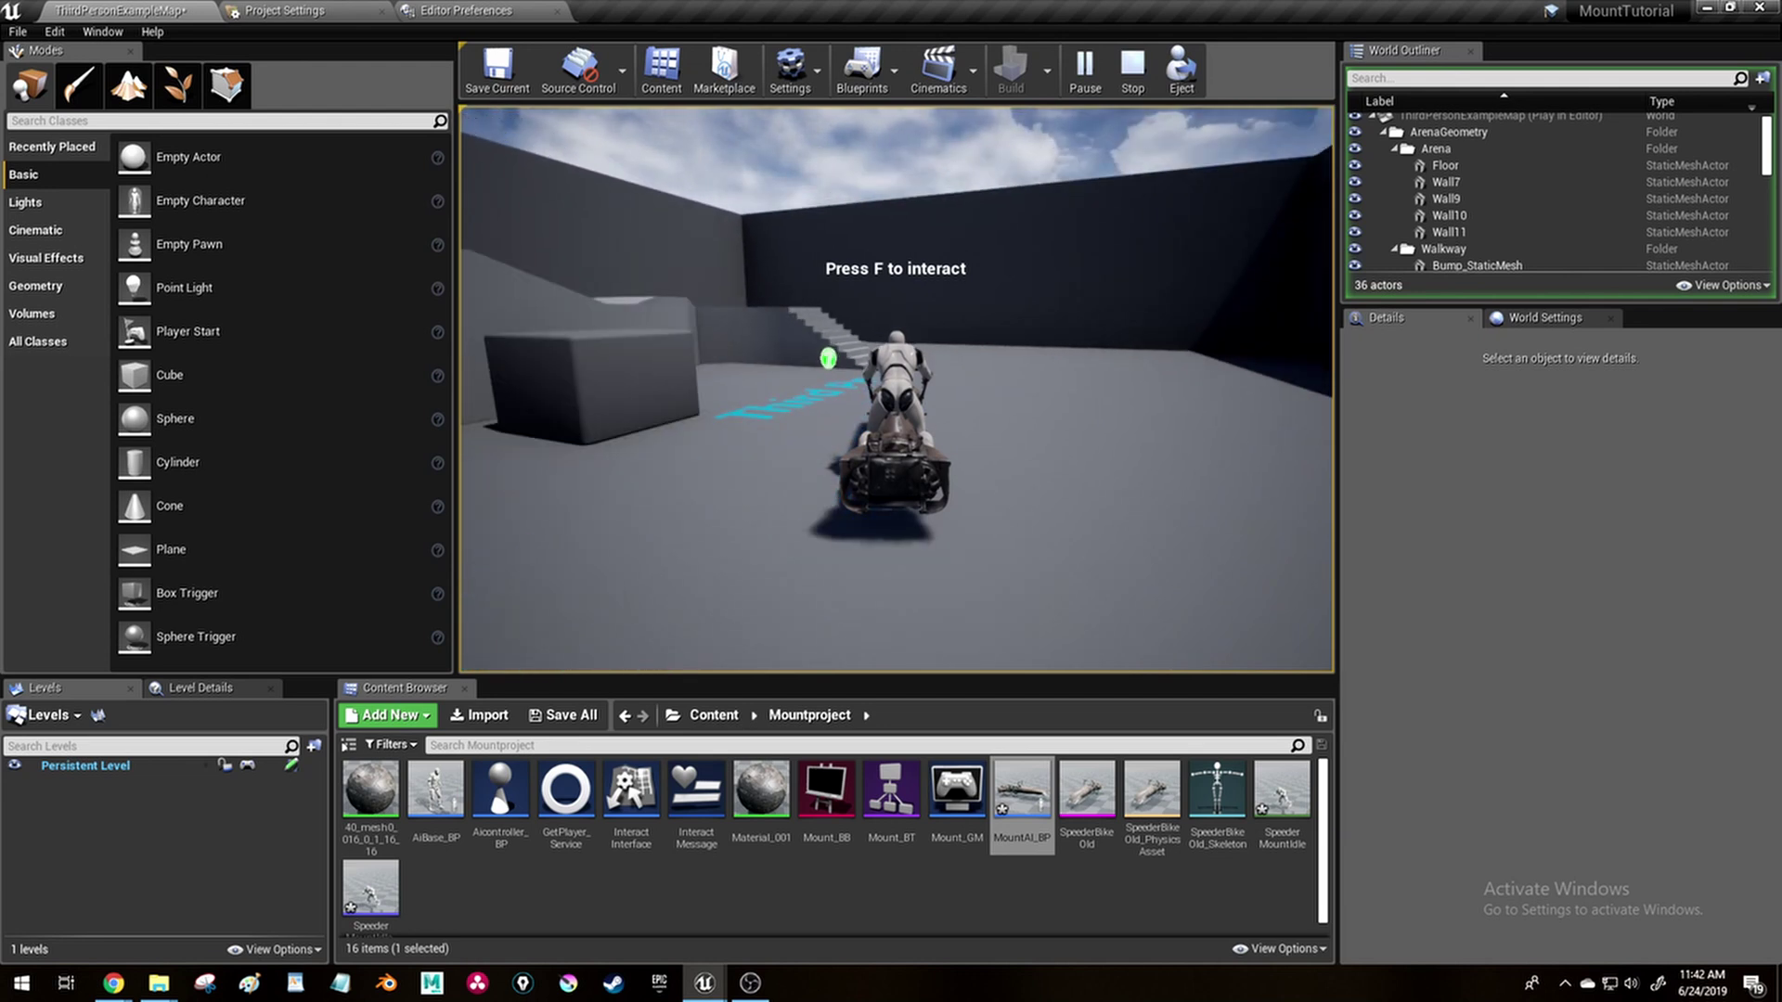
key("w")
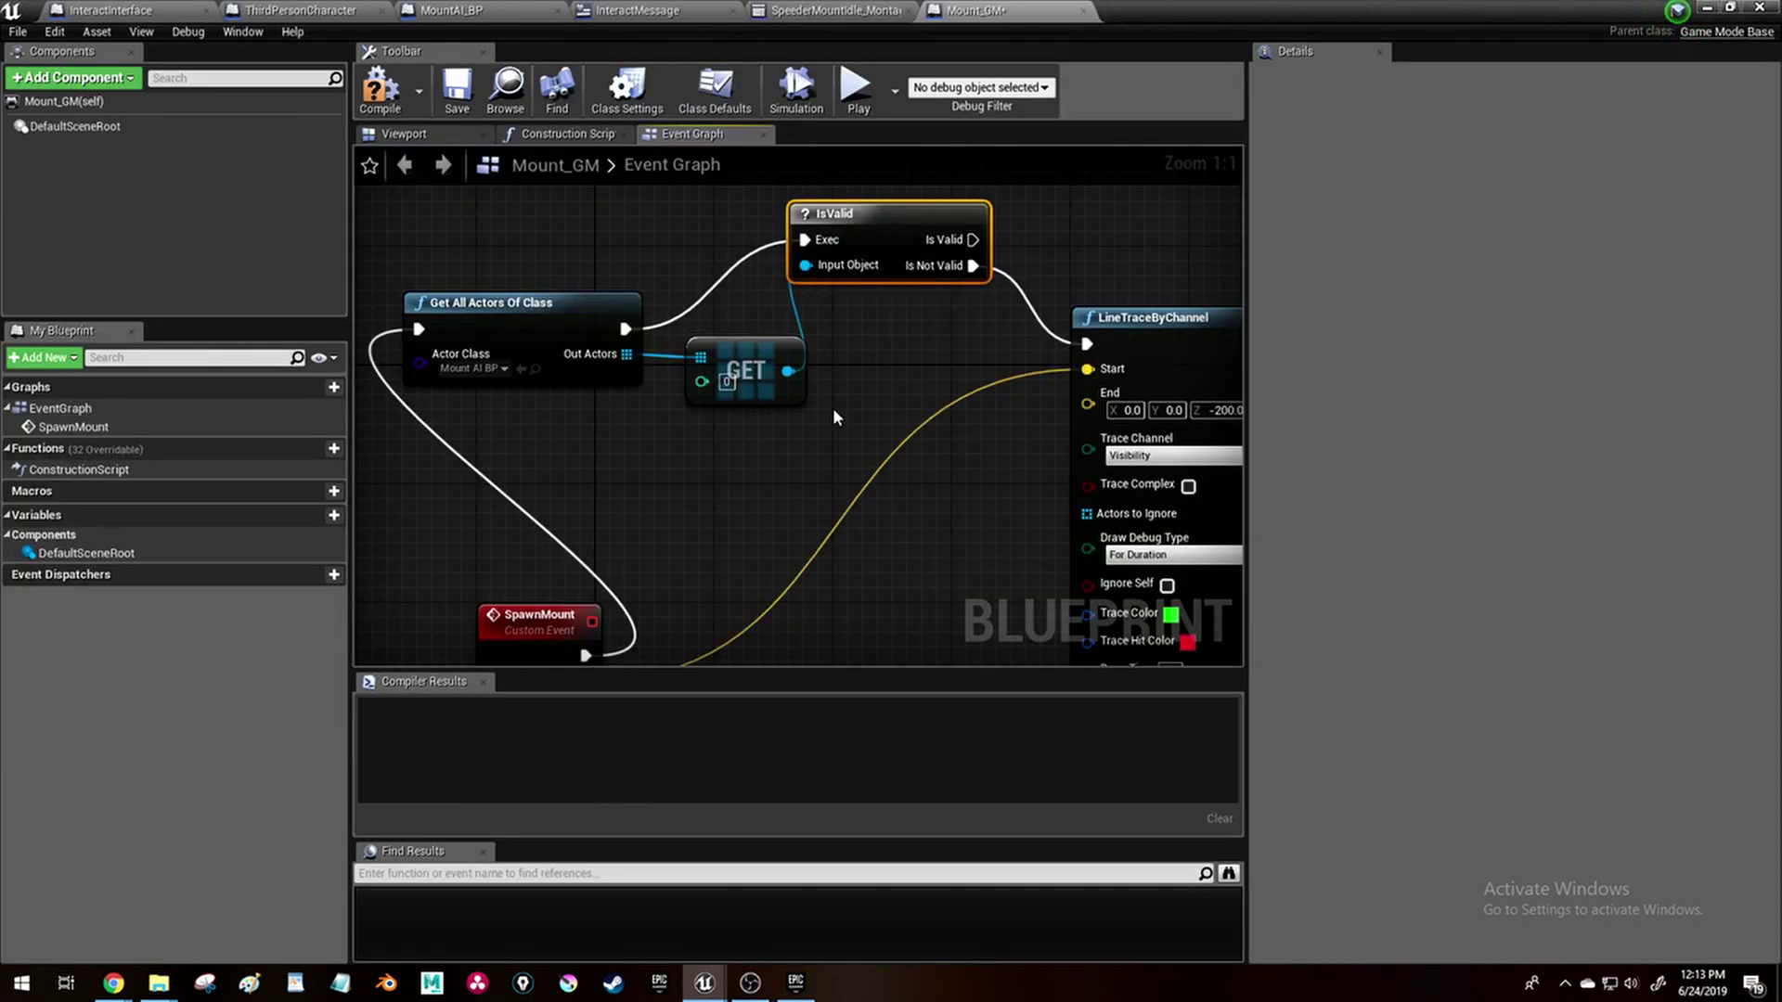
Move the SpawnMount event node away from the Get All Actors Of Class node in the Mount_GM event graph
scroll(833, 418, "down", 2)
left_click_drag(655, 548, 497, 535)
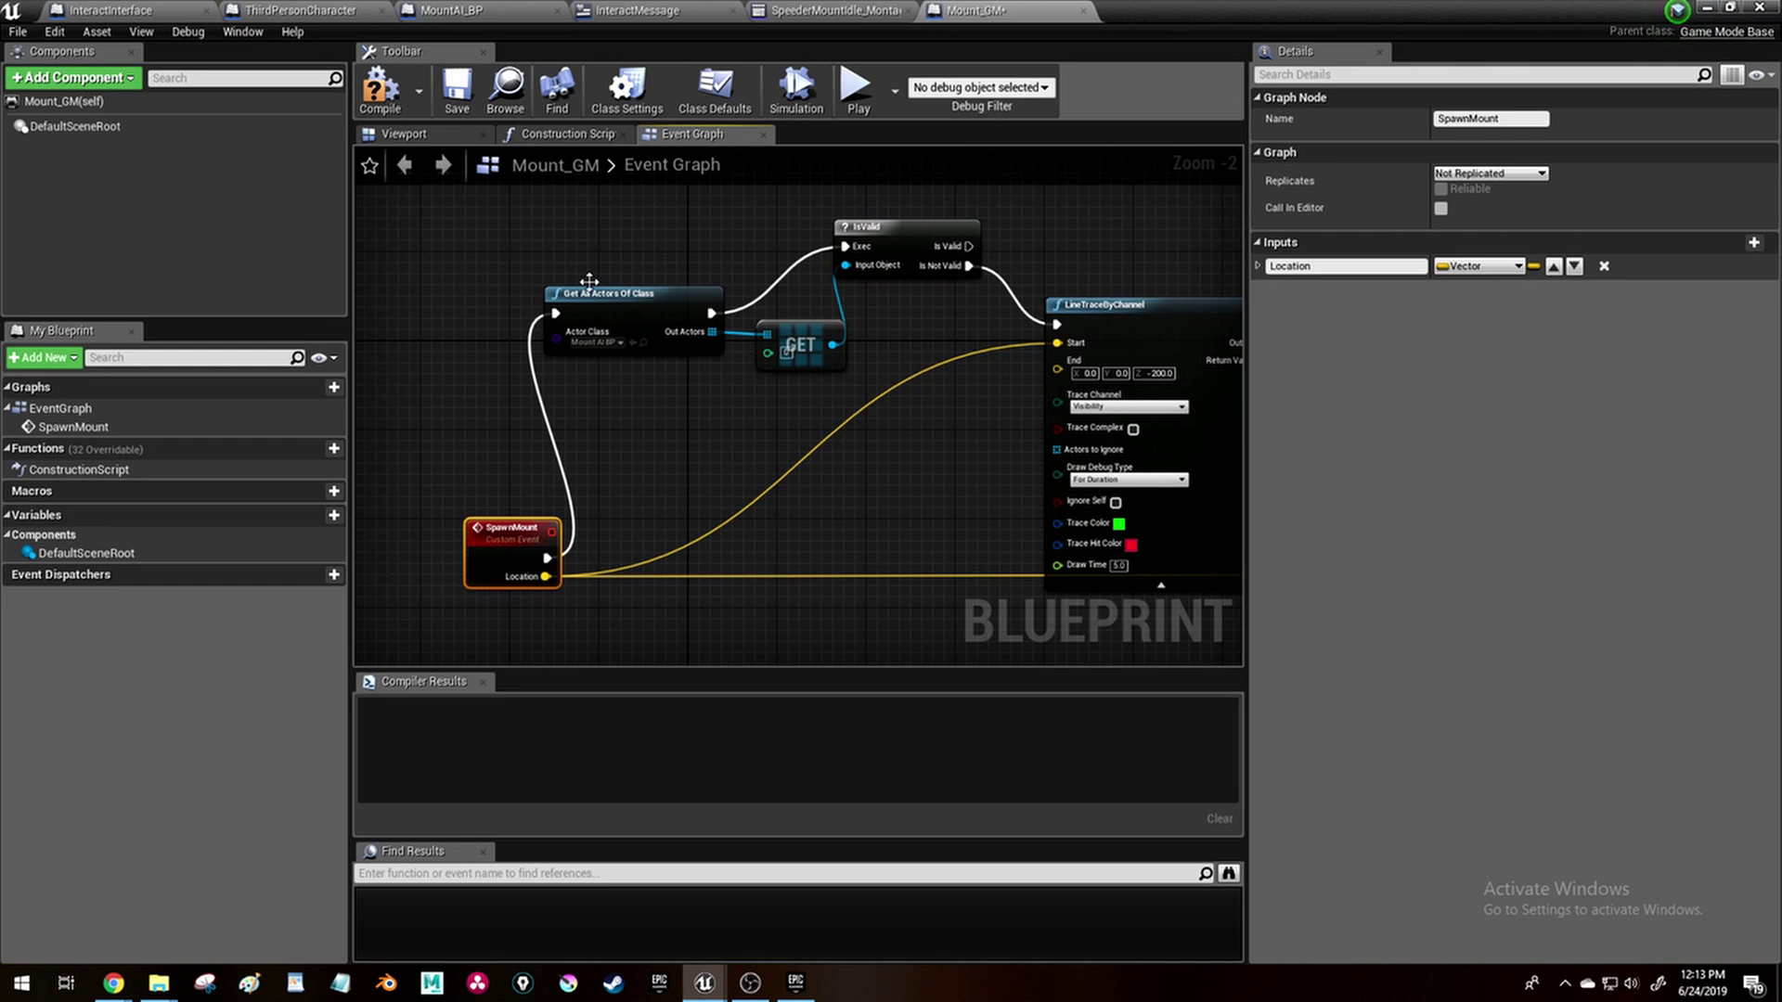
left_click_drag(665, 363, 664, 364)
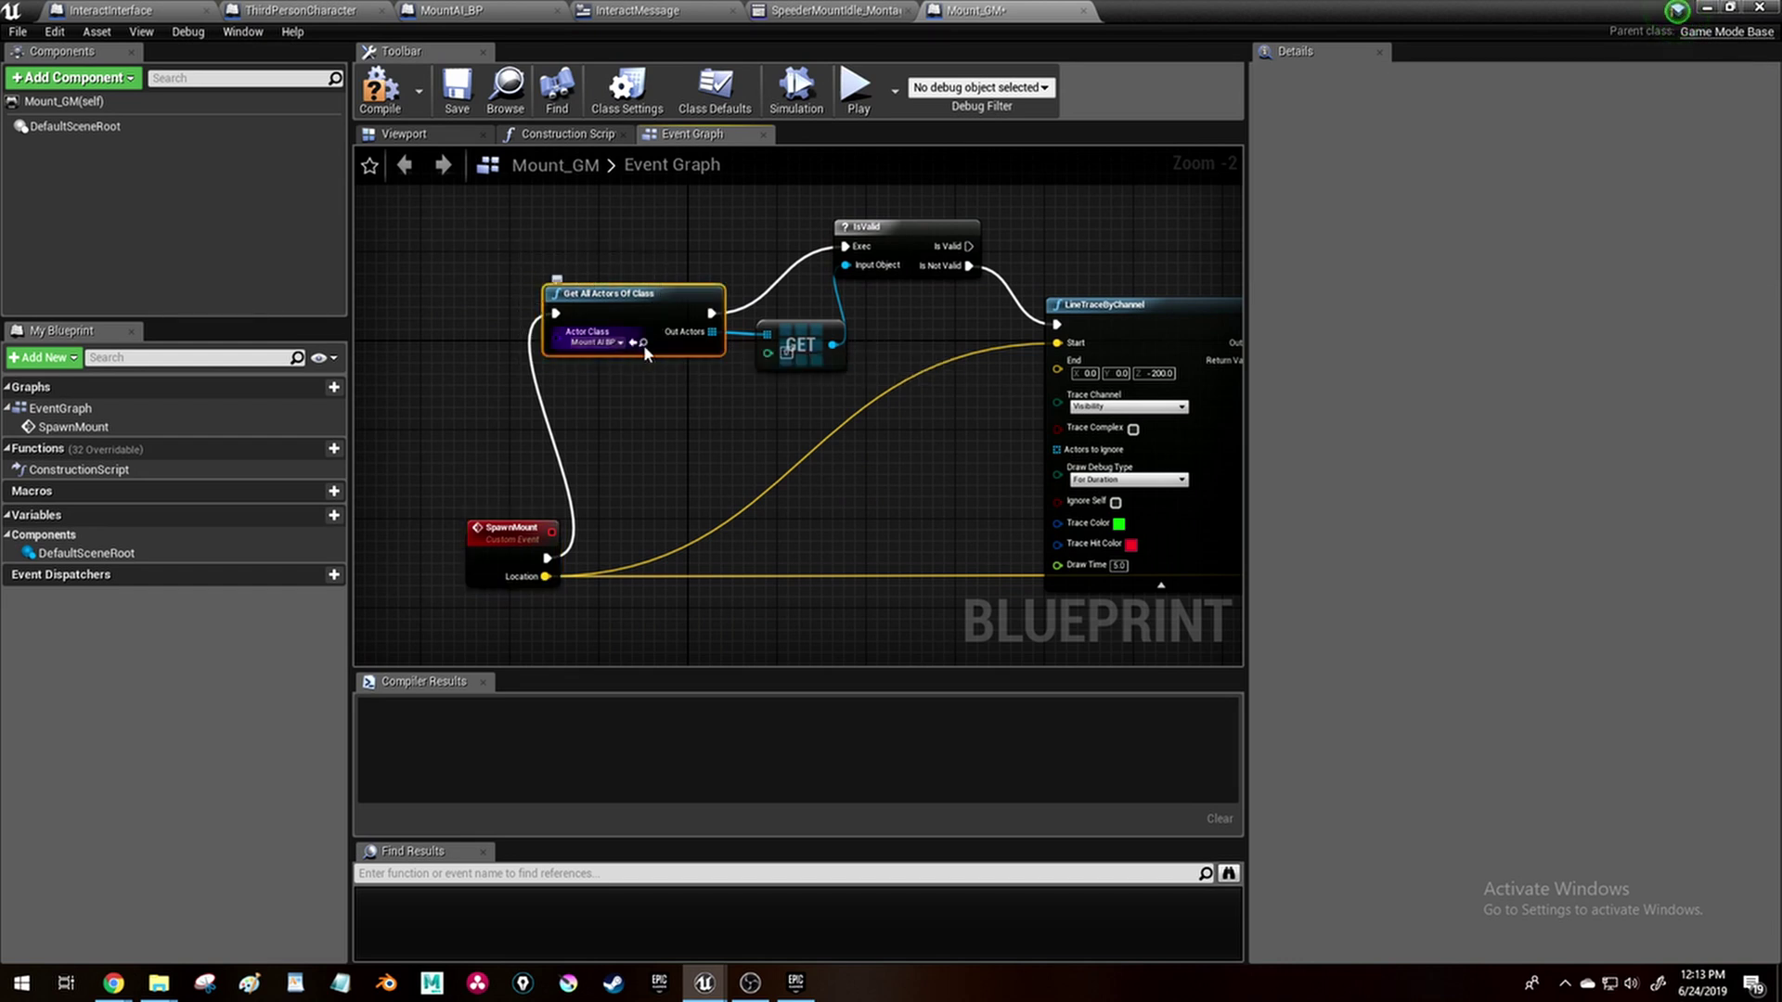
left_click(818, 360)
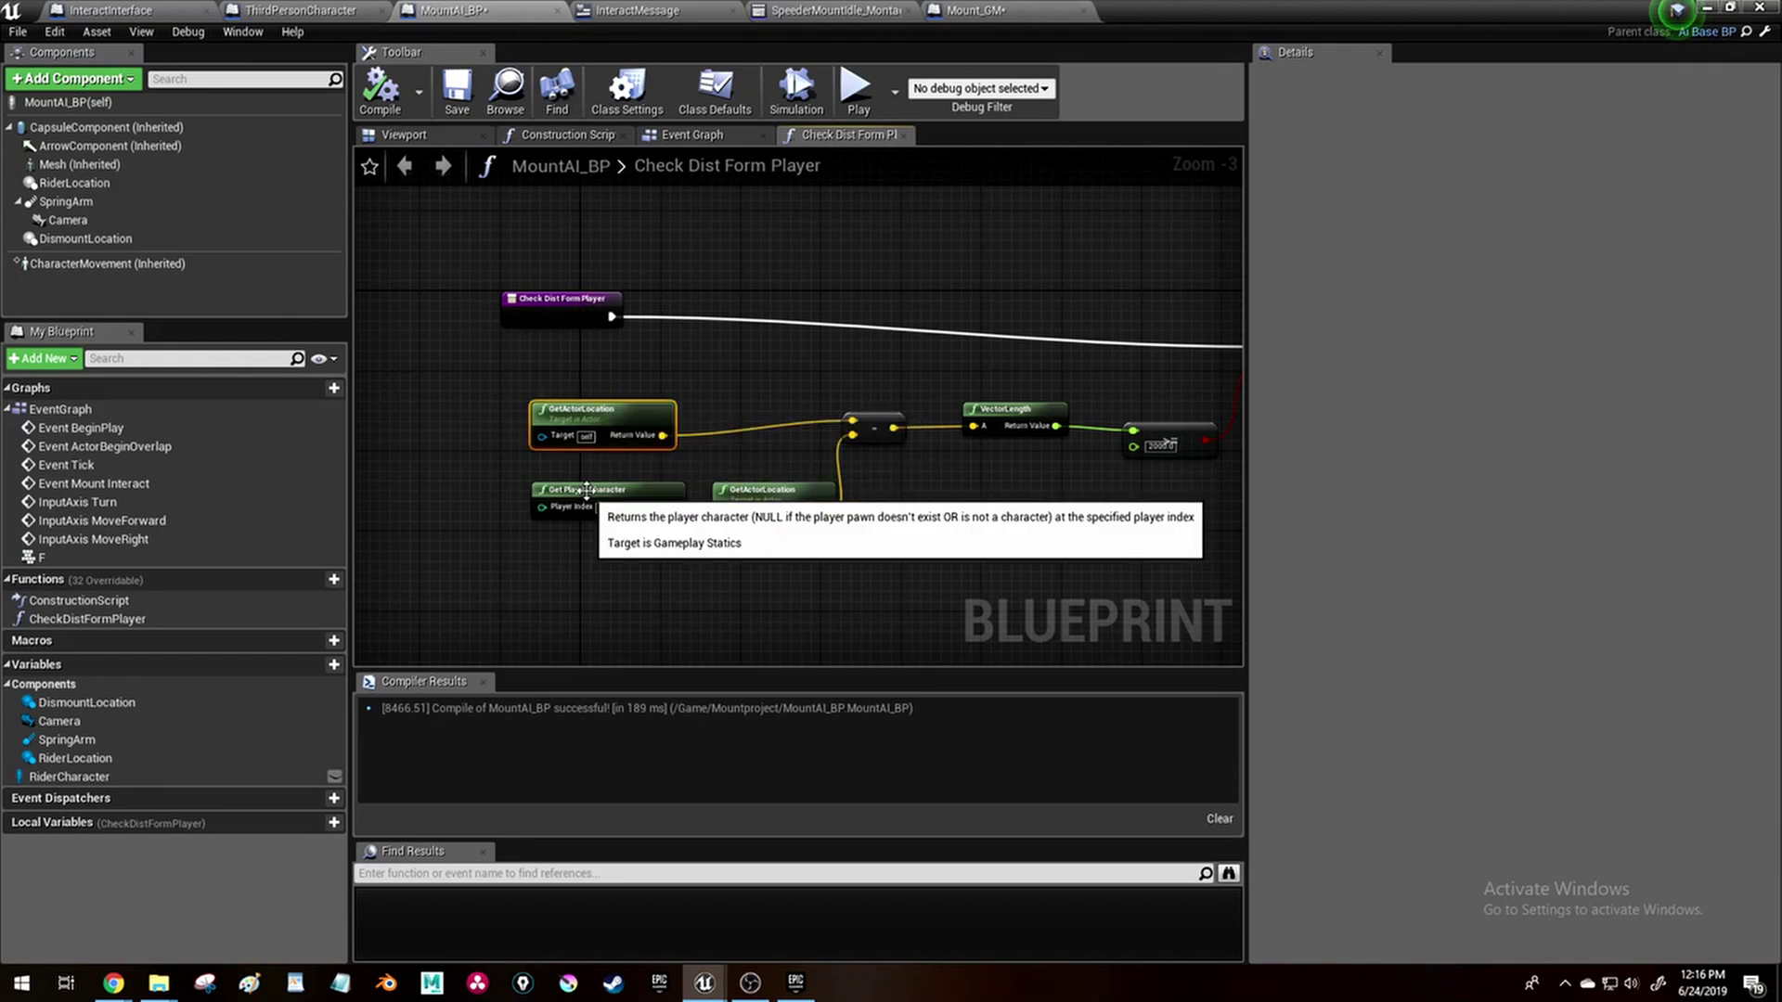
Inspect the CheckDistFormPlayer nodes and test the printed distance by running the character away from the speeder bike
left_click(777, 511)
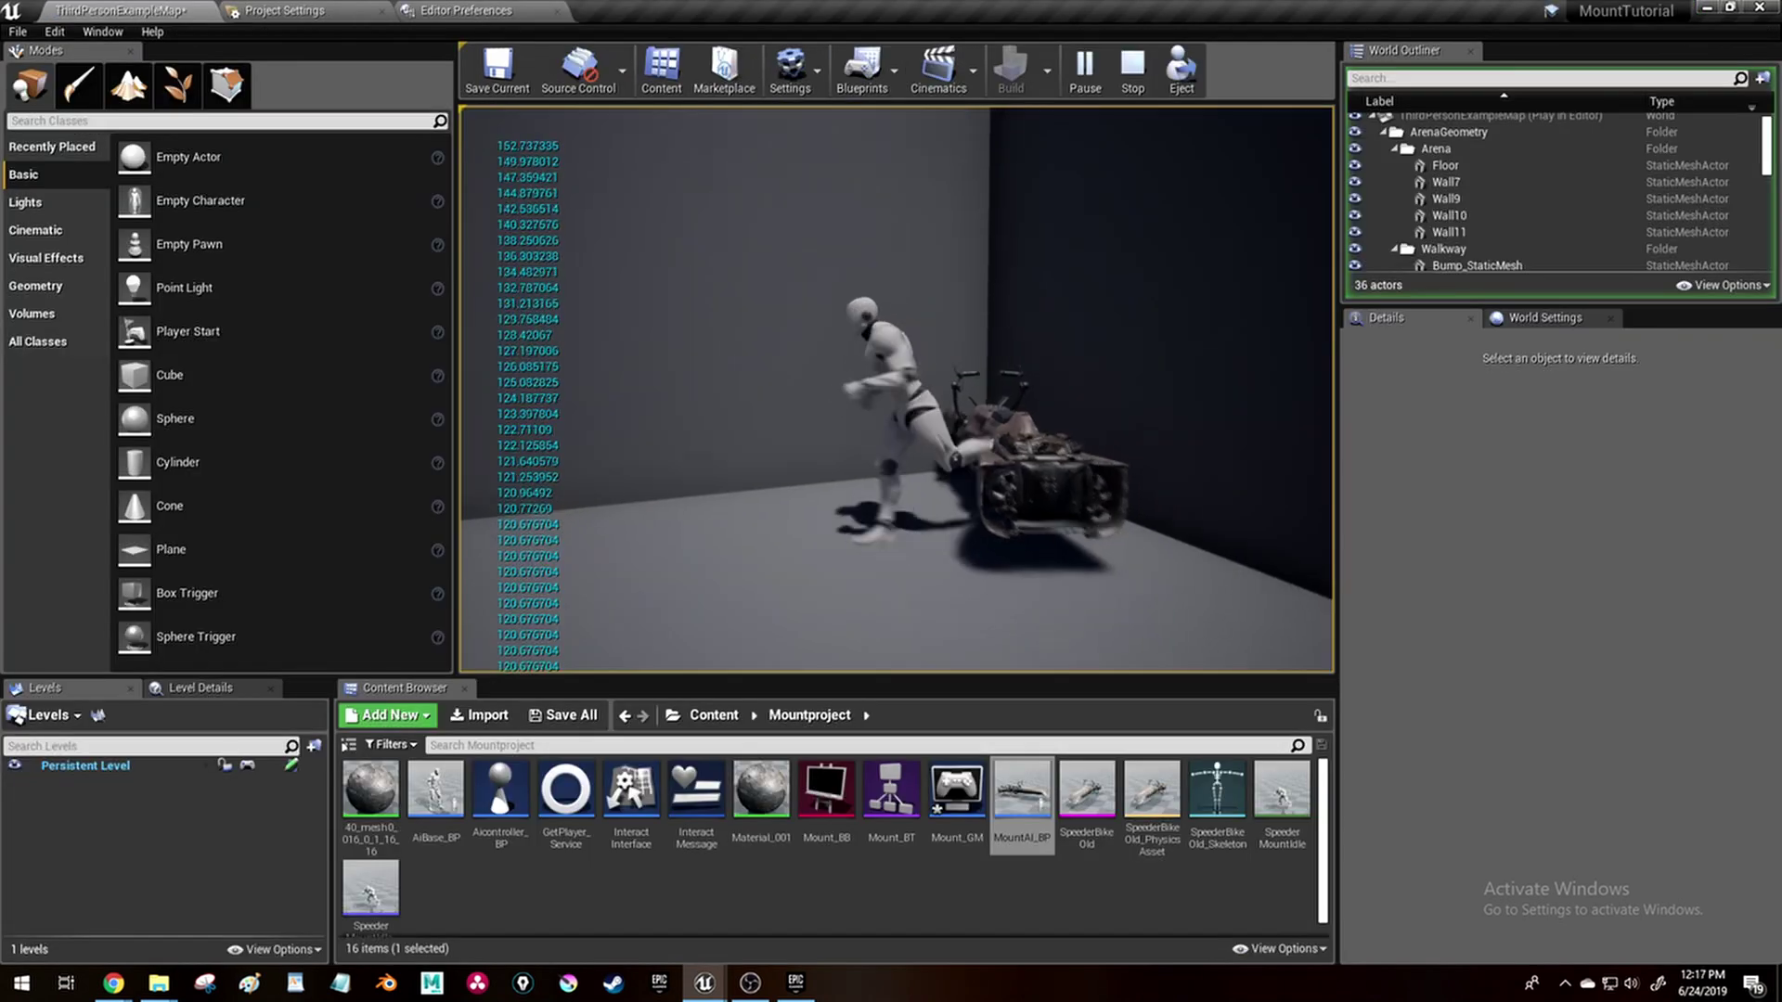
key("s")
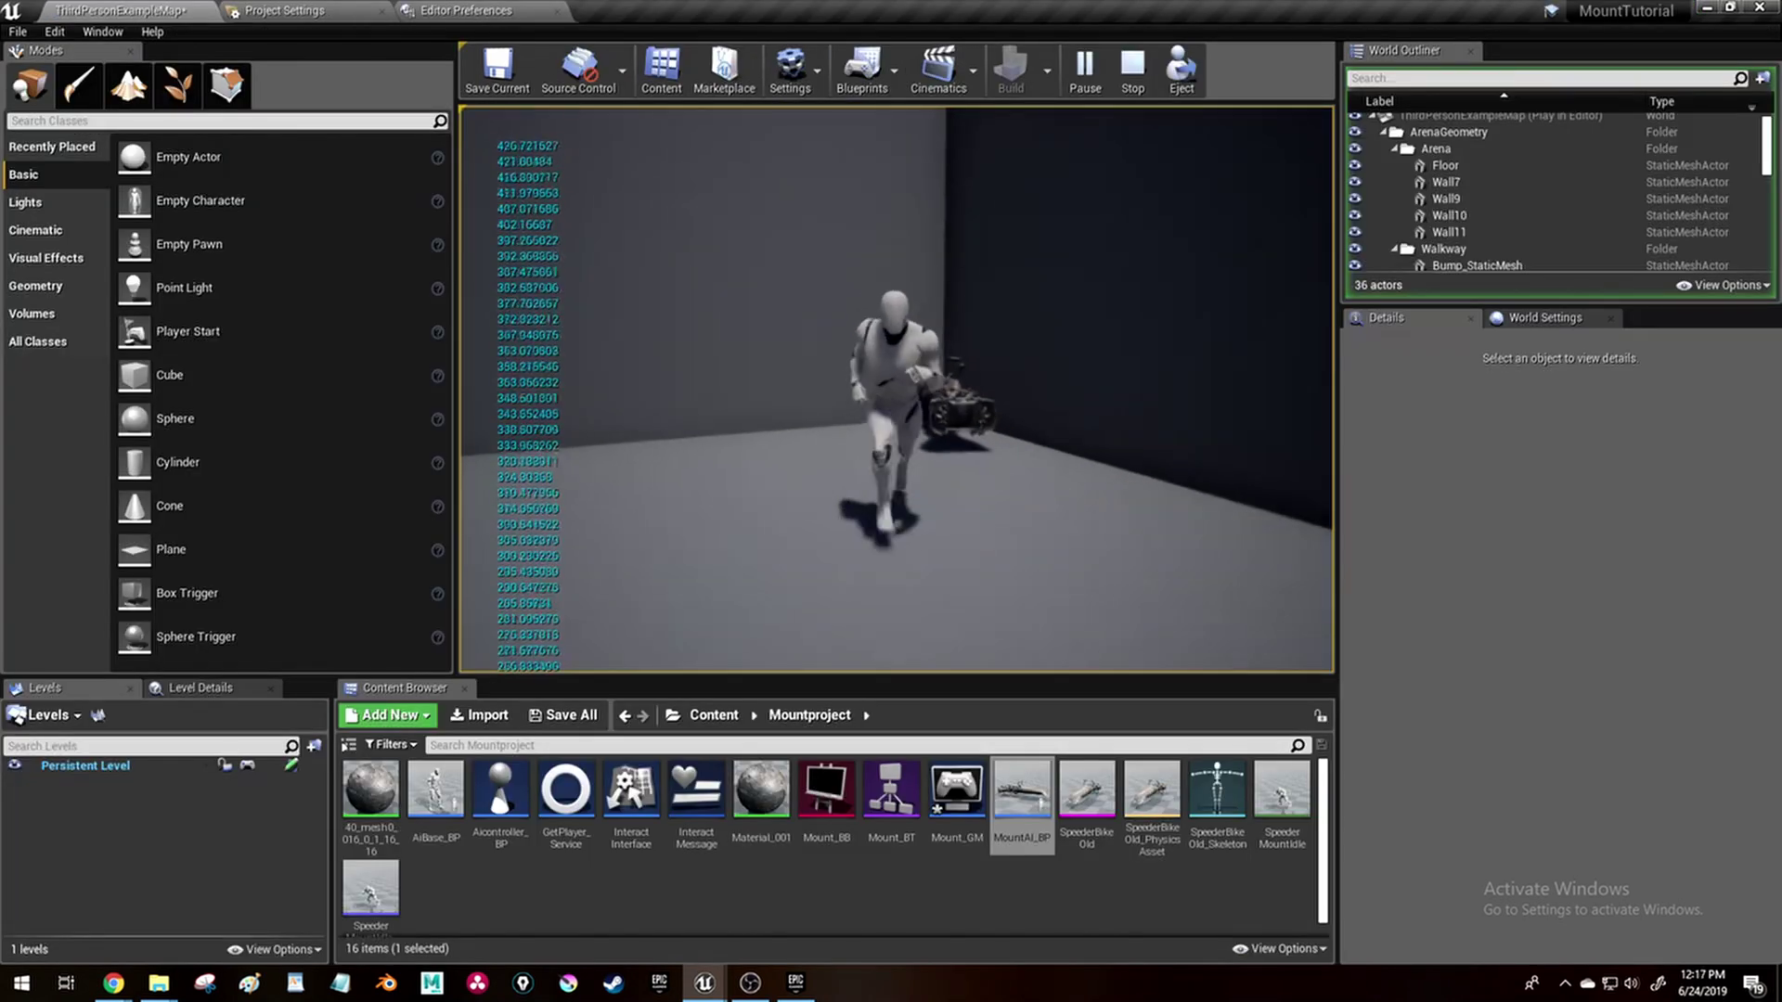
key("s")
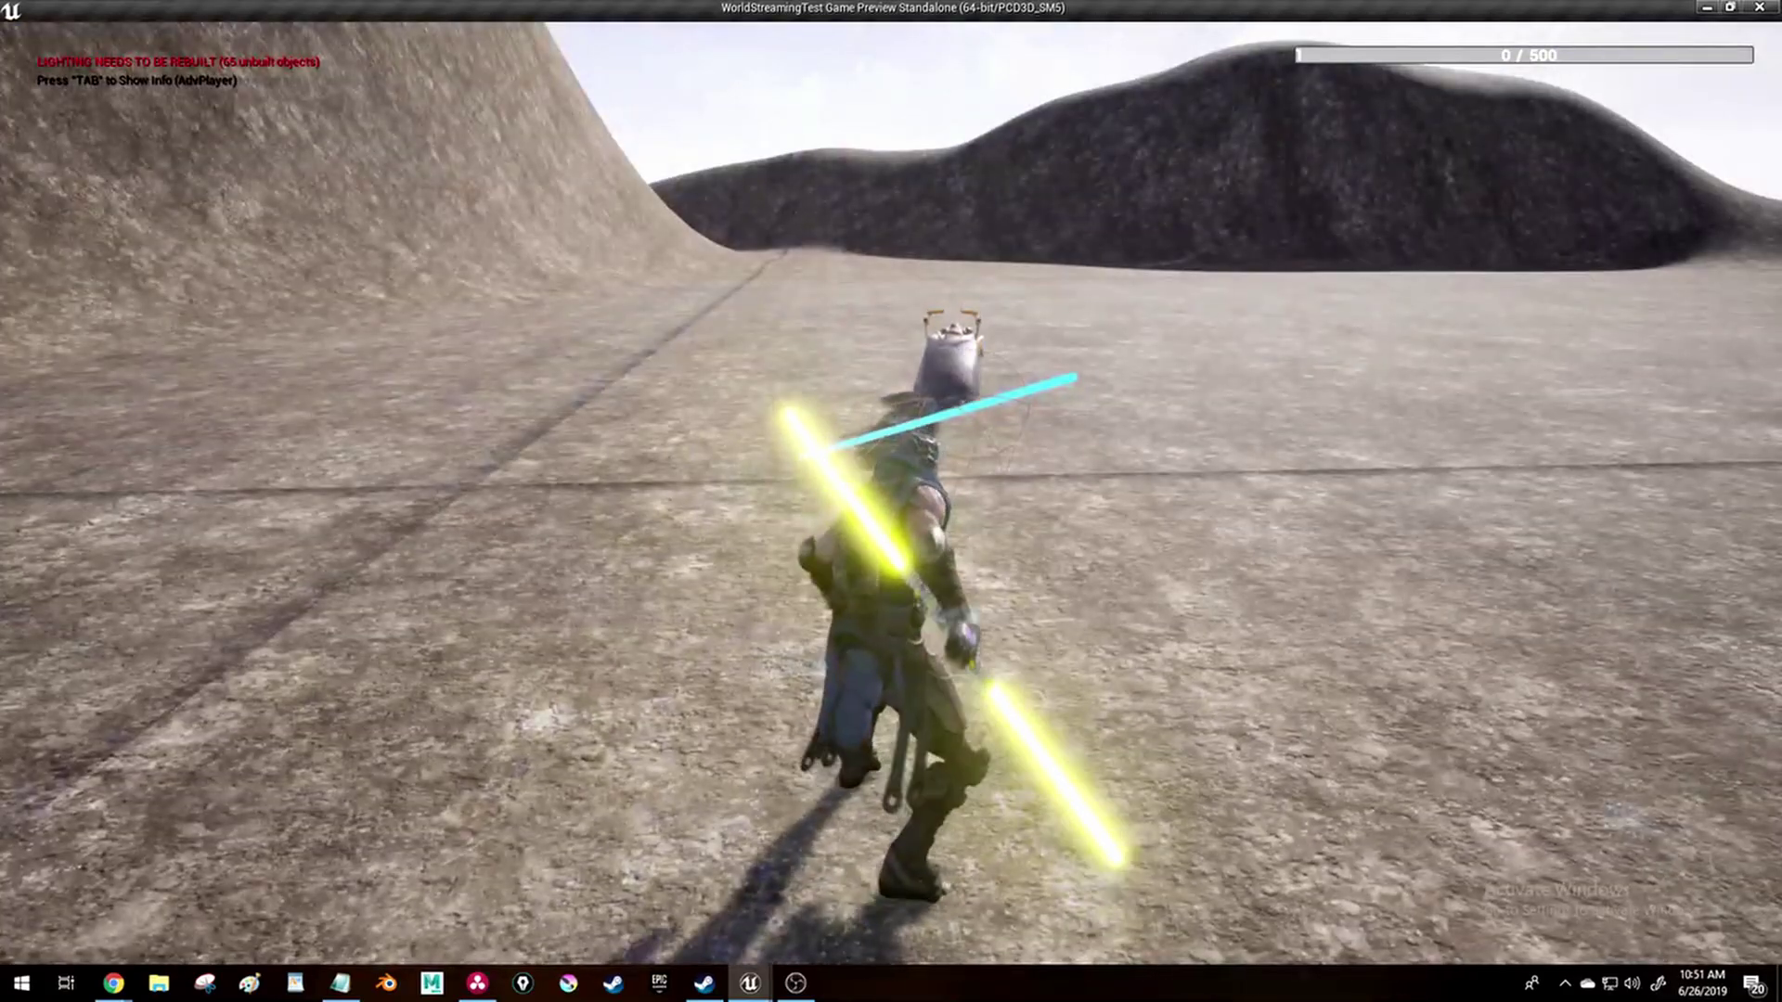
In the WorldStreamingTest standalone preview, run to the speeder bike, mount it and ride it across the hills
key("w")
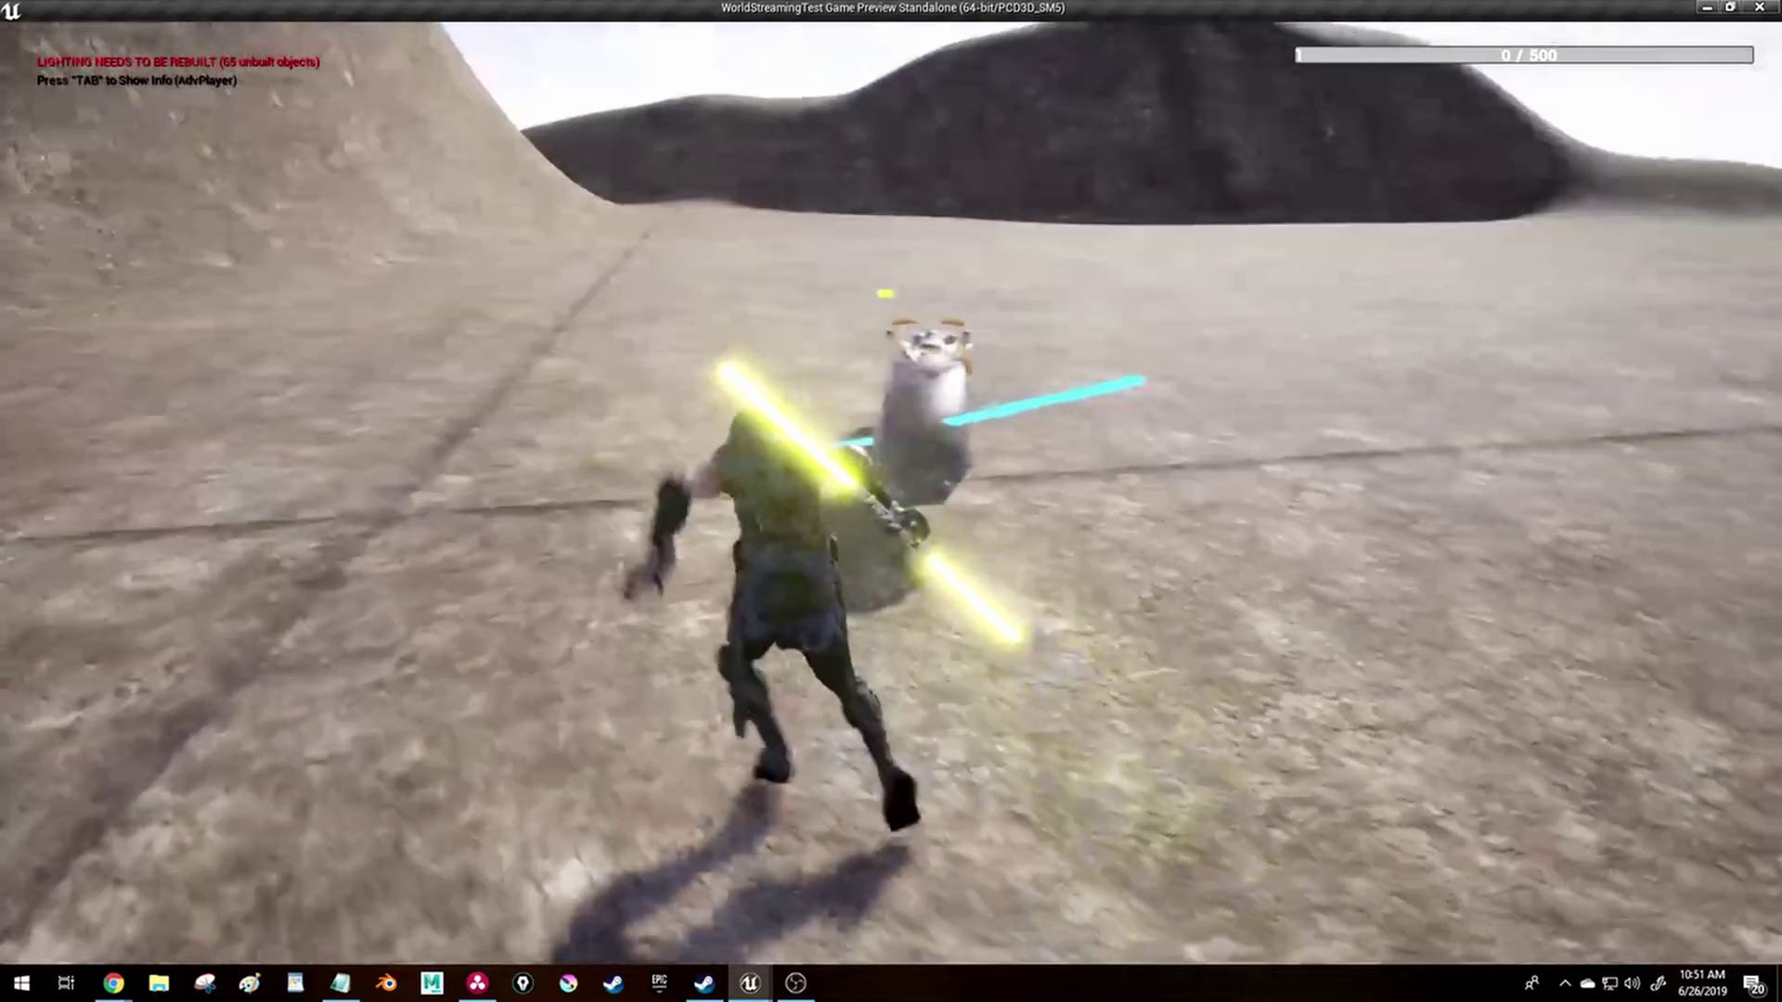
key("f")
key("w")
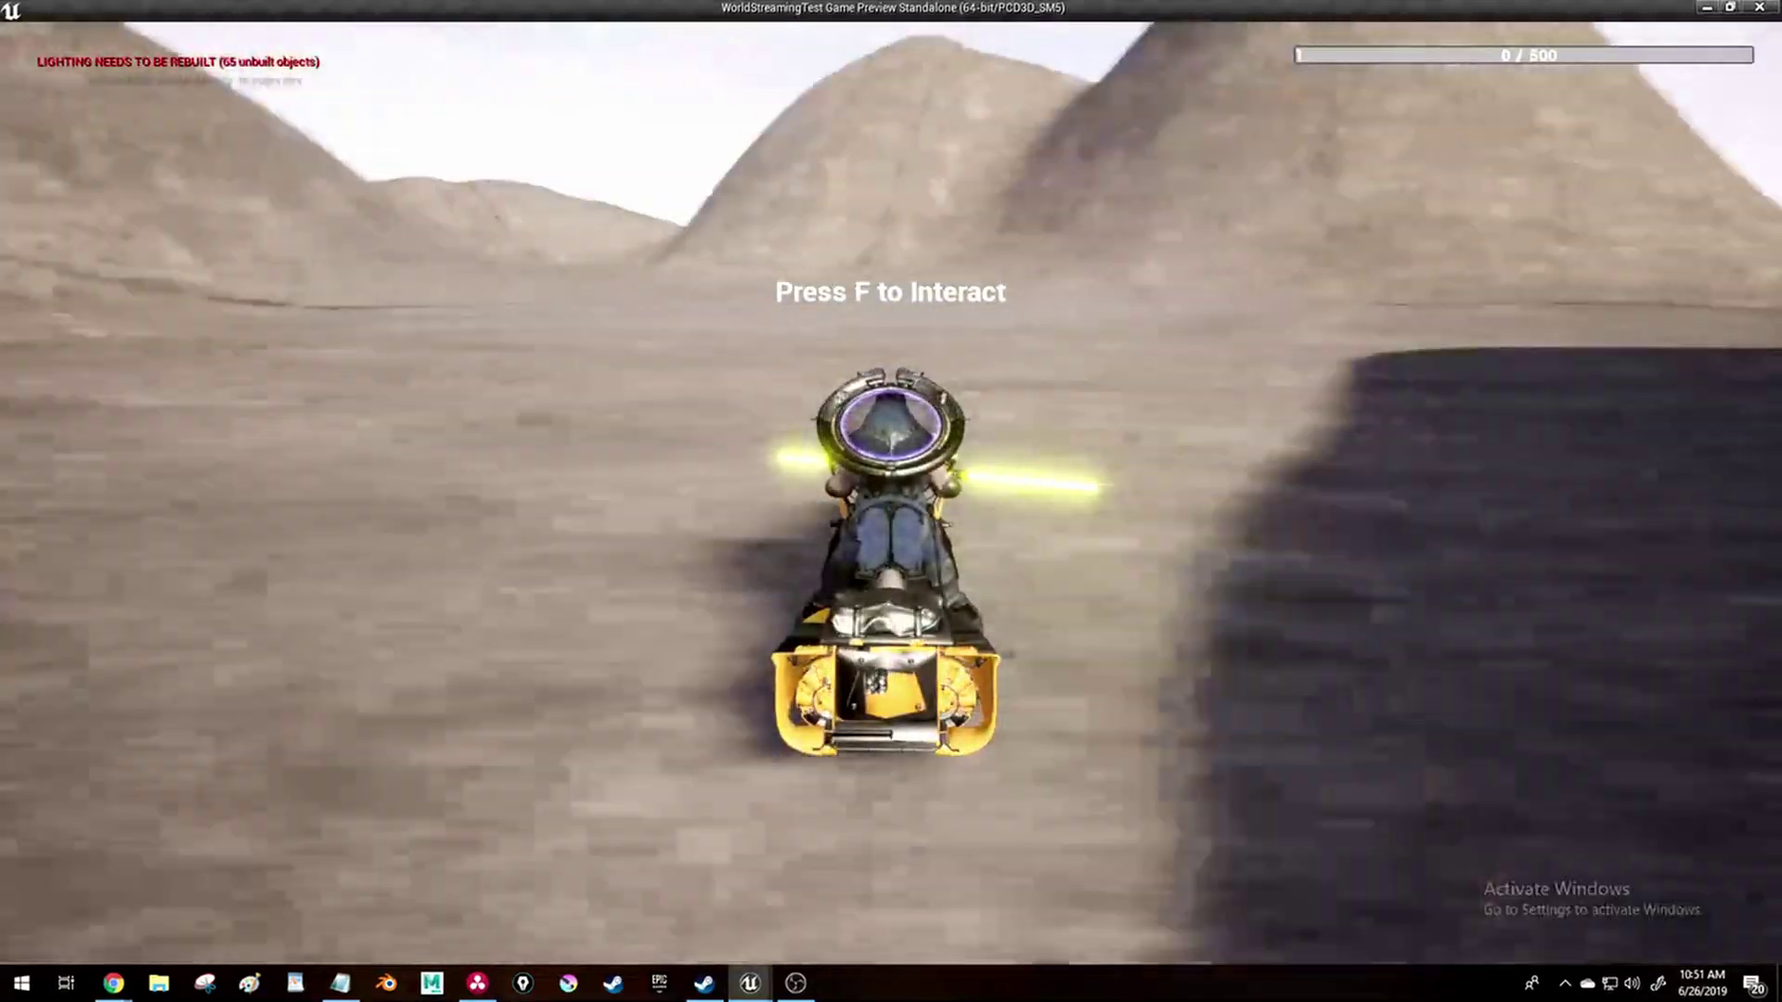
key("w")
key("w")
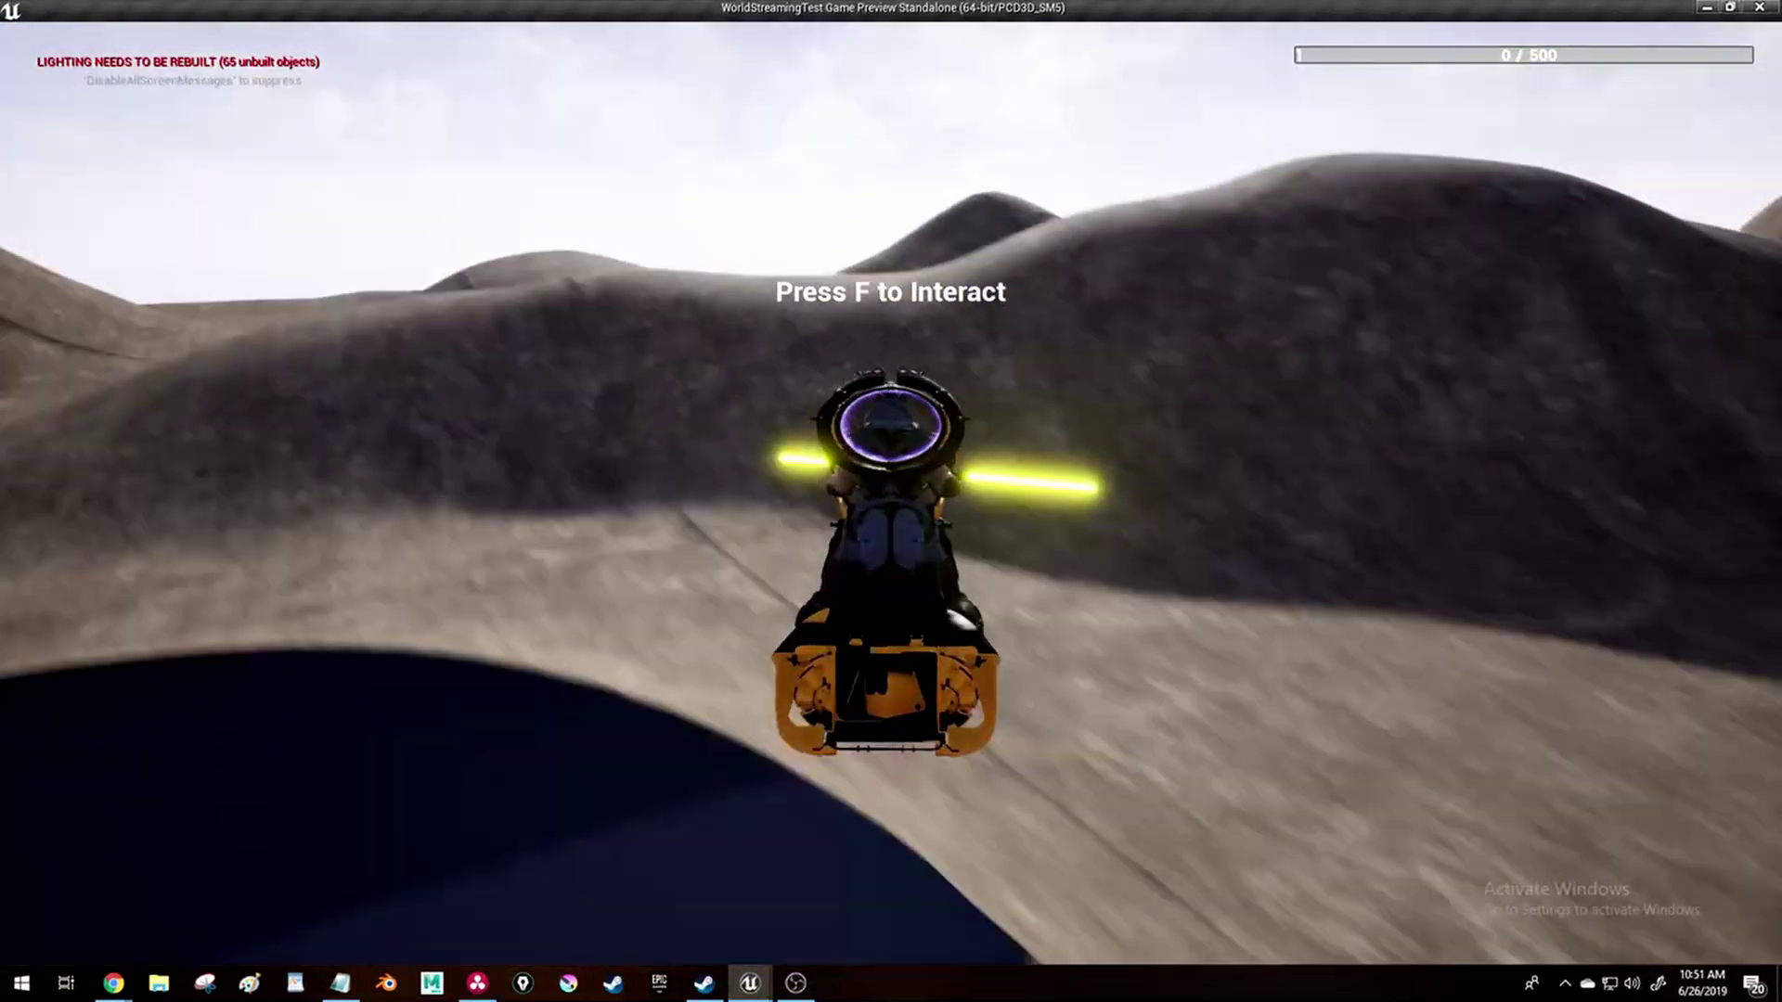
key("w")
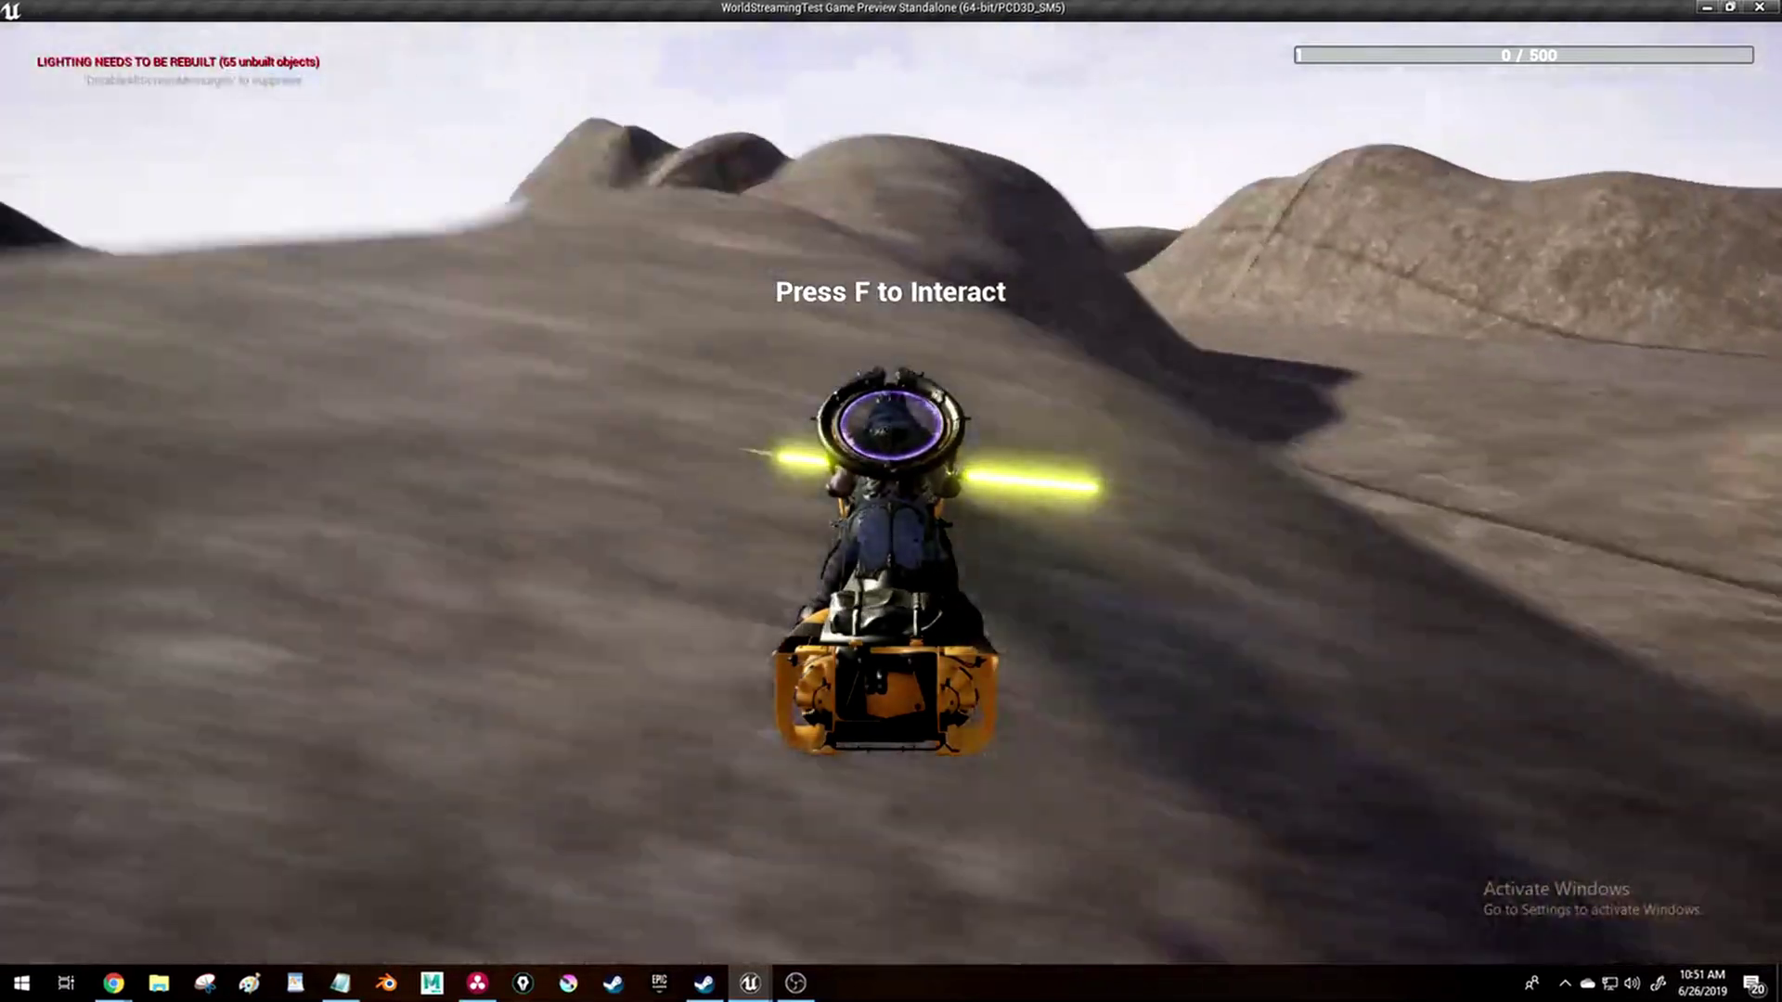
key("w")
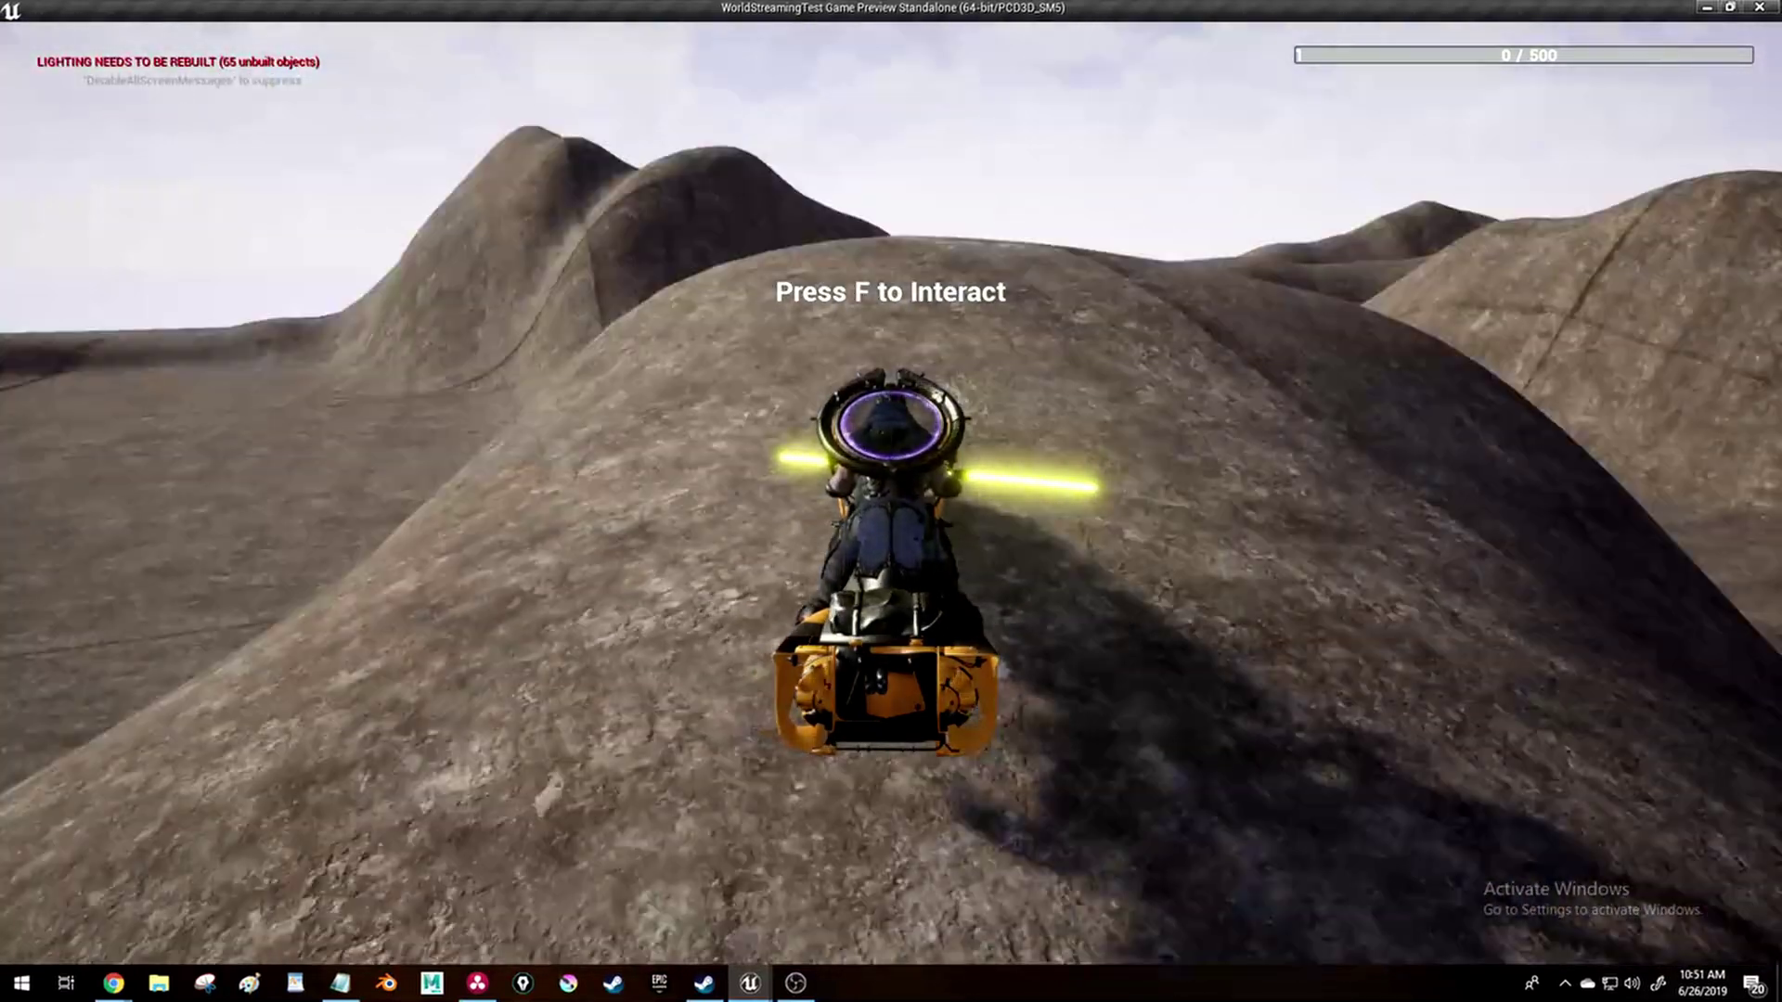
Dismount on the hilltop, walk around the speeder bike, then remount and ride it over the plain, steering left
key("f")
key("s")
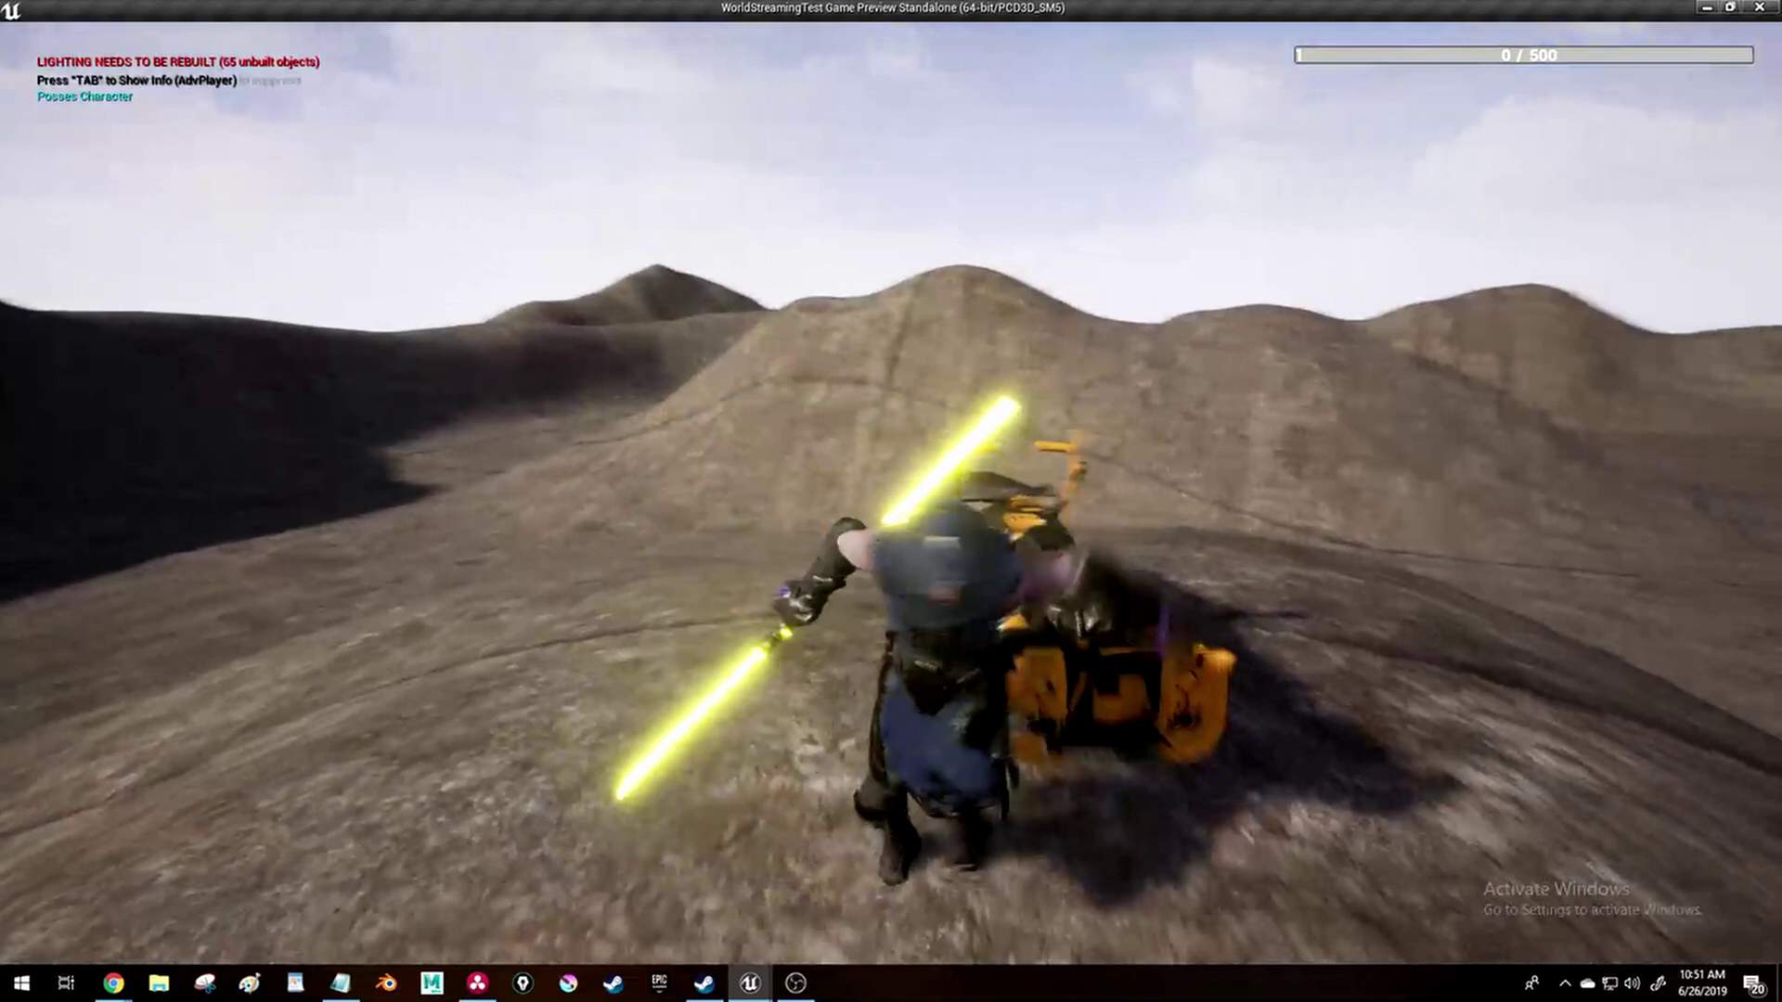
key("a")
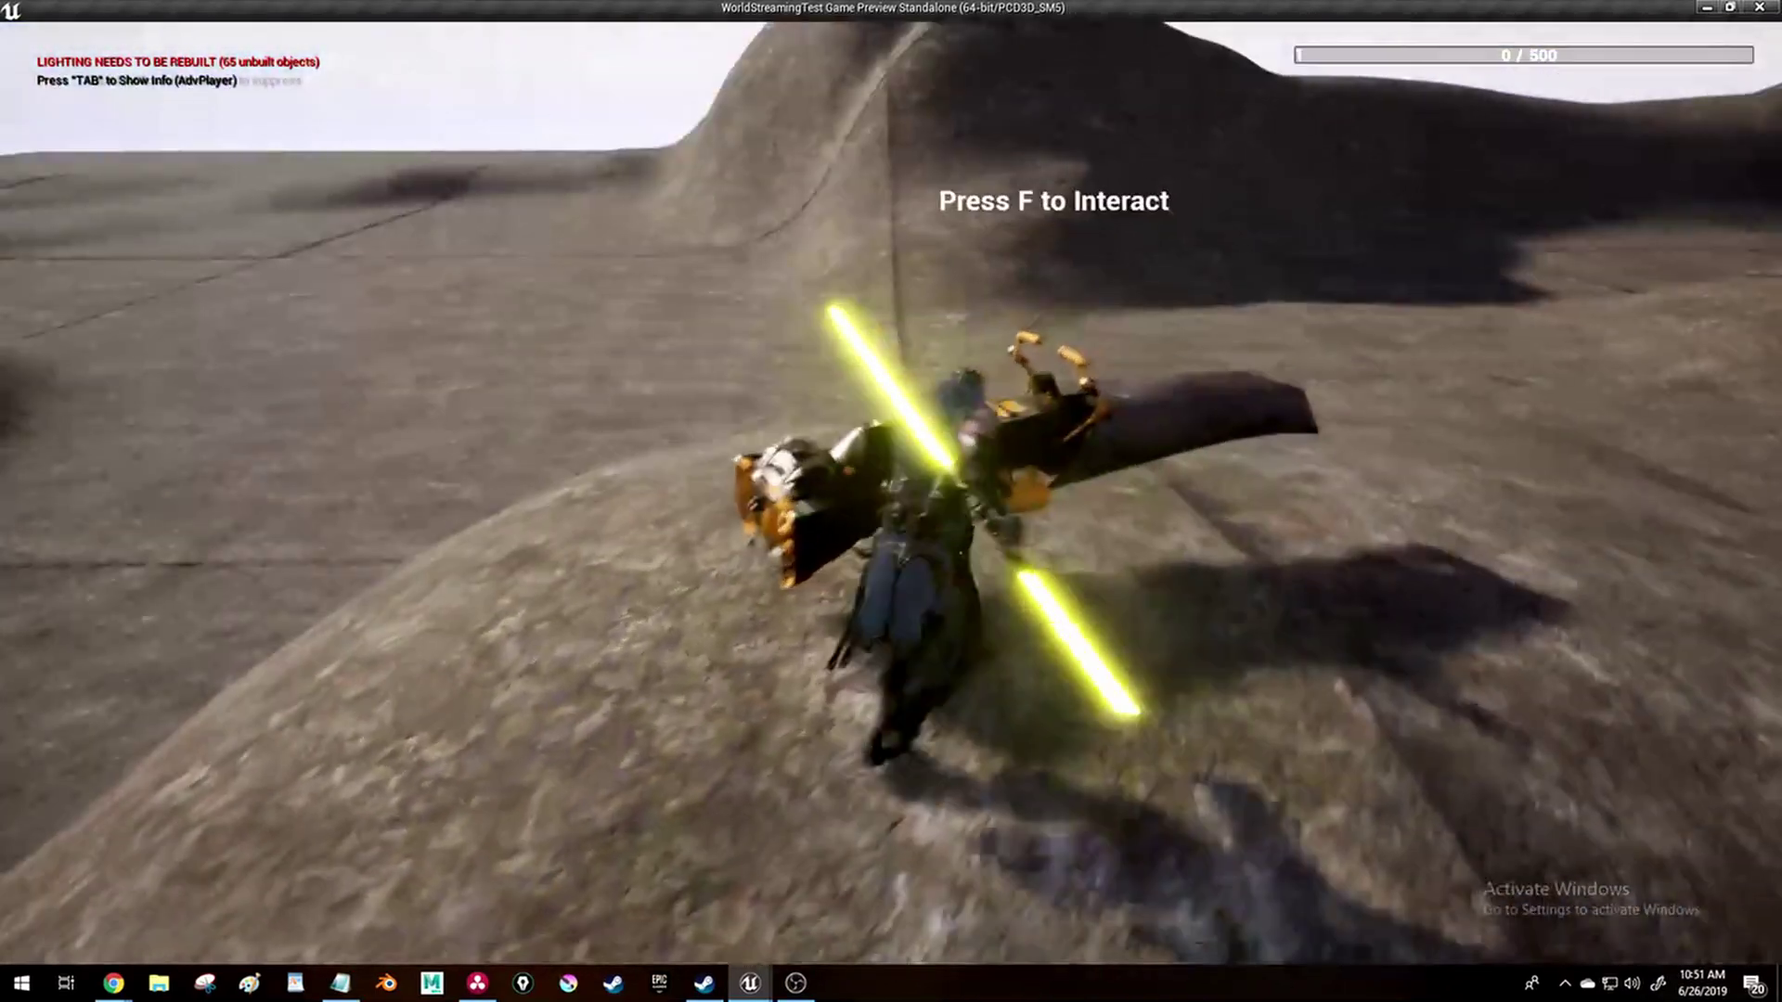
key("f")
key("w")
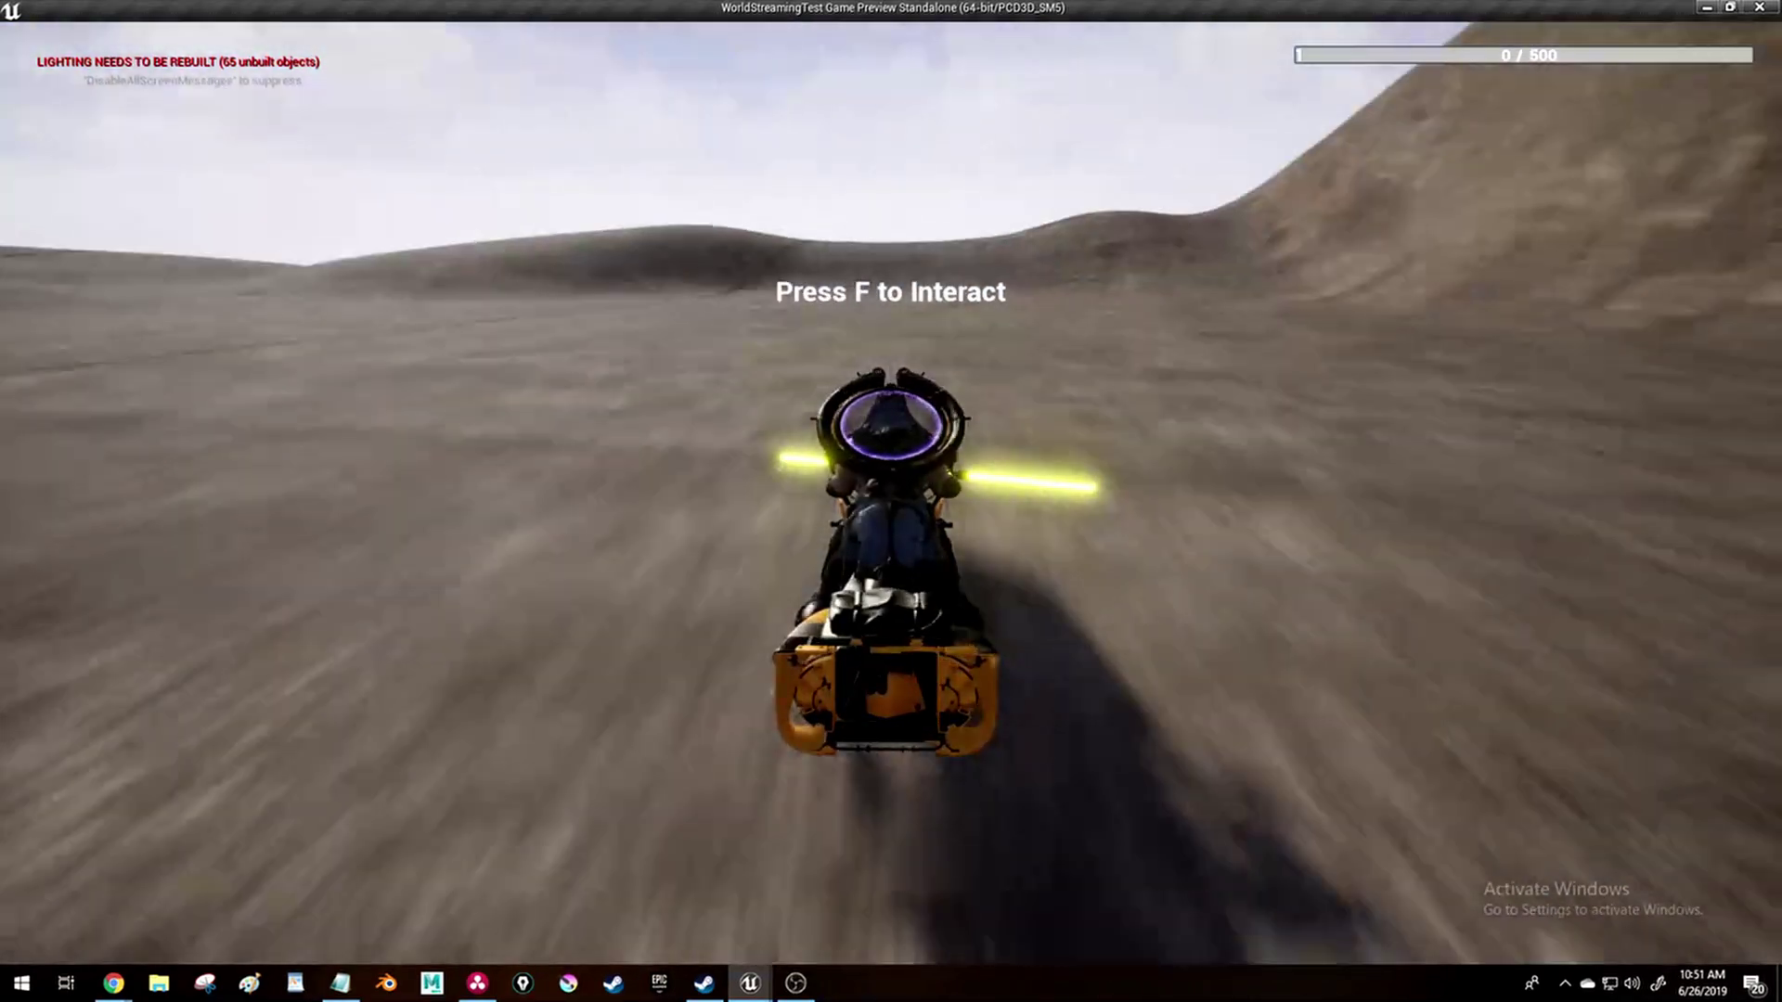
key("a")
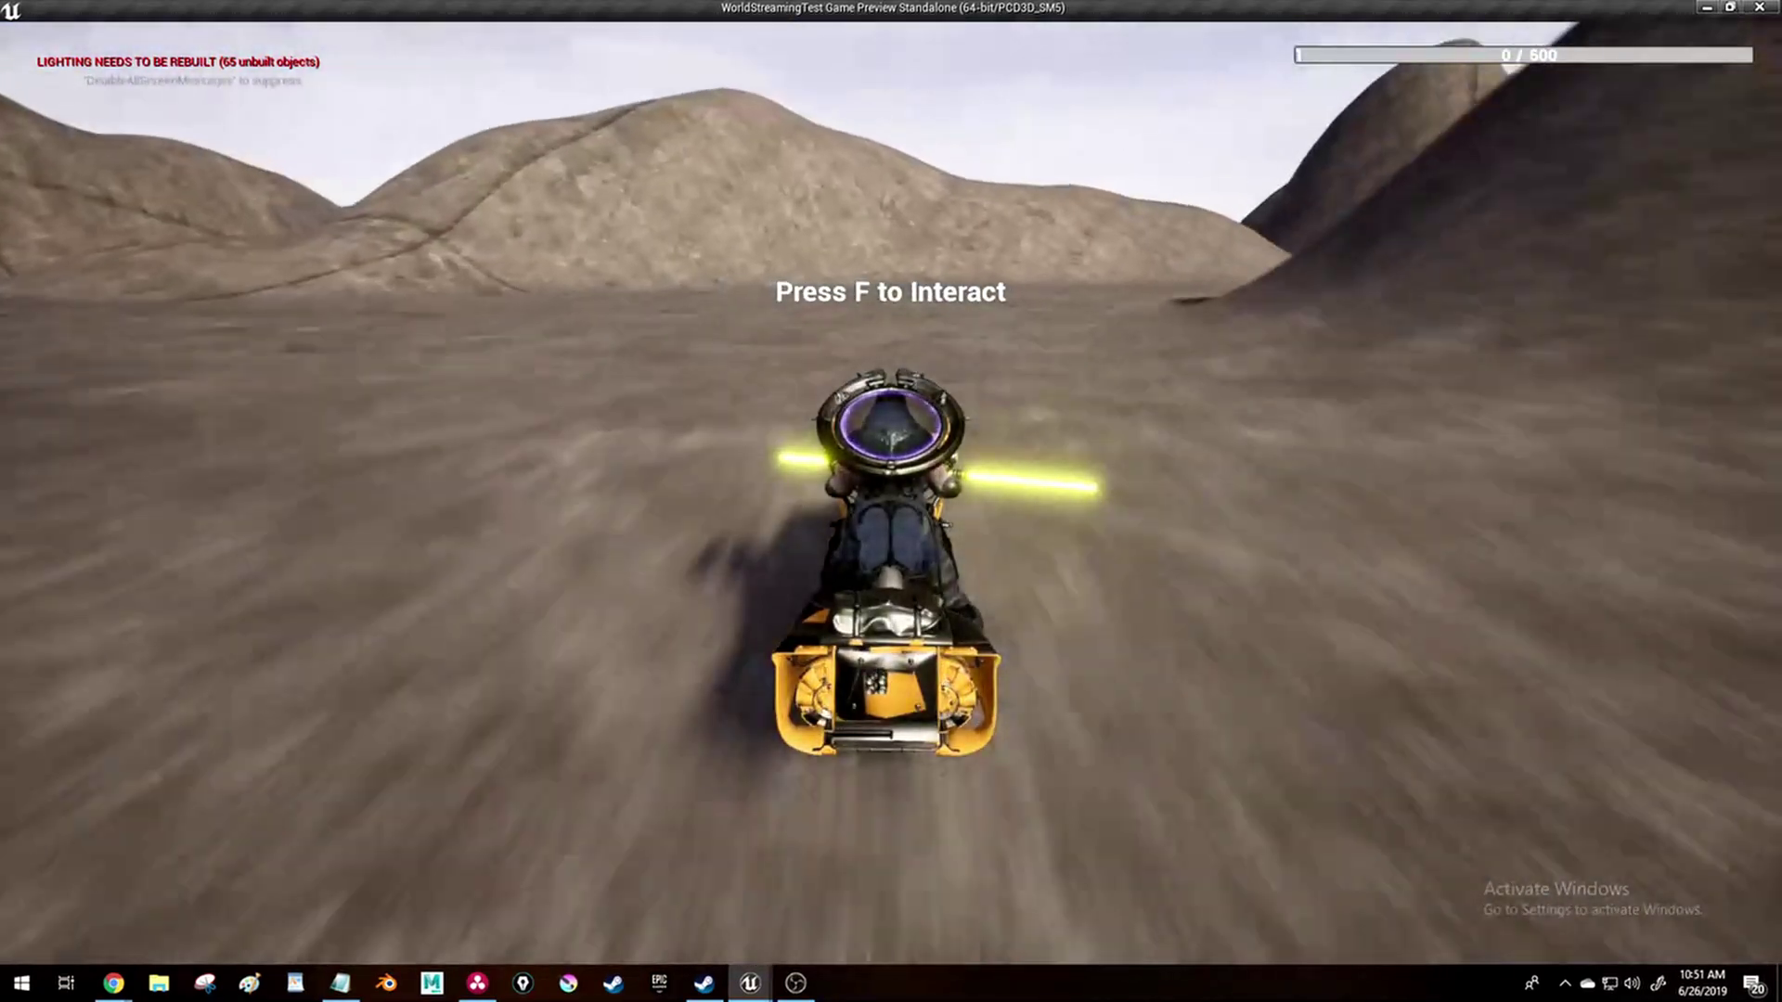